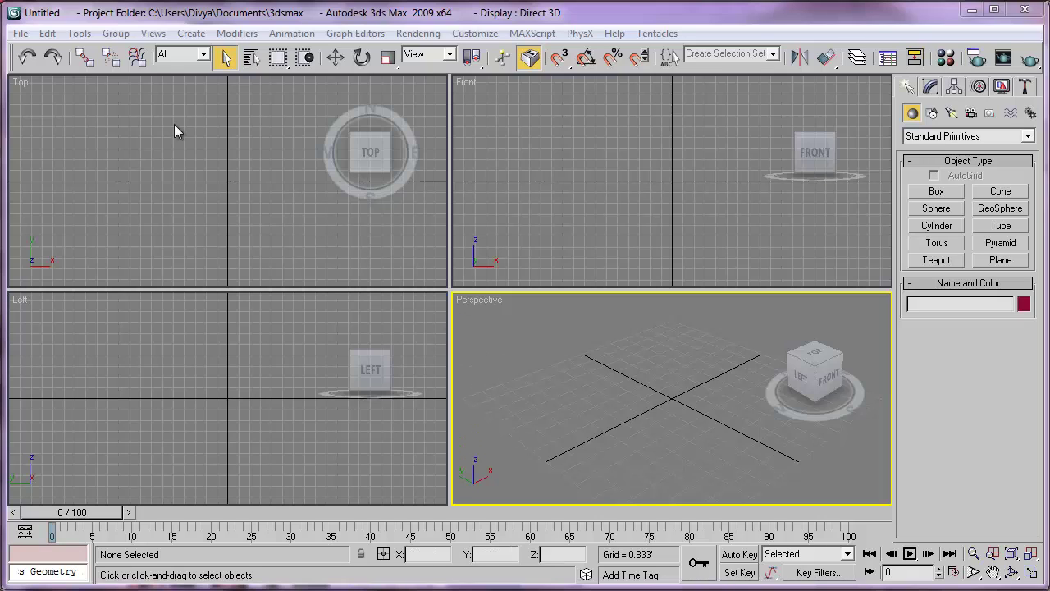
# Open the recently used scene ring.max
pyautogui.click(21, 34)
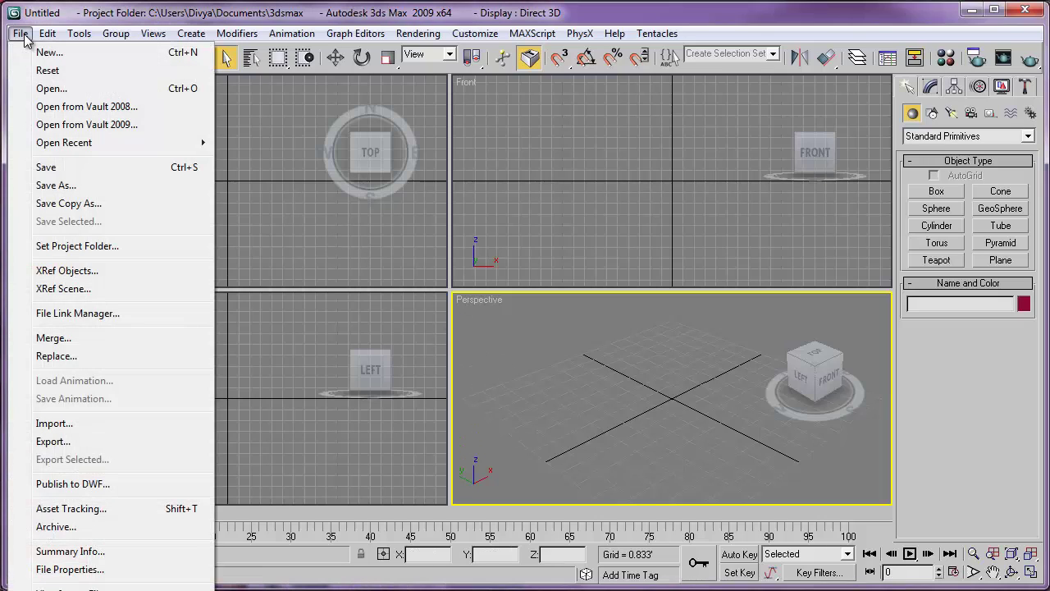
pyautogui.moveTo(57, 149)
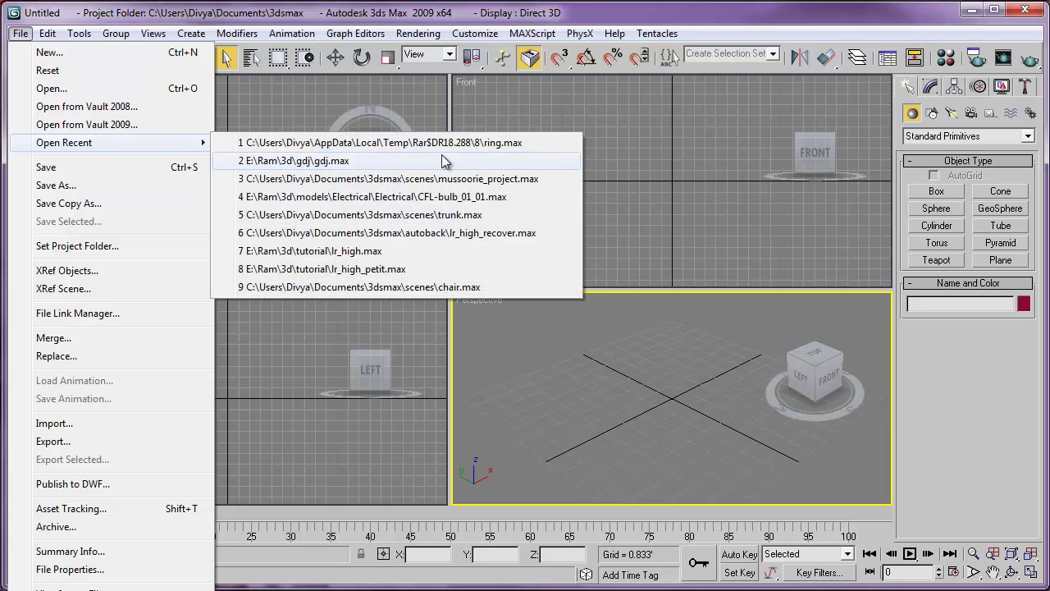
pyautogui.click(464, 144)
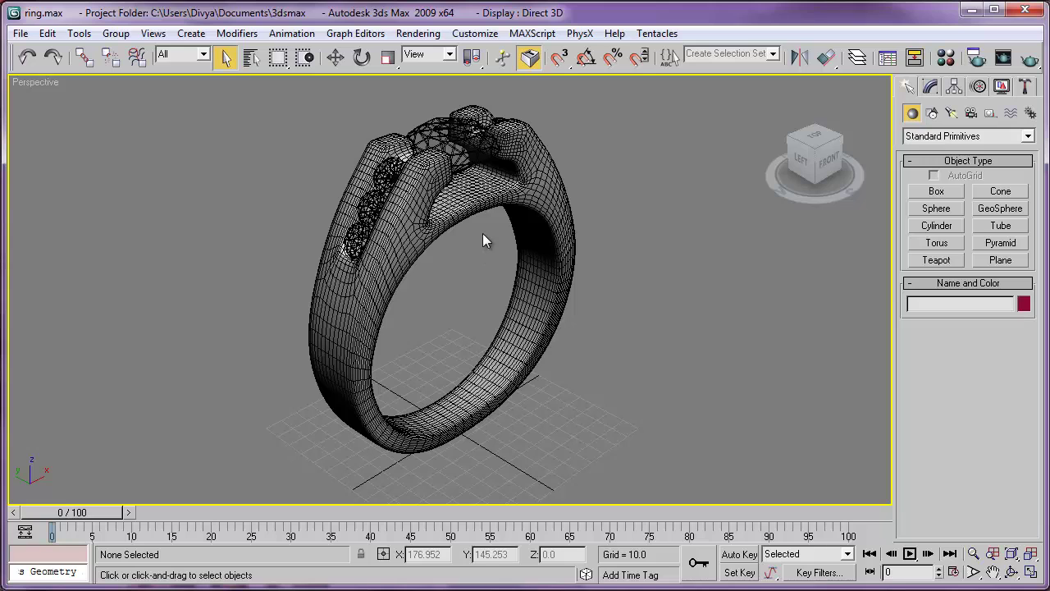
# Examine the ring model's separate parts: the band, the large centre stone and the small side stones
pyautogui.scroll(-3, 482, 233)
pyautogui.moveTo(482, 233); pyautogui.dragTo(457, 234, button='middle')
pyautogui.scroll(5, 469, 351)
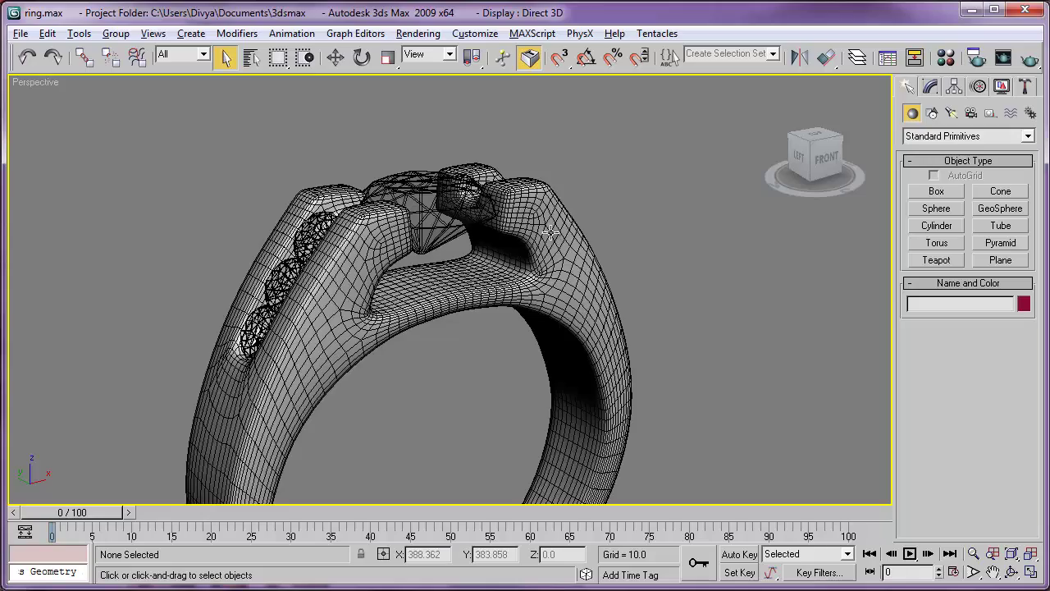
pyautogui.keyDown('alt'); pyautogui.moveTo(551, 234); pyautogui.dragTo(514, 263, button='middle'); pyautogui.keyUp('alt')
pyautogui.click(515, 263)
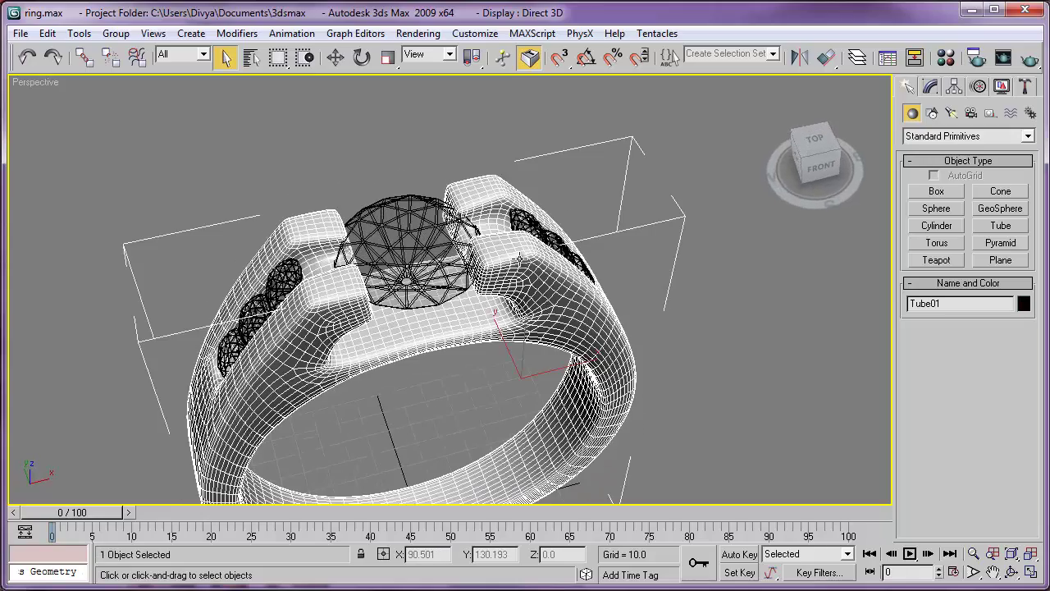
pyautogui.moveTo(497, 332); pyautogui.dragTo(495, 258, button='middle')
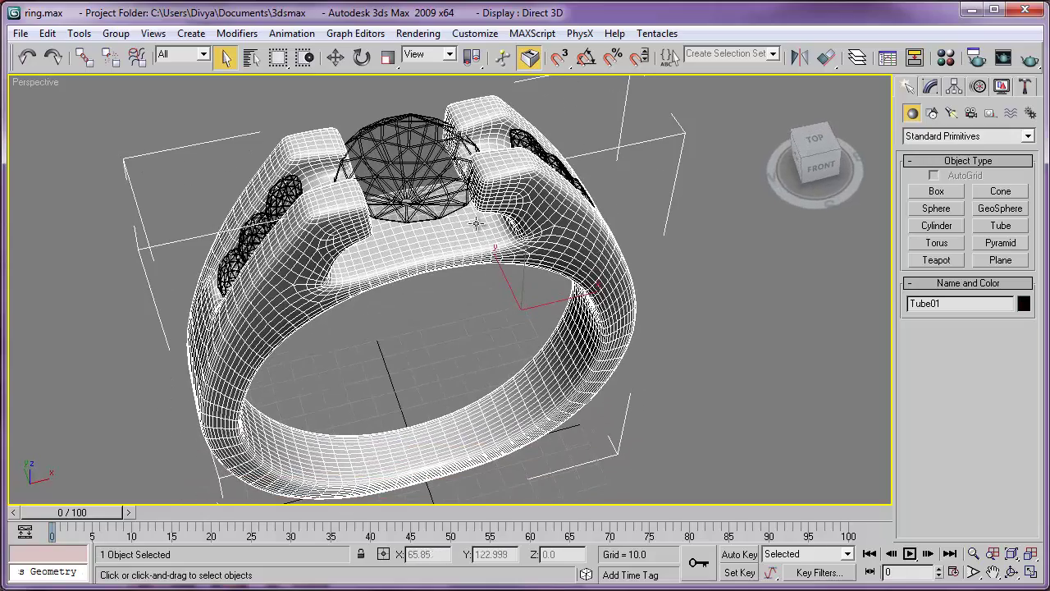
pyautogui.click(414, 162)
pyautogui.keyDown('alt'); pyautogui.moveTo(513, 182); pyautogui.dragTo(450, 177, button='middle'); pyautogui.keyUp('alt')
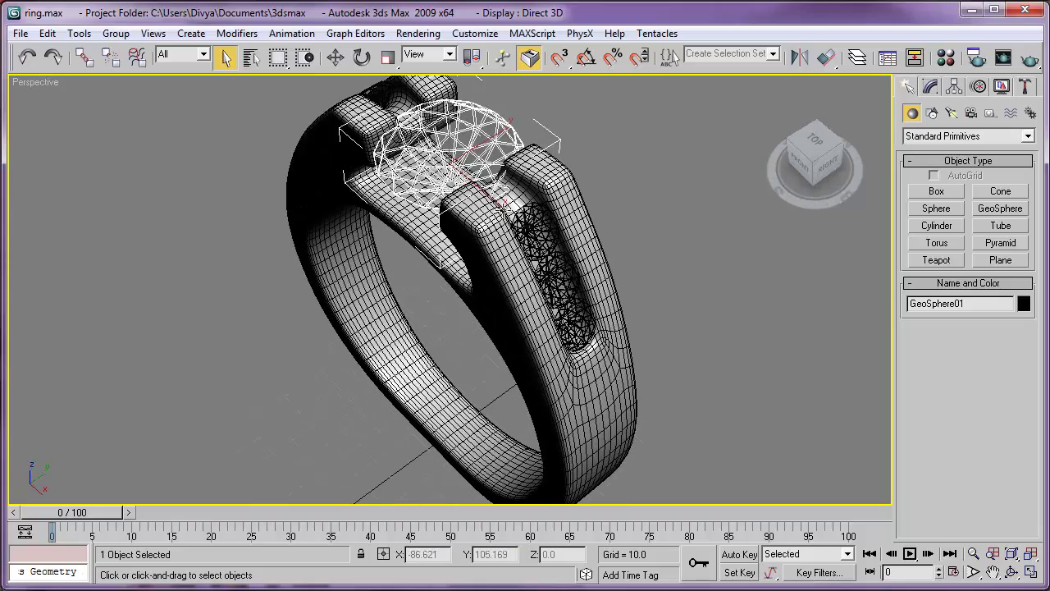
pyautogui.click(539, 222)
pyautogui.keyDown('alt'); pyautogui.moveTo(437, 230); pyautogui.dragTo(585, 198, button='middle'); pyautogui.keyUp('alt')
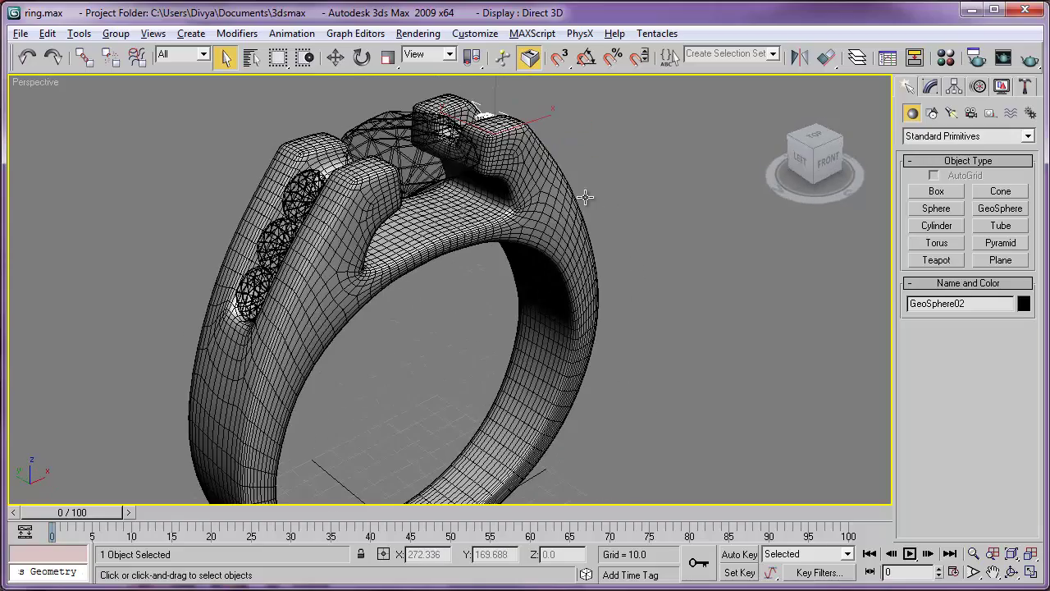
pyautogui.click(426, 156)
pyautogui.click(296, 195)
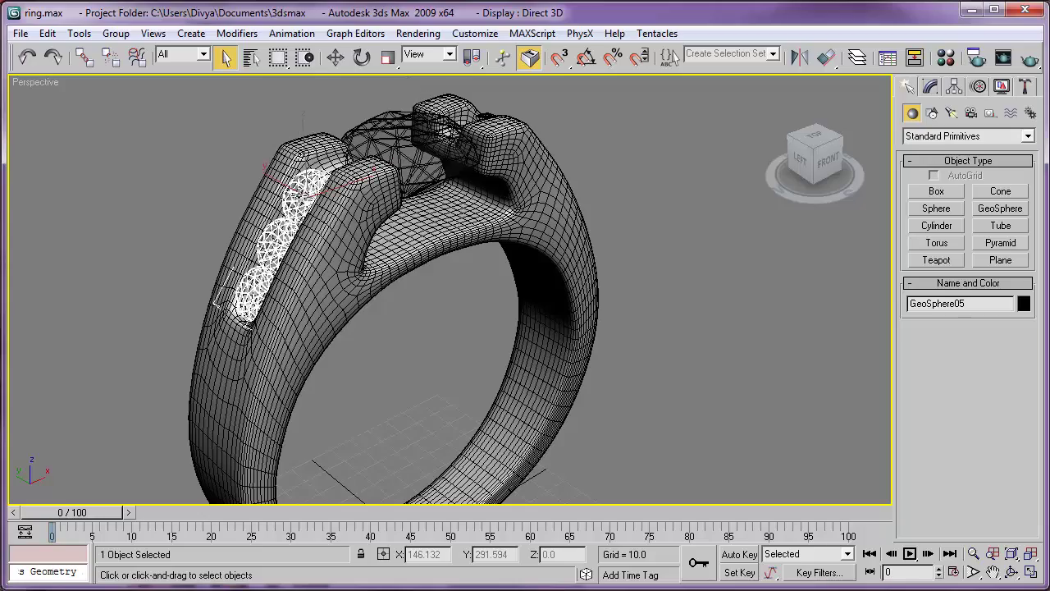
pyautogui.moveTo(413, 230)
pyautogui.keyDown('alt'); pyautogui.mouseDown(button='middle')
pyautogui.moveTo(388, 233)
pyautogui.moveTo(407, 239)
pyautogui.mouseUp(button='middle'); pyautogui.keyUp('alt')
pyautogui.scroll(-3, 410, 242)
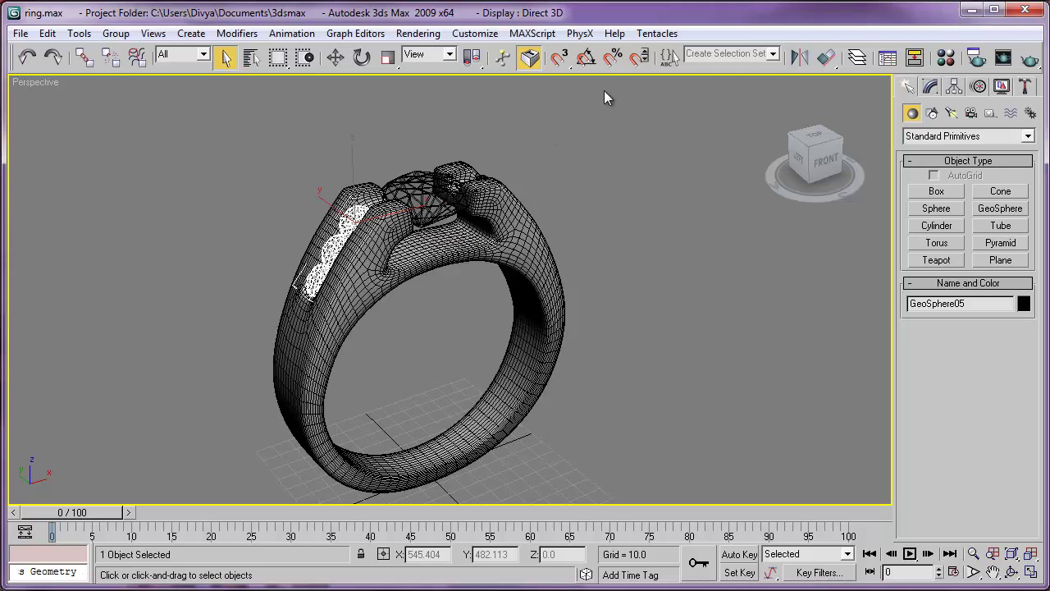
# Open the Material Editor and name the first sample material "diamond big"
pyautogui.press('m')
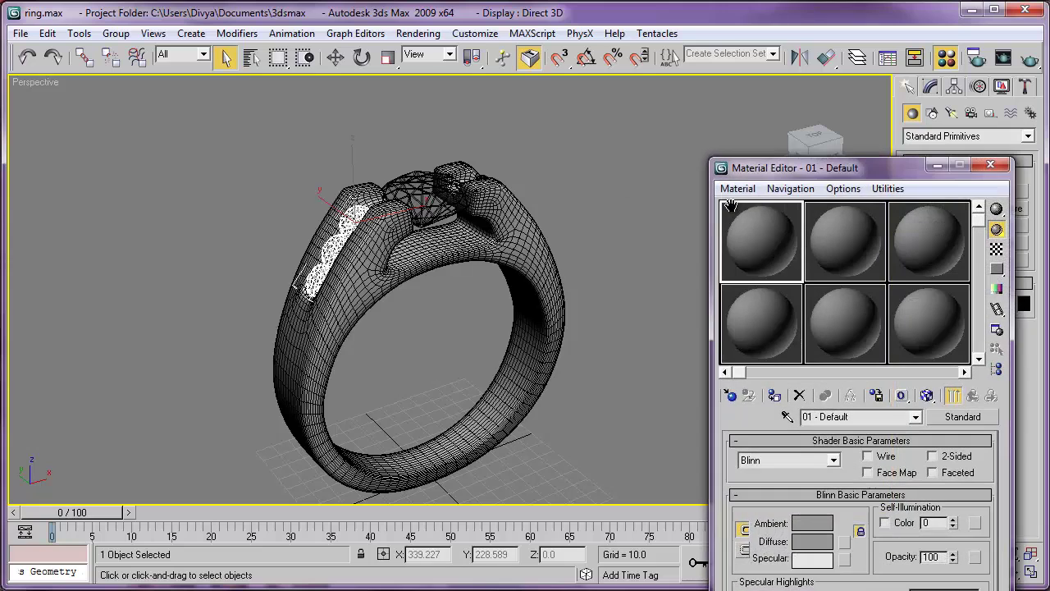
pyautogui.moveTo(803, 175); pyautogui.dragTo(772, 47)
pyautogui.click(771, 296)
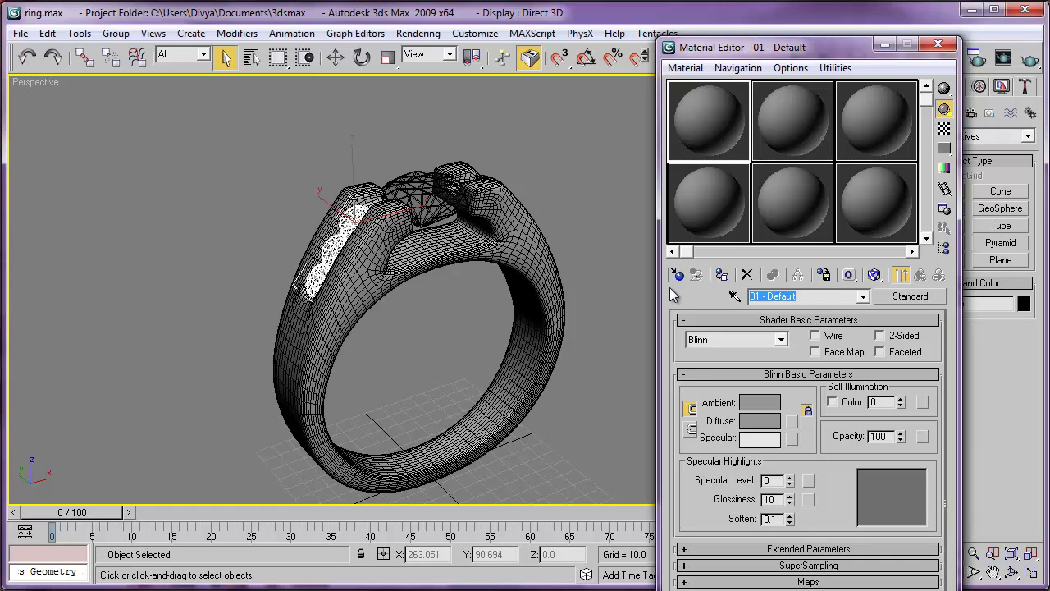
pyautogui.write('diamon')
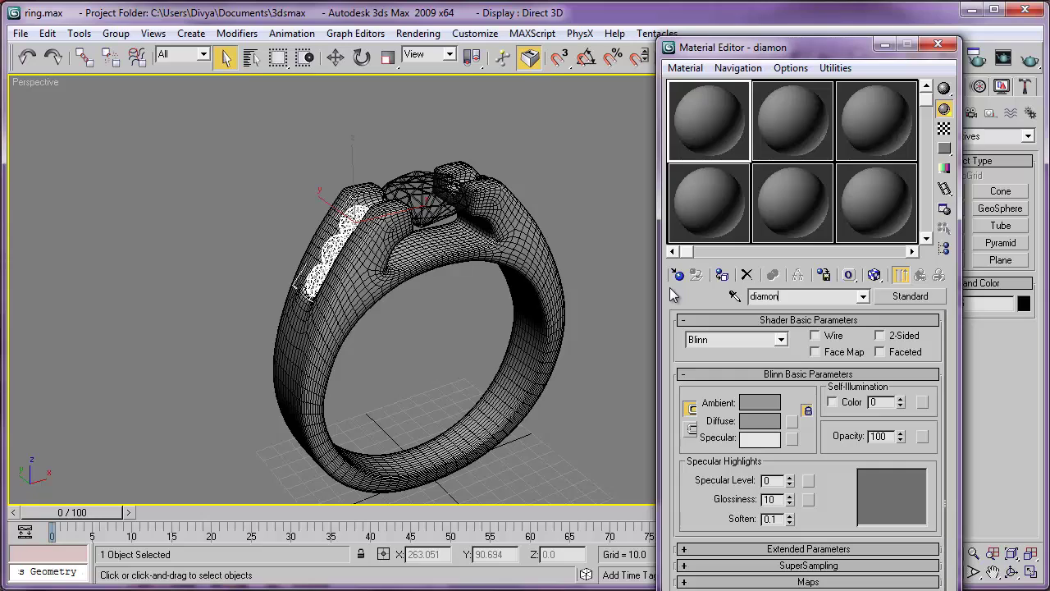
pyautogui.write('d big')
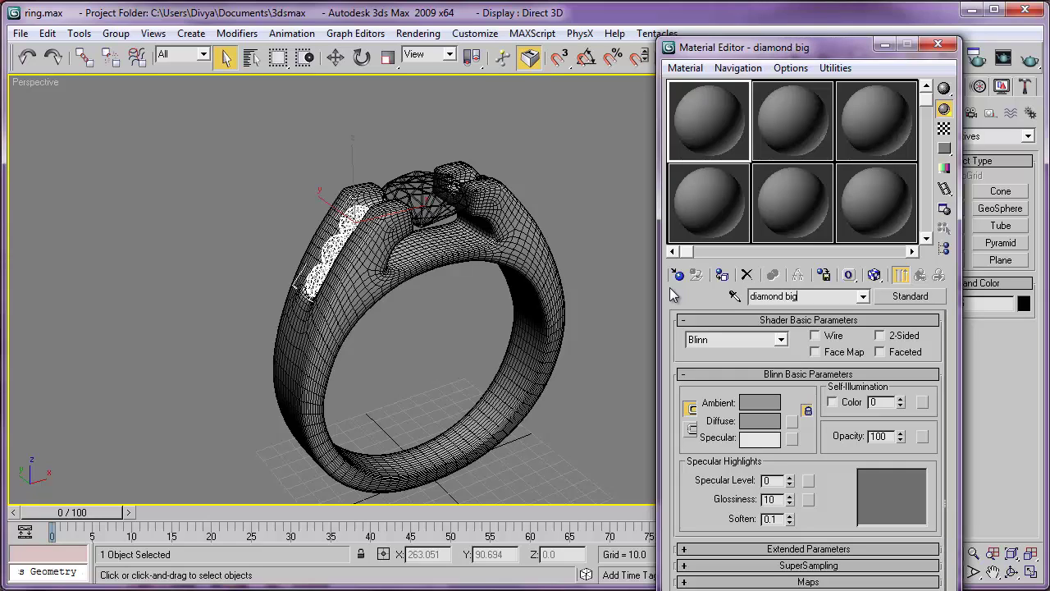
# Name the second sample material "diamond small" and the third one "metal"
pyautogui.click(794, 107)
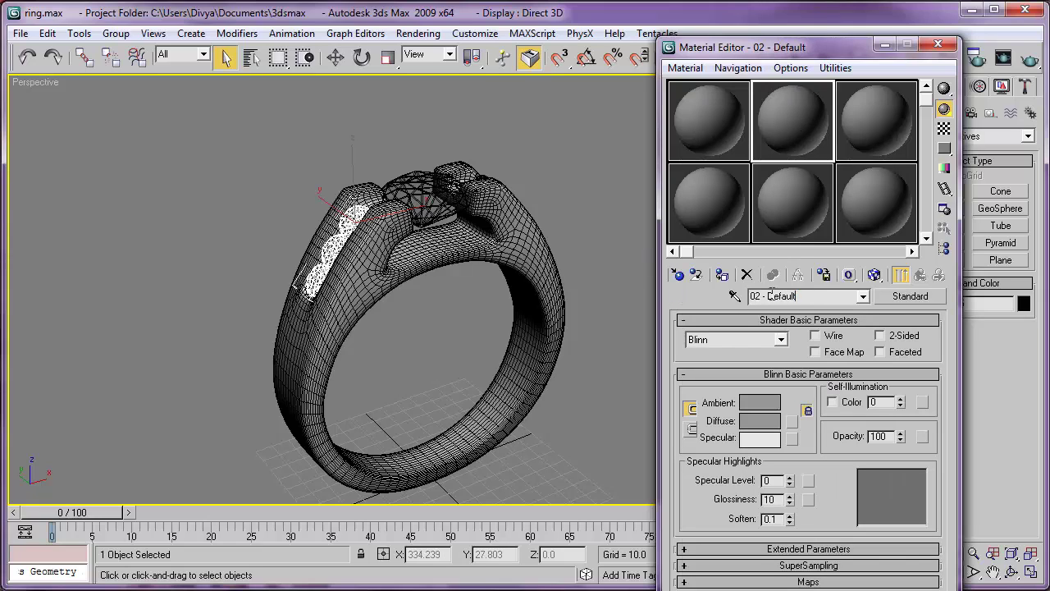
pyautogui.doubleClick(772, 295)
pyautogui.write('diamon')
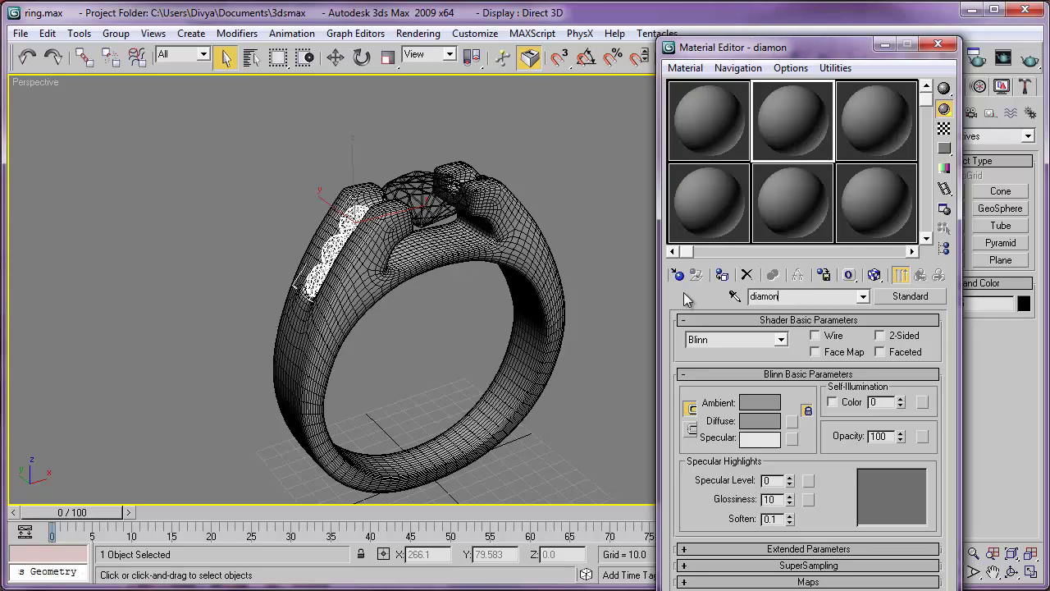
pyautogui.write('d sma')
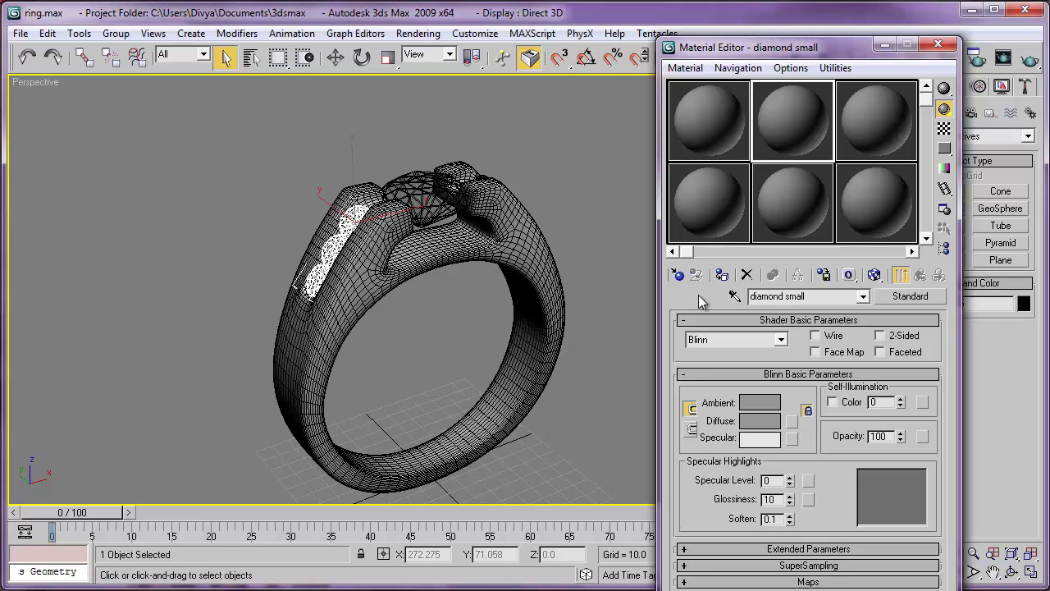
pyautogui.write('ll')
pyautogui.click(894, 103)
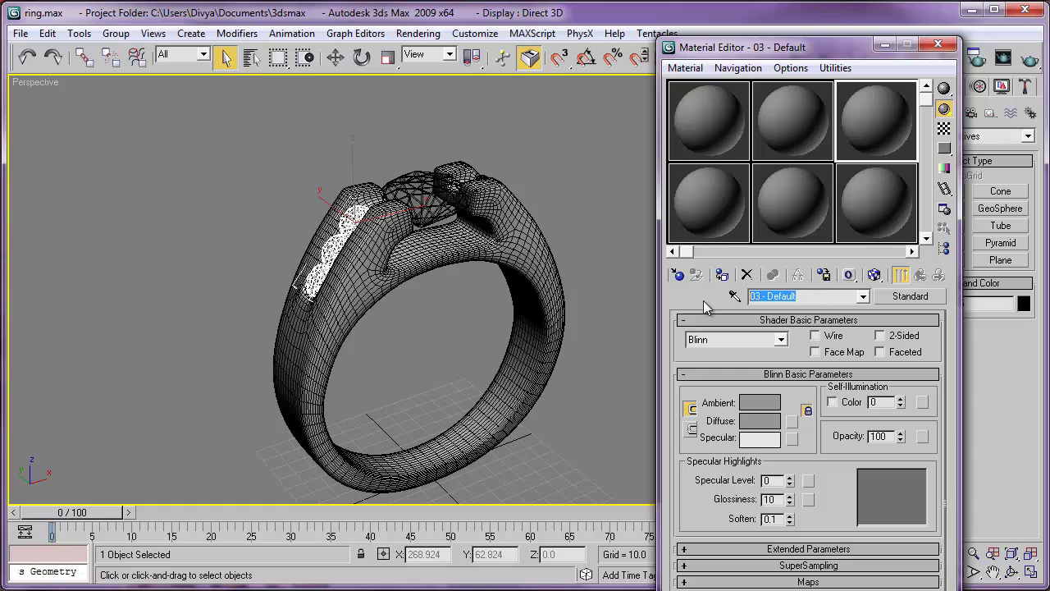
pyautogui.write('metal')
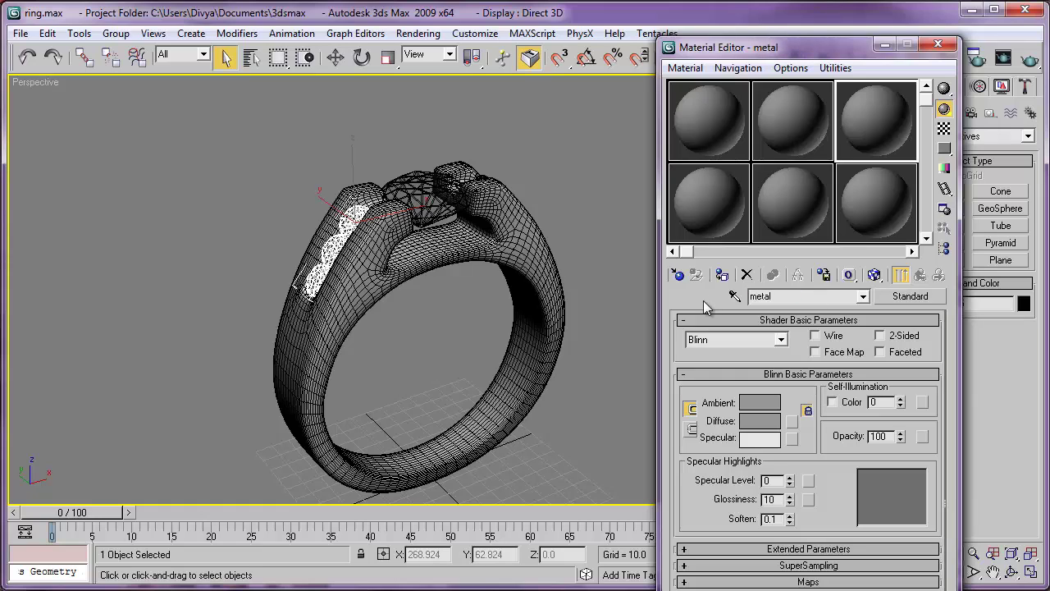
# Give the diamond big material a light purple diffuse colour (182, 150, 247) and assign it to the large centre stone
pyautogui.click(724, 136)
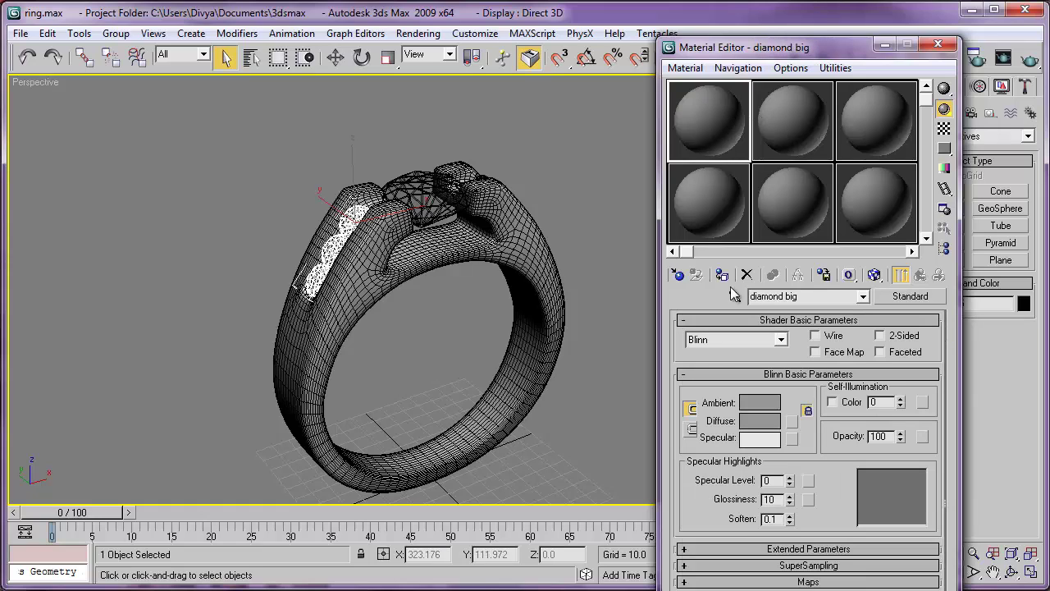
pyautogui.click(758, 425)
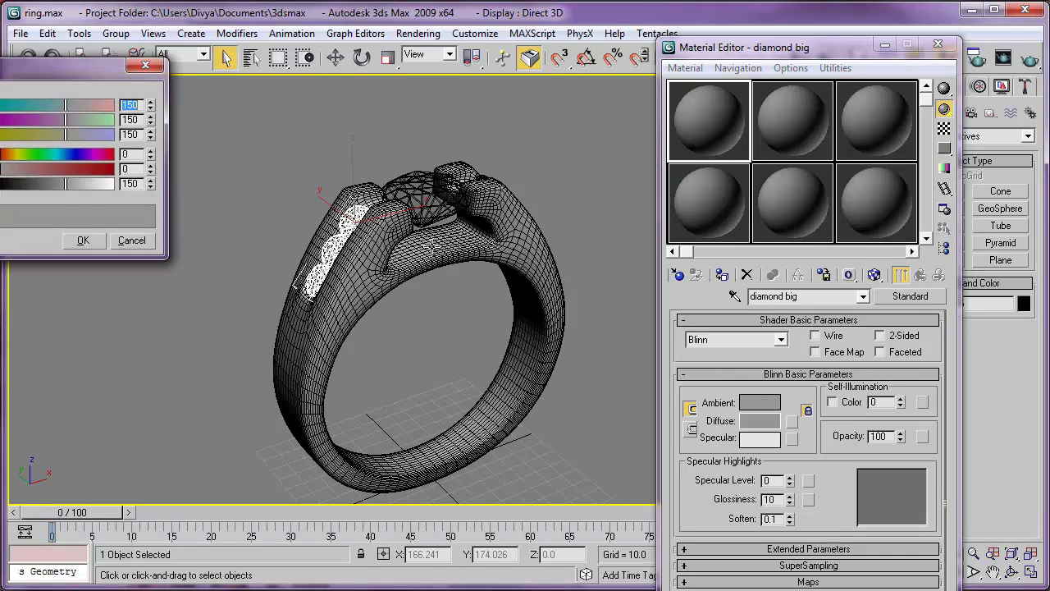
pyautogui.moveTo(5, 73); pyautogui.dragTo(324, 74)
pyautogui.moveTo(437, 74); pyautogui.dragTo(560, 76)
pyautogui.click(345, 116)
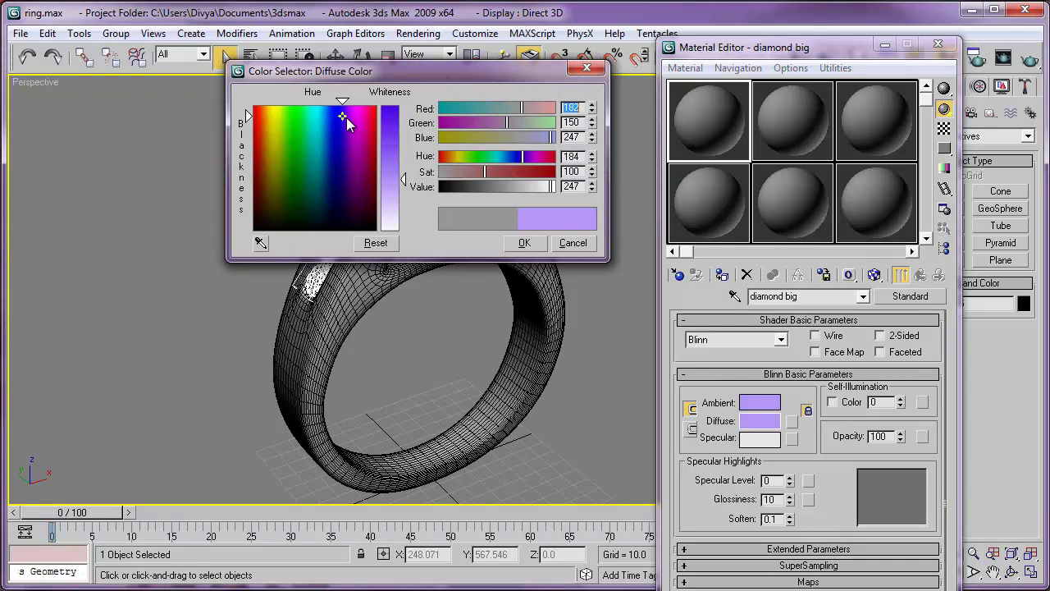
pyautogui.press('Return')
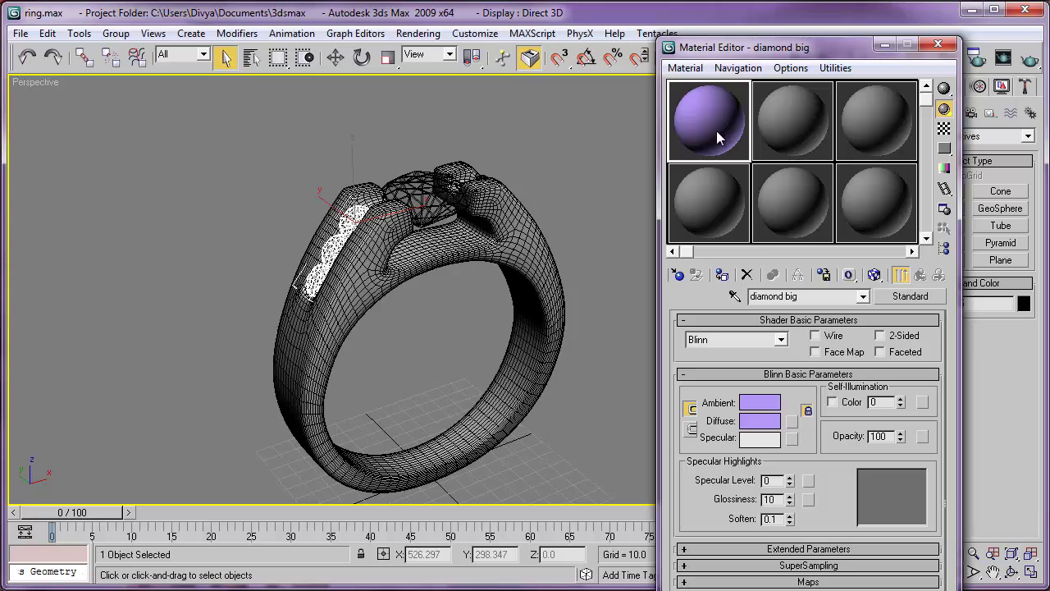
pyautogui.moveTo(562, 173); pyautogui.dragTo(439, 176)
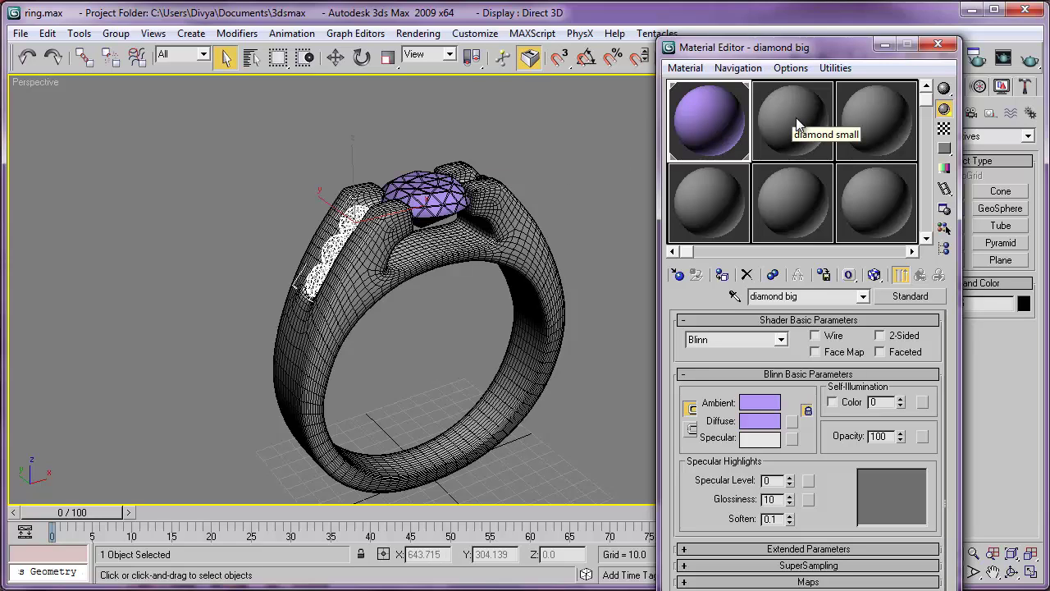
# Assign the diamond small material to the small stones on both sides of the ring
pyautogui.click(773, 121)
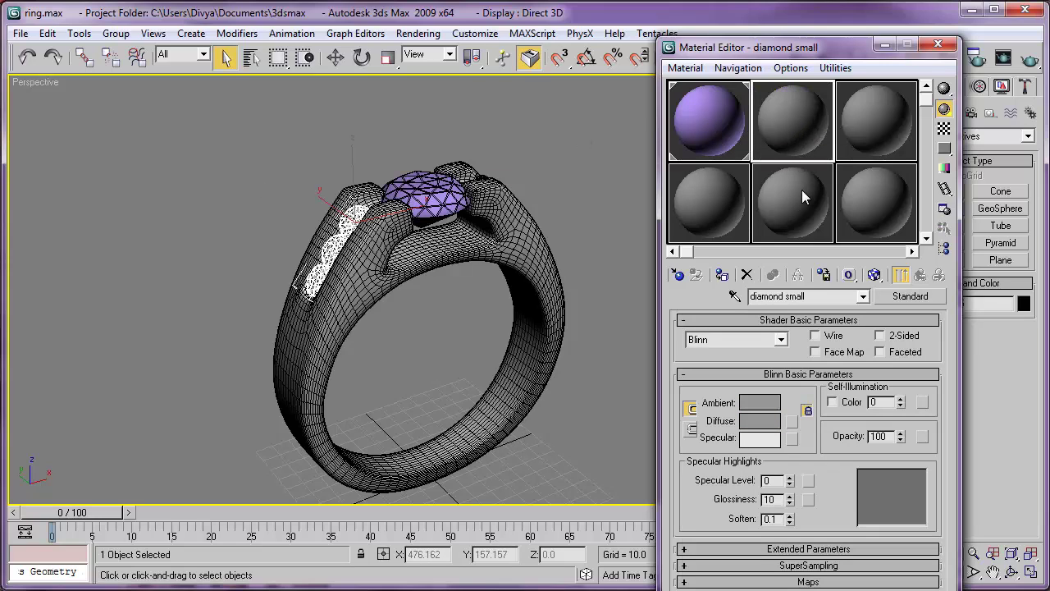
pyautogui.moveTo(790, 124); pyautogui.dragTo(361, 226)
pyautogui.keyDown('alt'); pyautogui.moveTo(361, 226); pyautogui.dragTo(443, 231, button='middle'); pyautogui.keyUp('alt')
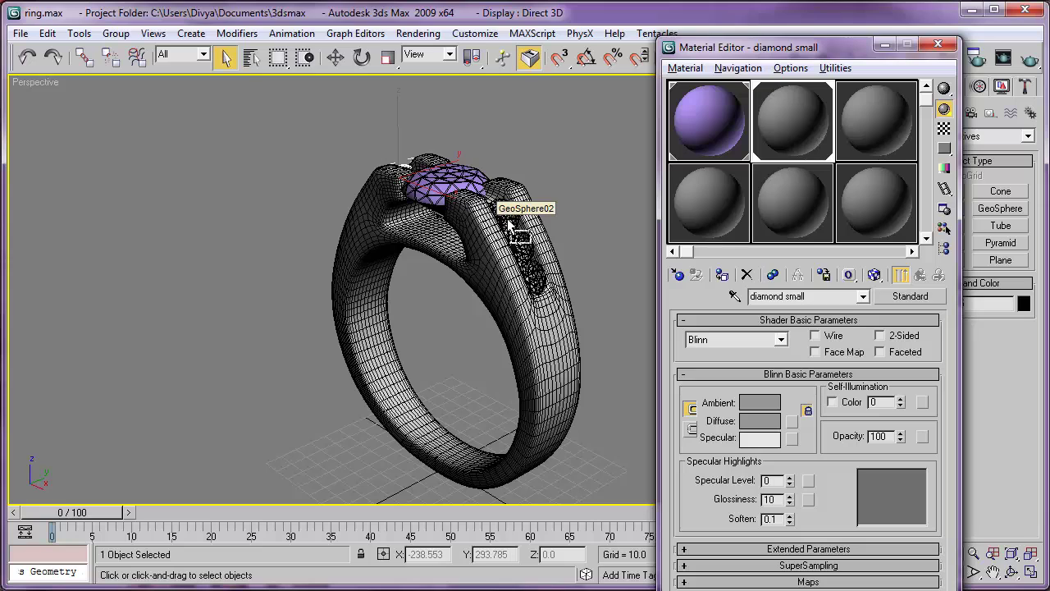
# Set the diamond small material's diffuse colour to bright red (255, 62, 62)
pyautogui.click(749, 420)
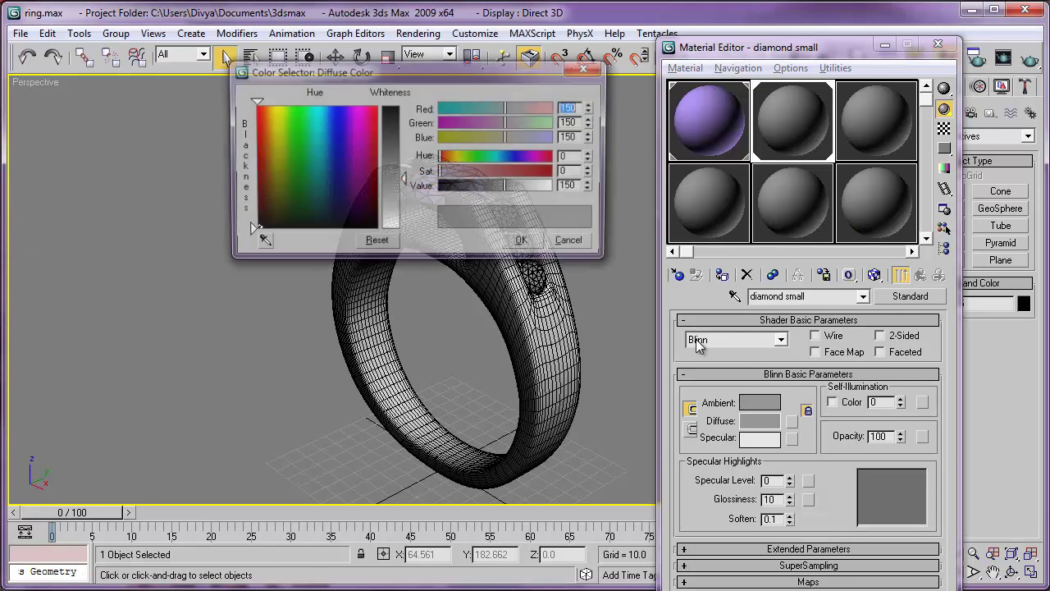
pyautogui.click(376, 111)
pyautogui.moveTo(402, 179); pyautogui.dragTo(402, 147)
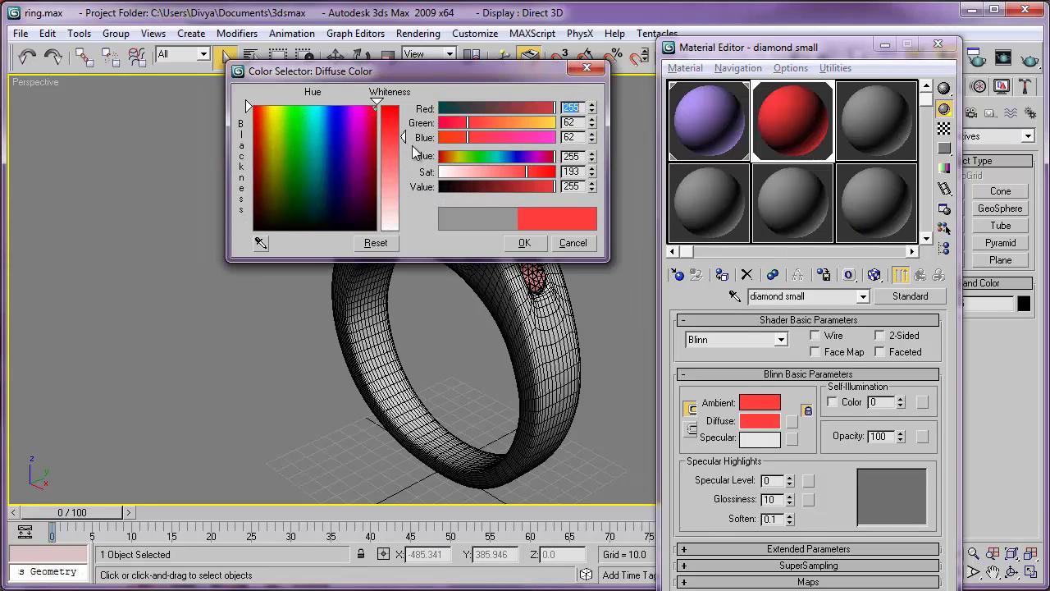
pyautogui.click(524, 243)
pyautogui.keyDown('alt'); pyautogui.moveTo(469, 273); pyautogui.dragTo(537, 293, button='middle'); pyautogui.keyUp('alt')
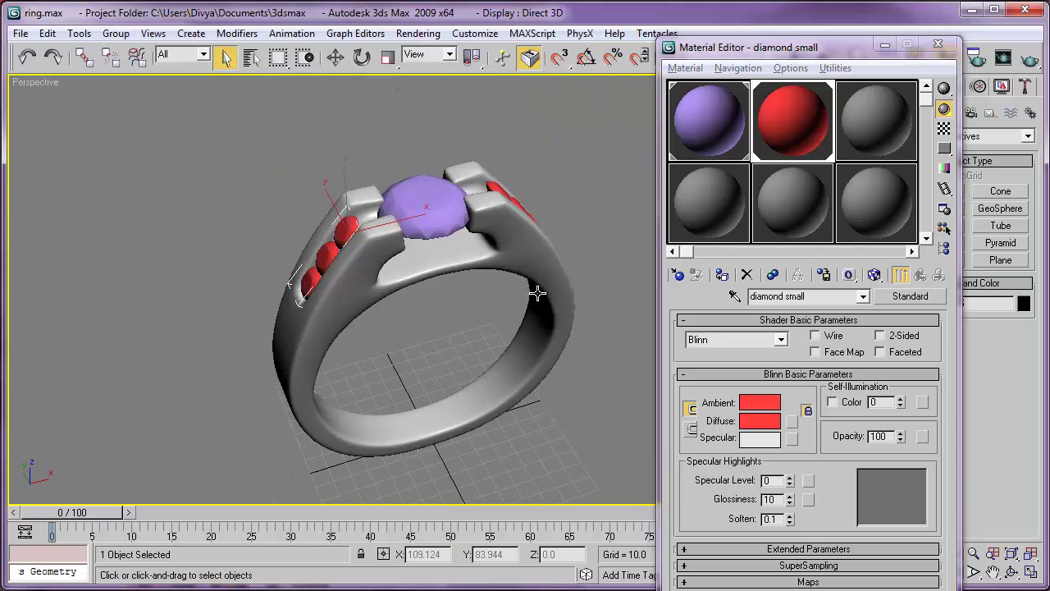
# Give the metal material a light green diffuse colour (167, 241, 150) and assign it to the ring band
pyautogui.click(871, 123)
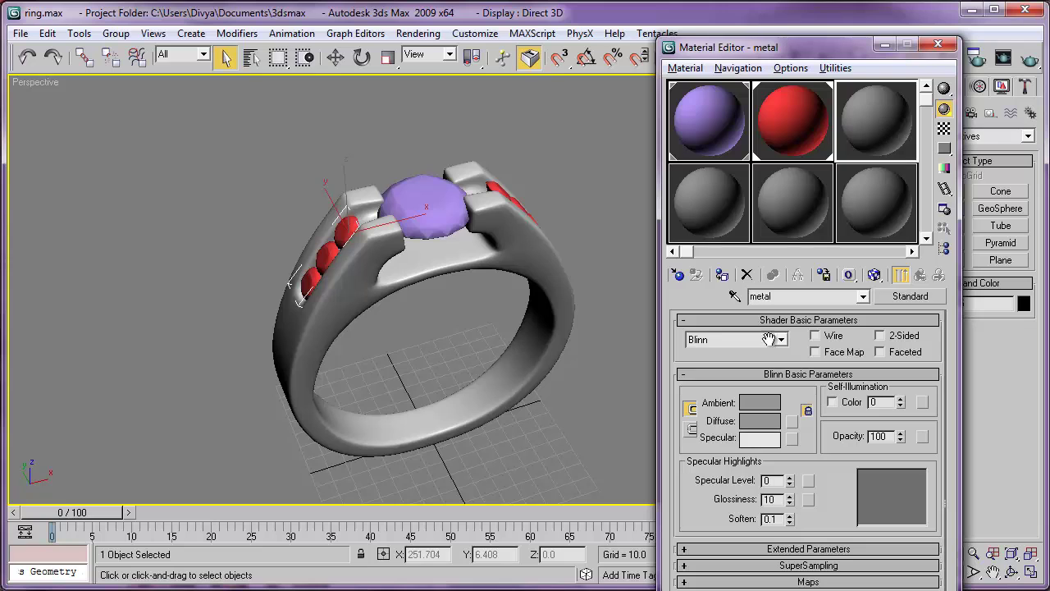
pyautogui.click(751, 421)
pyautogui.click(290, 122)
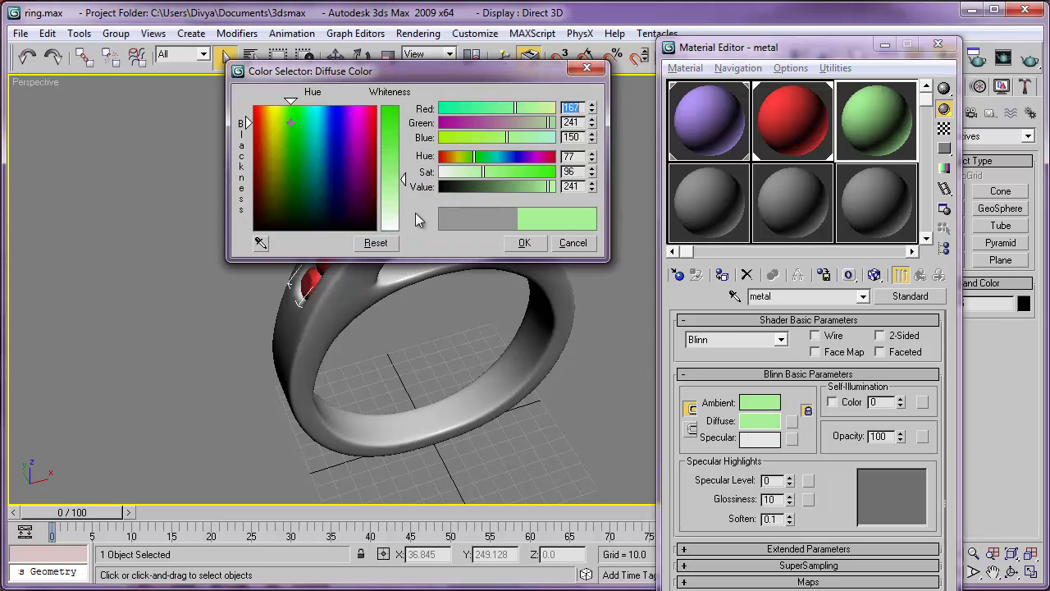
pyautogui.click(524, 248)
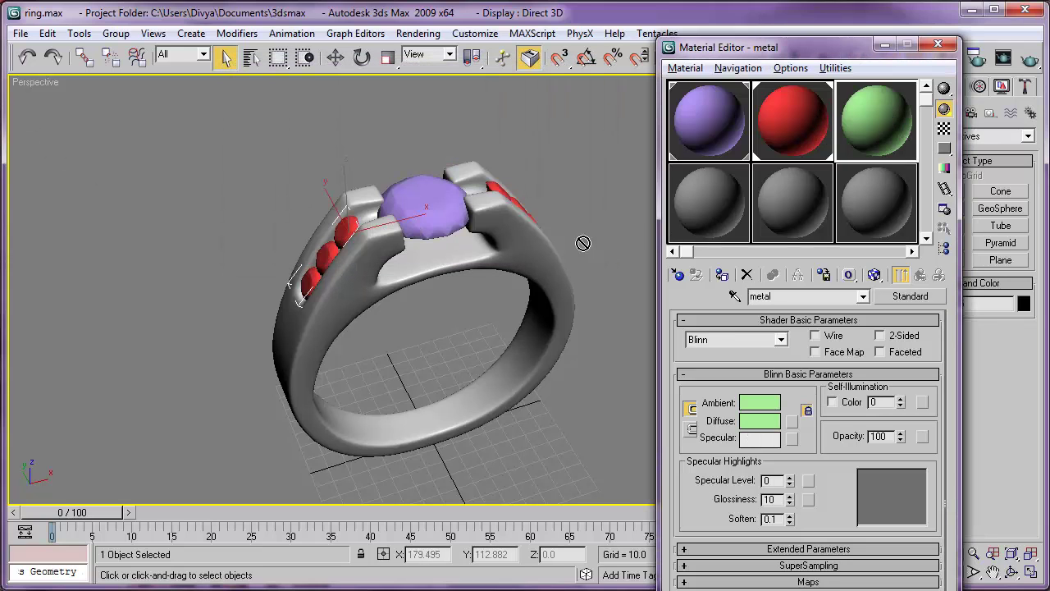
pyautogui.moveTo(582, 243); pyautogui.dragTo(536, 253)
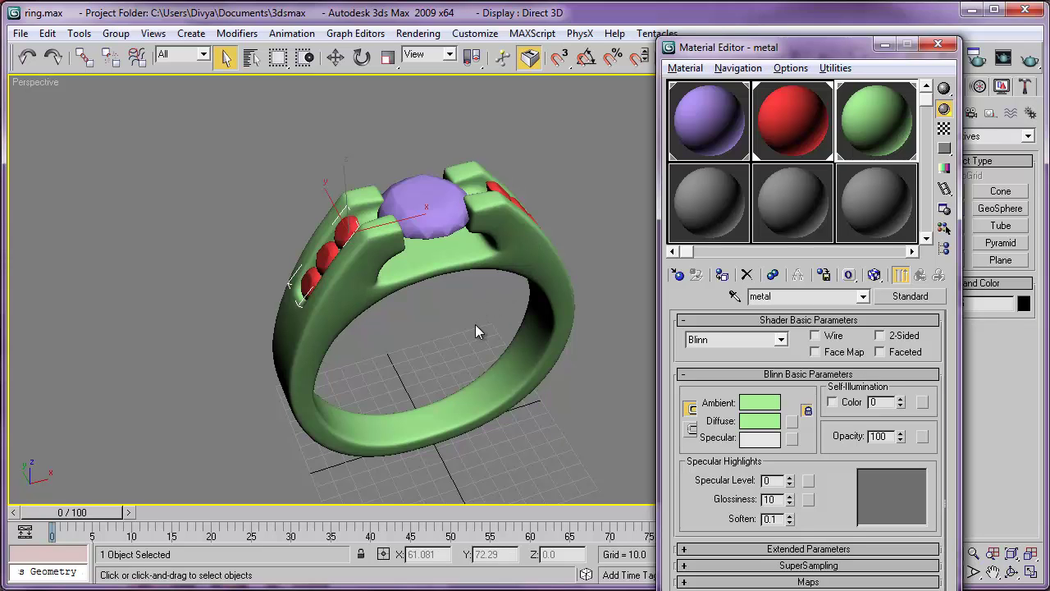
pyautogui.keyDown('alt'); pyautogui.moveTo(475, 324); pyautogui.dragTo(513, 304, button='middle'); pyautogui.keyUp('alt')
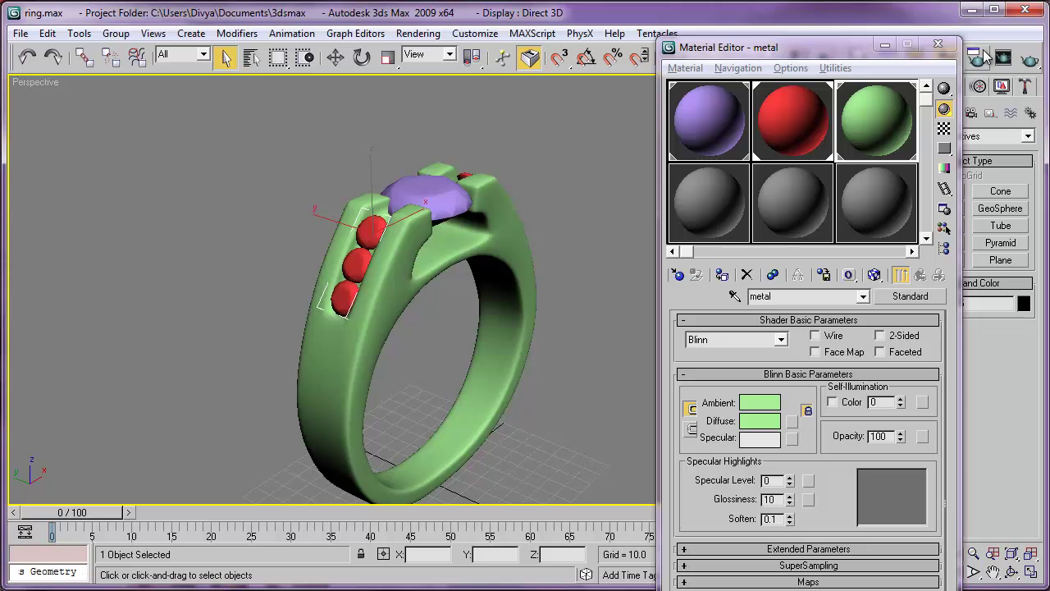
pyautogui.moveTo(848, 55); pyautogui.dragTo(853, 14)
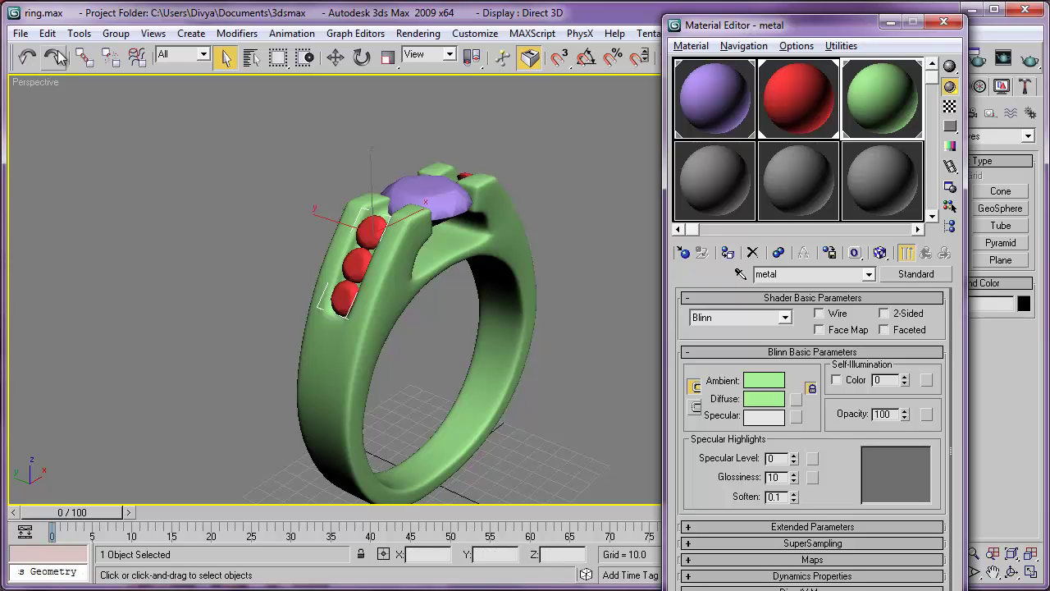
# Export the whole ring scene to the export folder as a 3D Studio (*.3DS) file named ring_new, preserving MAX's texture coordinates
pyautogui.click(20, 33)
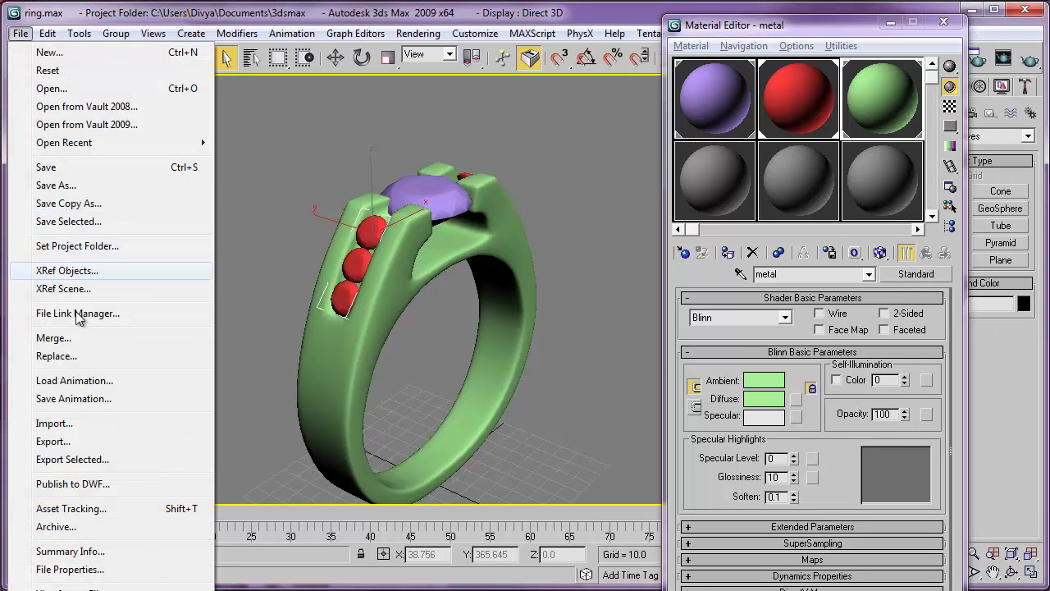
pyautogui.click(54, 442)
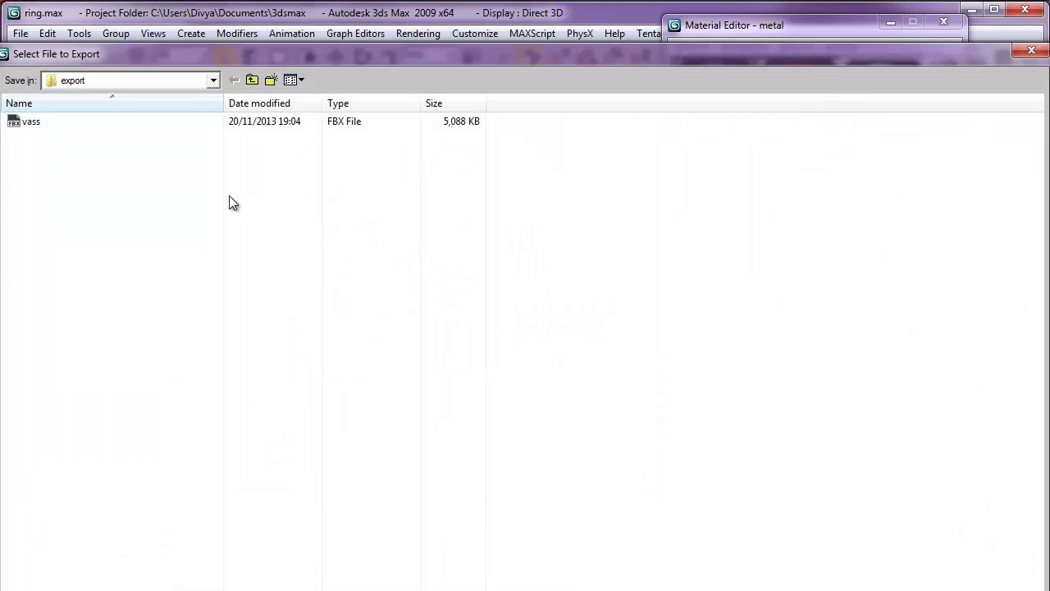
pyautogui.moveTo(256, 54); pyautogui.dragTo(273, 14)
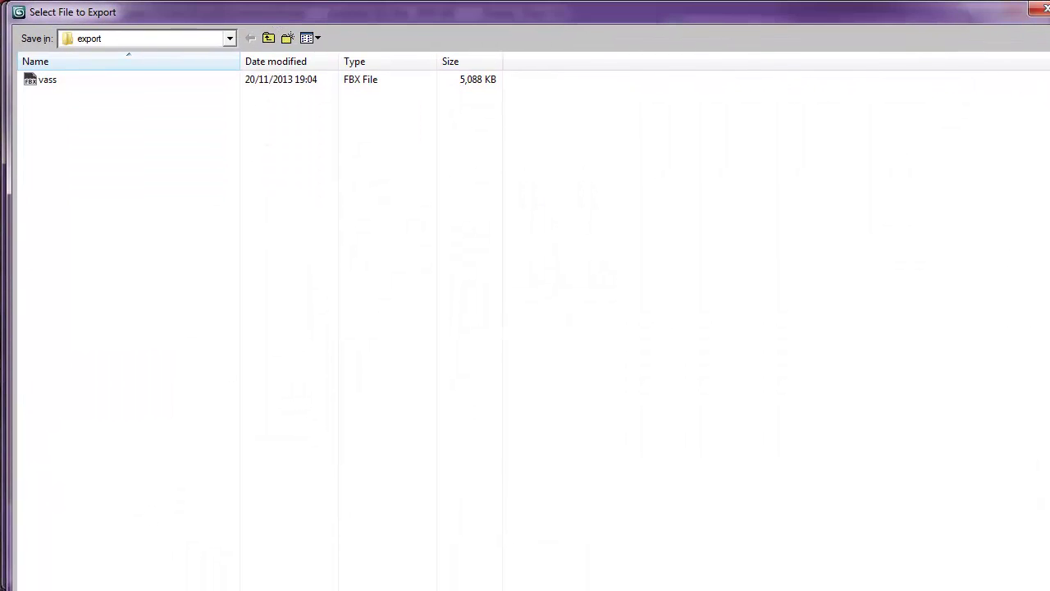
pyautogui.click(186, 548)
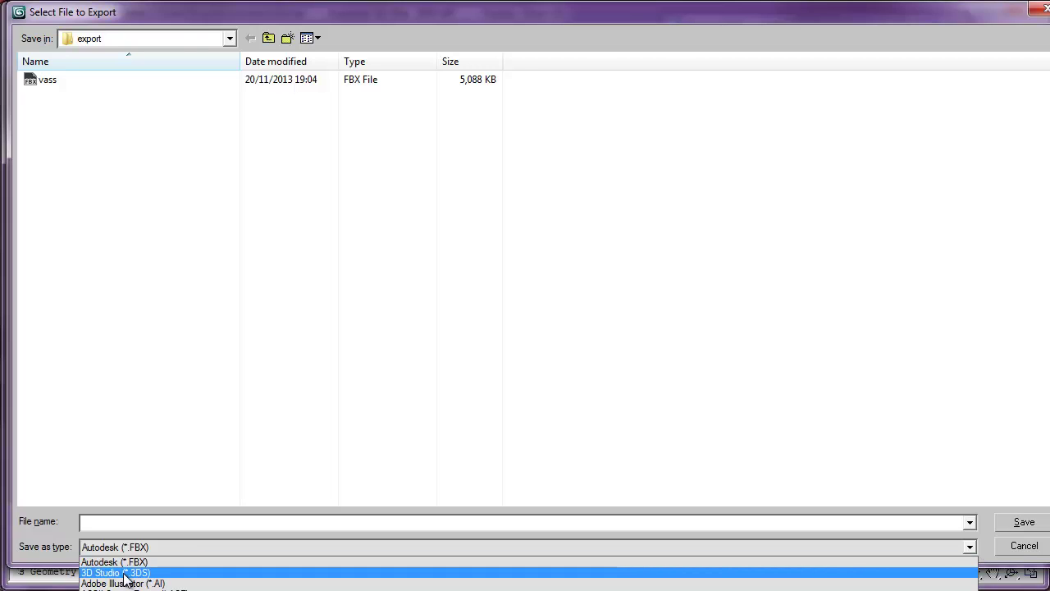
pyautogui.click(125, 574)
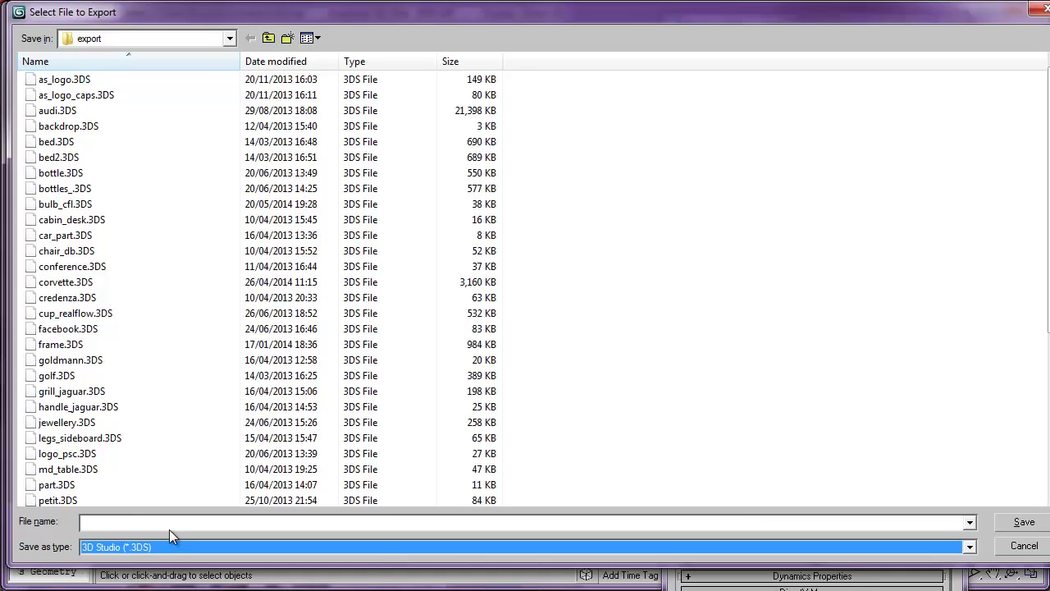
pyautogui.moveTo(1049, 193); pyautogui.dragTo(1049, 361)
pyautogui.click(167, 524)
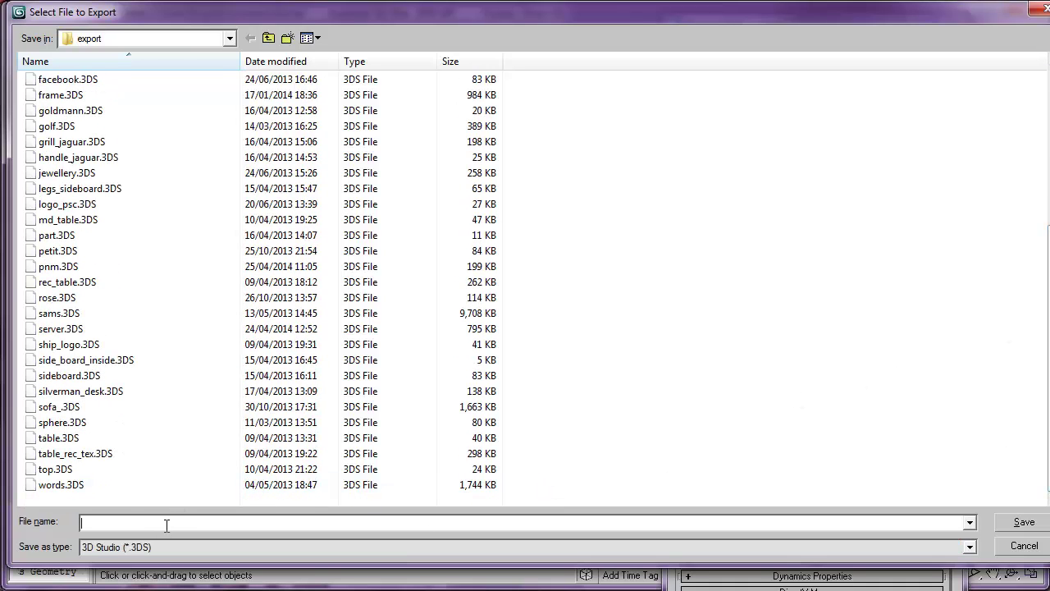
pyautogui.write('ng_new')
pyautogui.click(1023, 521)
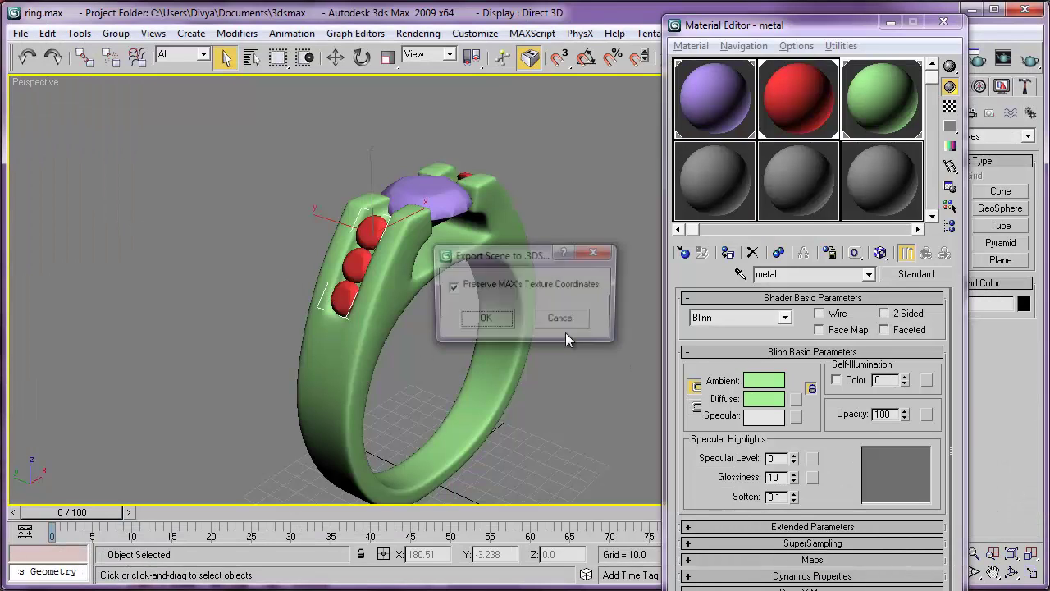
pyautogui.click(495, 323)
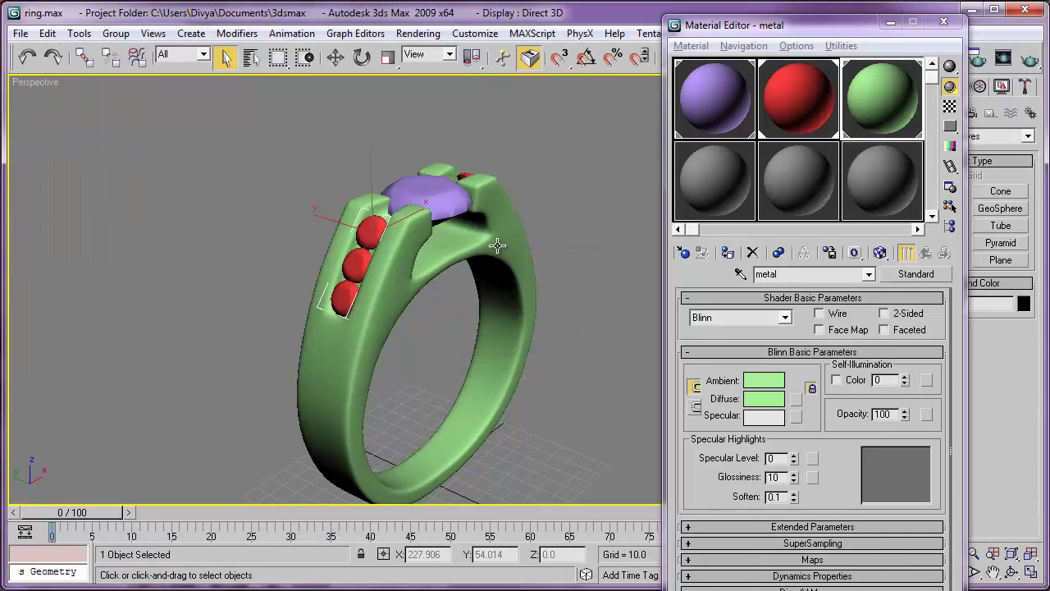
pyautogui.keyDown('alt'); pyautogui.moveTo(461, 216); pyautogui.dragTo(452, 265, button='middle'); pyautogui.keyUp('alt')
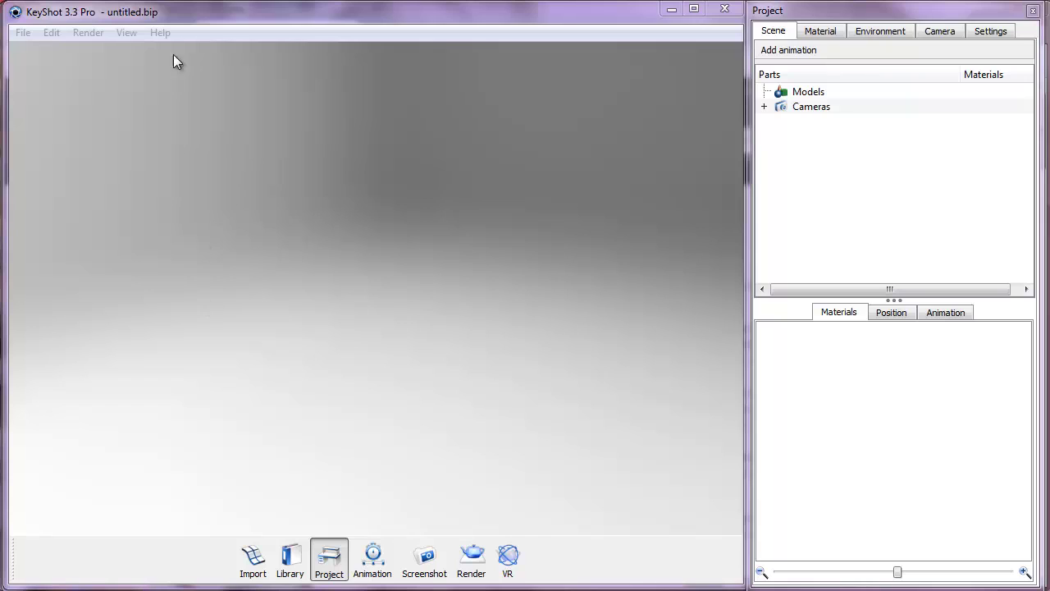
pyautogui.click(23, 33)
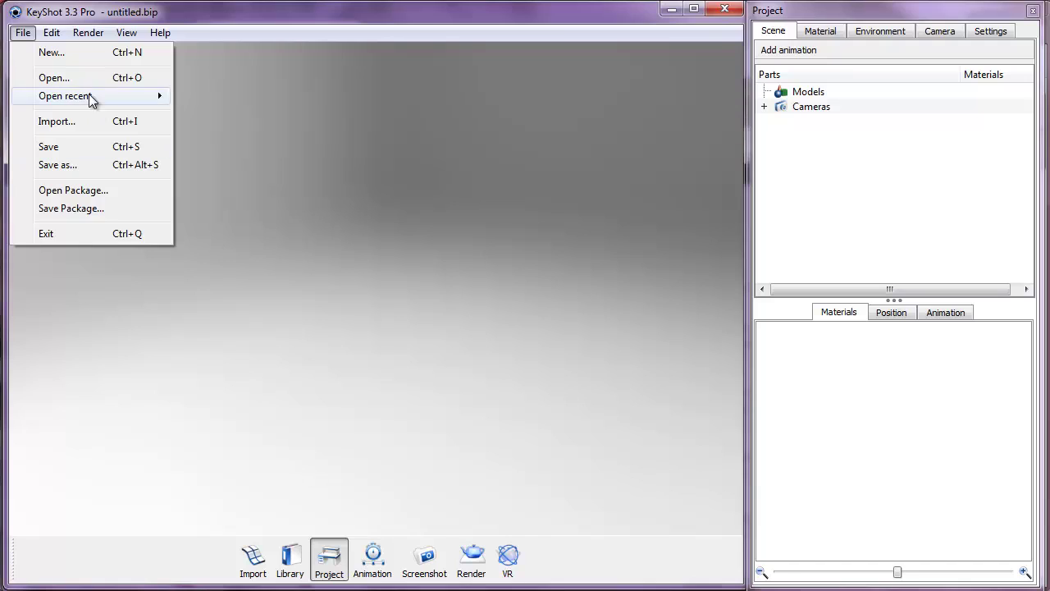
pyautogui.moveTo(107, 37)
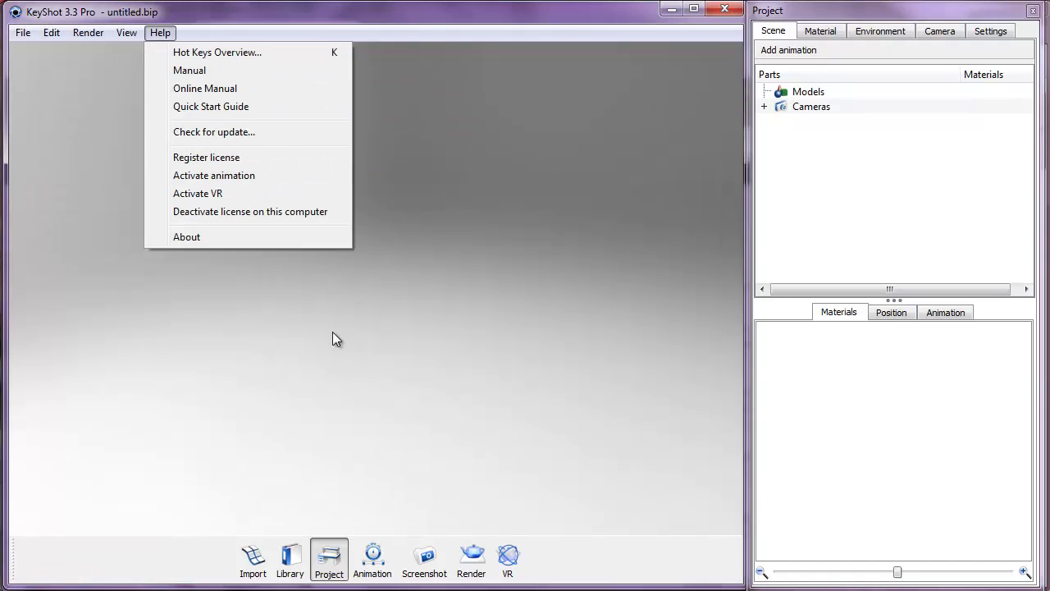
pyautogui.click(347, 368)
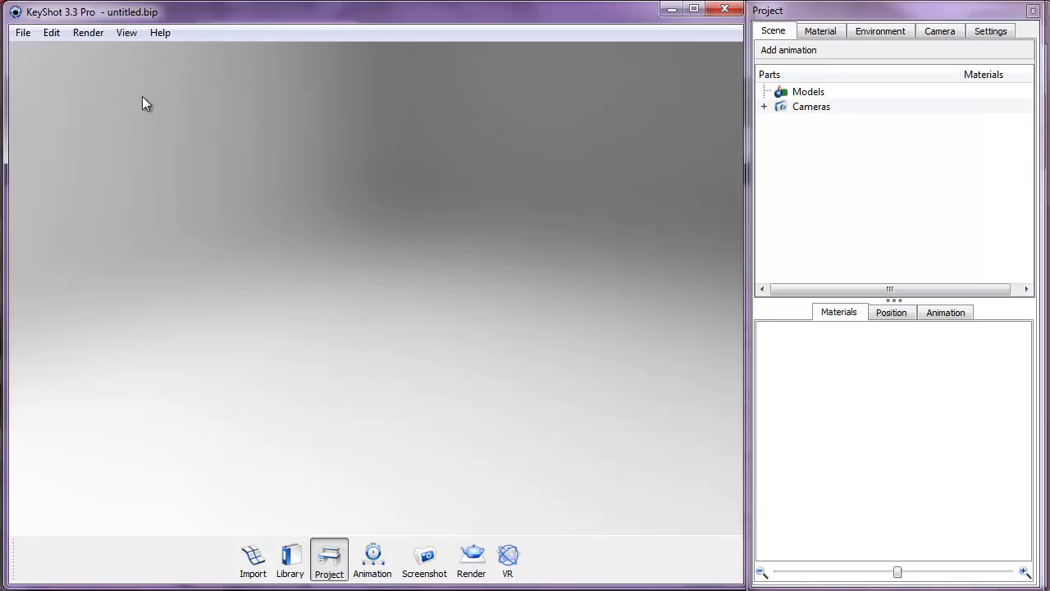
pyautogui.click(23, 33)
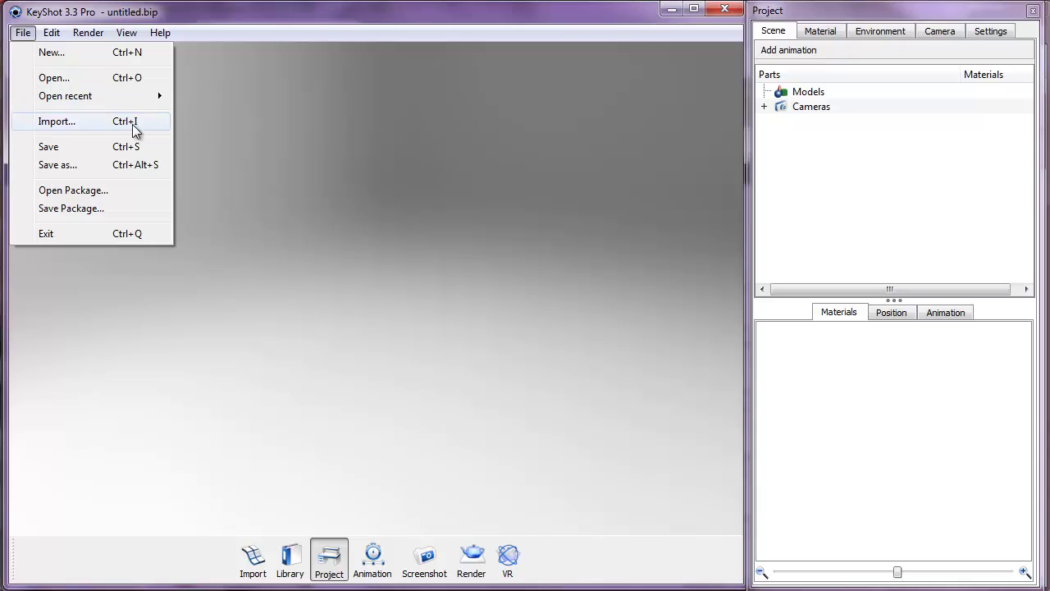
pyautogui.click(293, 205)
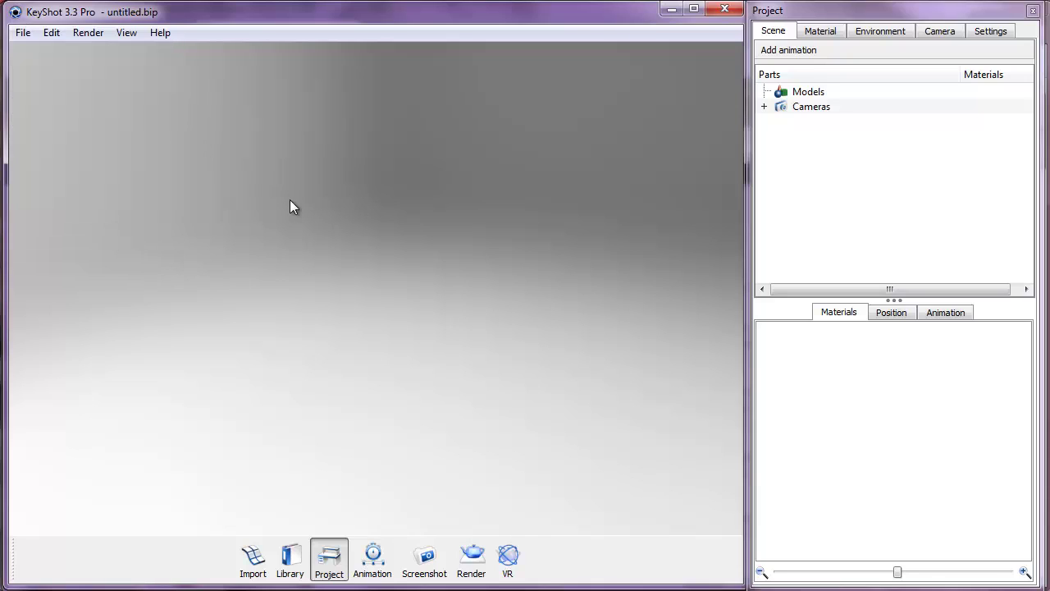
# In KeyShot, import ring_new.3DS from the export folder with Center Geometry, Snap to Ground and Y Up orientation
pyautogui.click(251, 559)
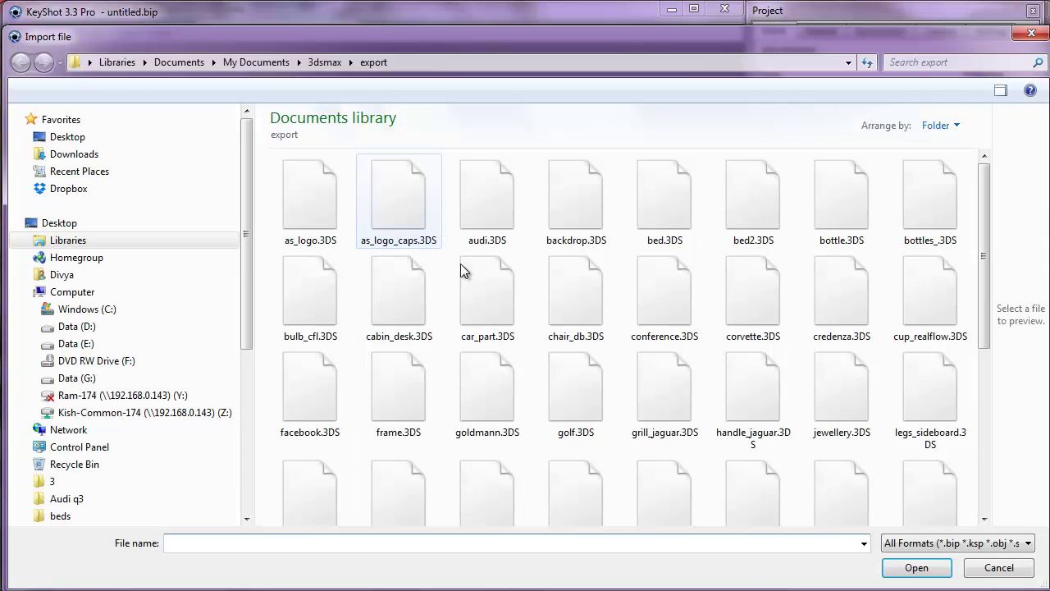
pyautogui.click(846, 279)
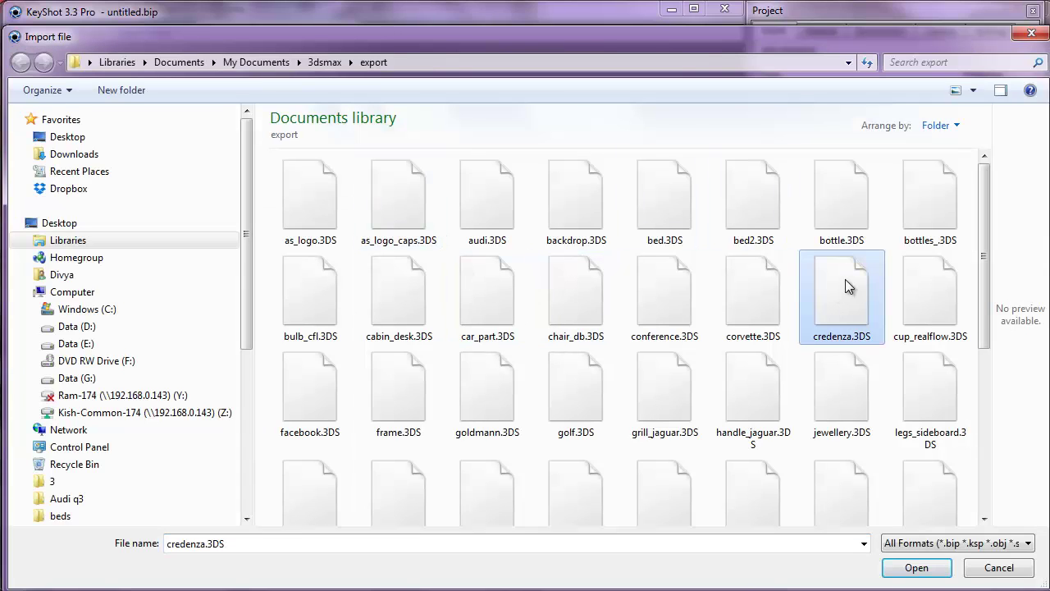
pyautogui.write('ring_new')
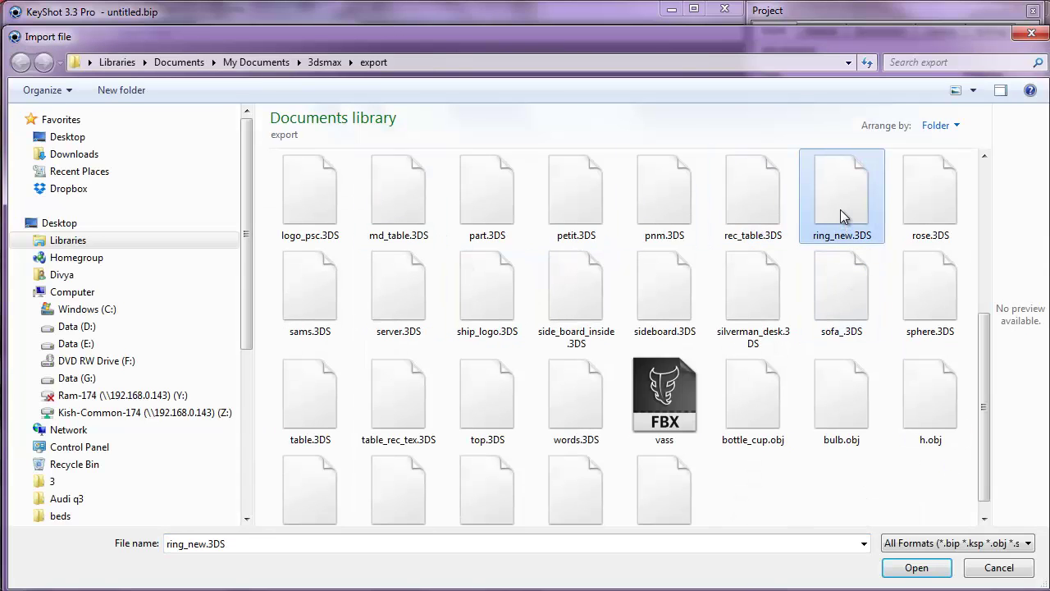
pyautogui.click(910, 566)
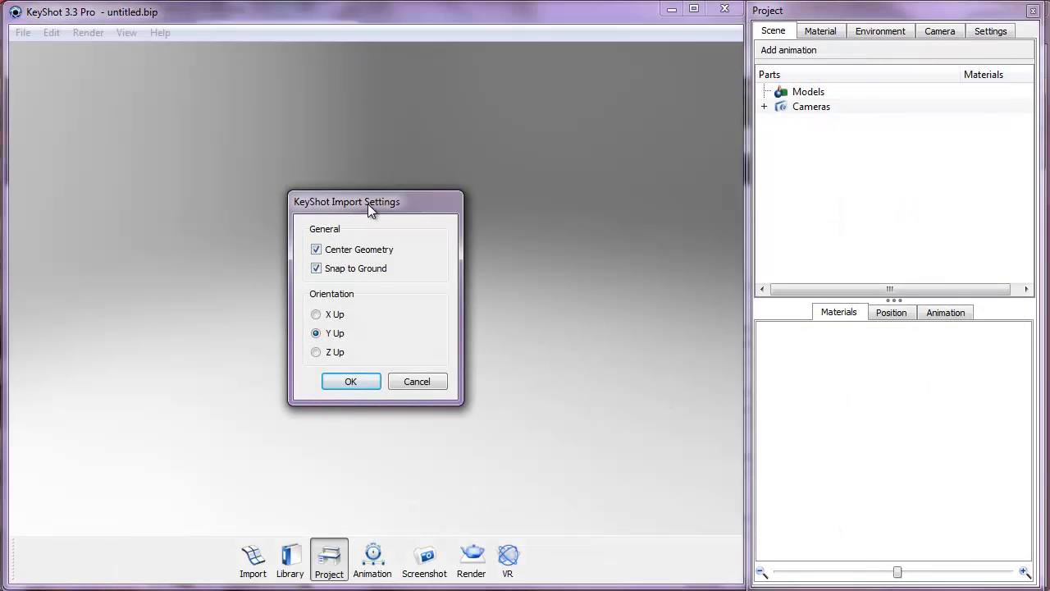
pyautogui.moveTo(369, 205); pyautogui.dragTo(380, 183)
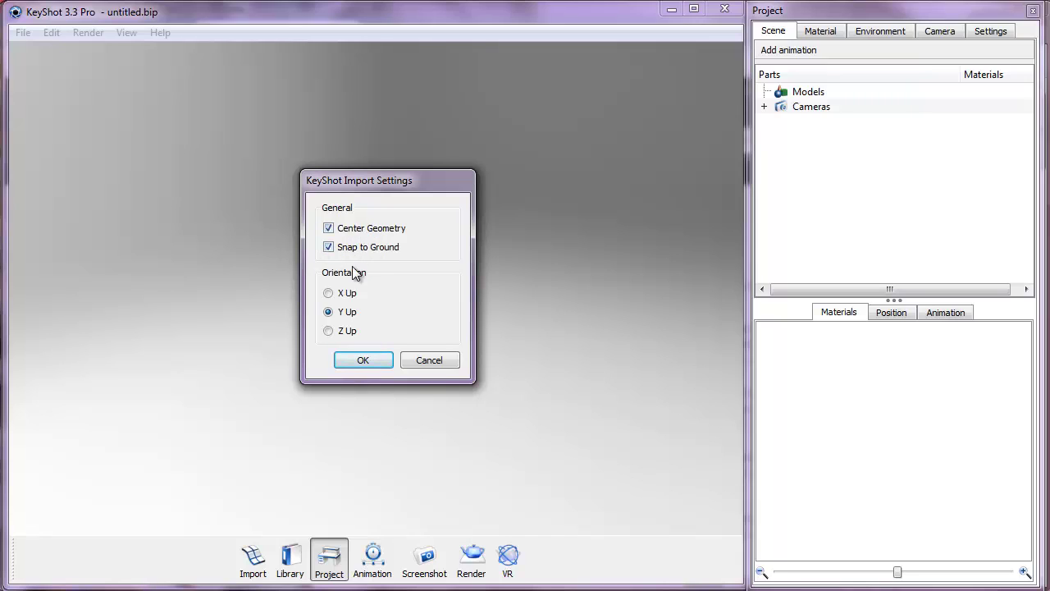
pyautogui.click(362, 361)
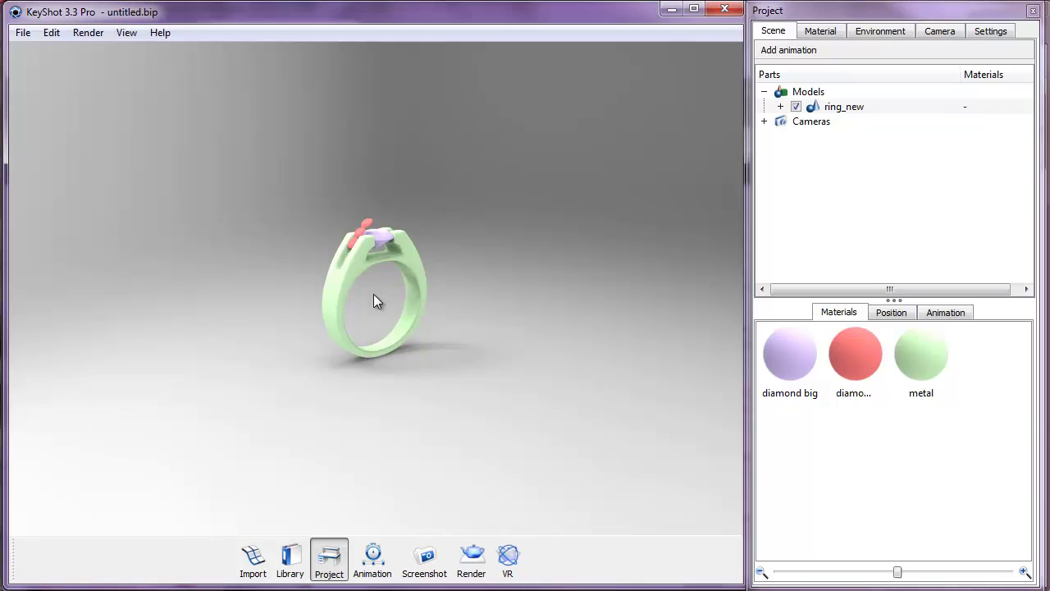
# Show the scene's part list and select the row of three red stones (GeoSphere0) protruding above the ring band
pyautogui.scroll(5, 373, 301)
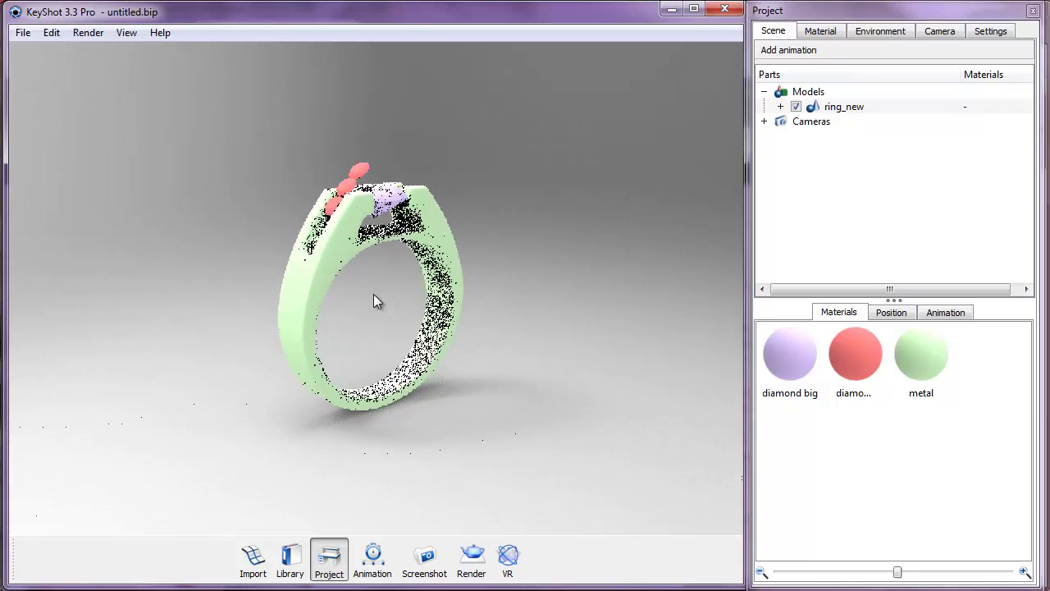
pyautogui.scroll(2, 374, 294)
pyautogui.scroll(-2, 368, 272)
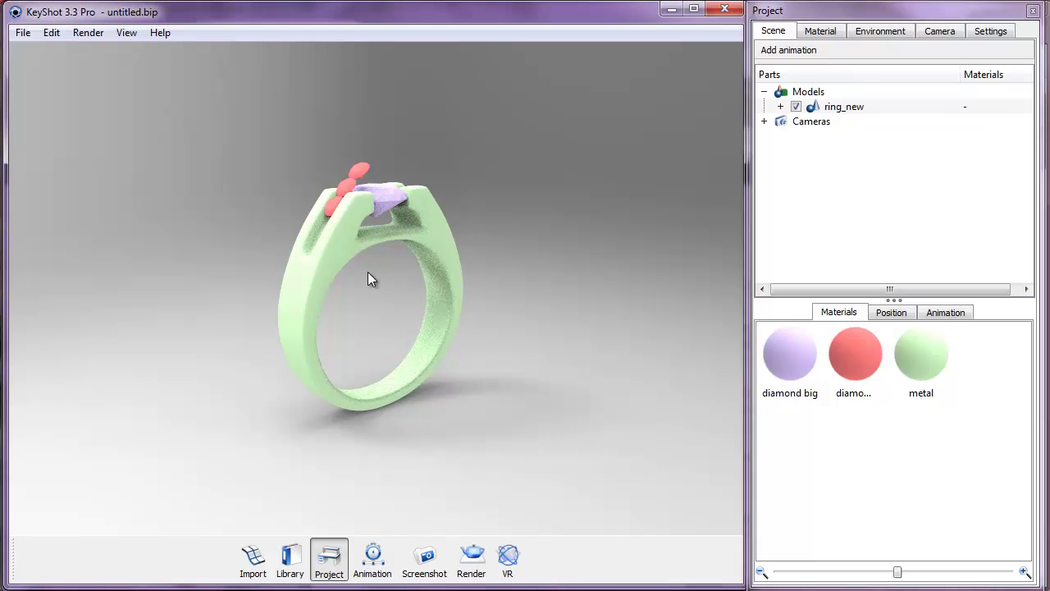
pyautogui.moveTo(368, 271)
pyautogui.mouseDown()
pyautogui.moveTo(136, 270)
pyautogui.moveTo(613, 281)
pyautogui.moveTo(255, 279)
pyautogui.moveTo(354, 151)
pyautogui.moveTo(332, 293)
pyautogui.moveTo(354, 326)
pyautogui.moveTo(369, 268)
pyautogui.mouseUp()
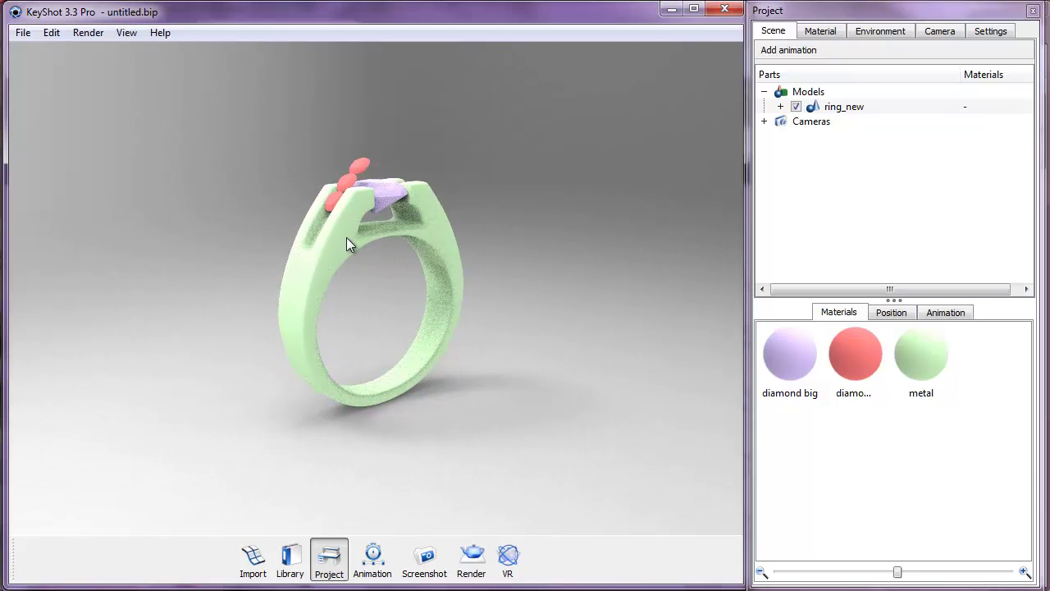
pyautogui.click(52, 34)
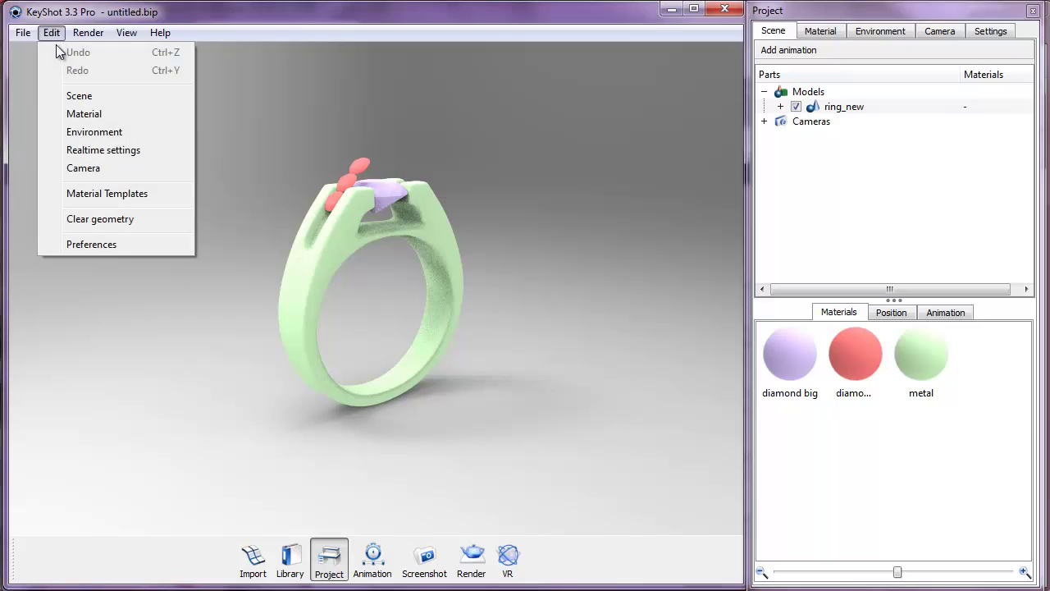
pyautogui.click(79, 97)
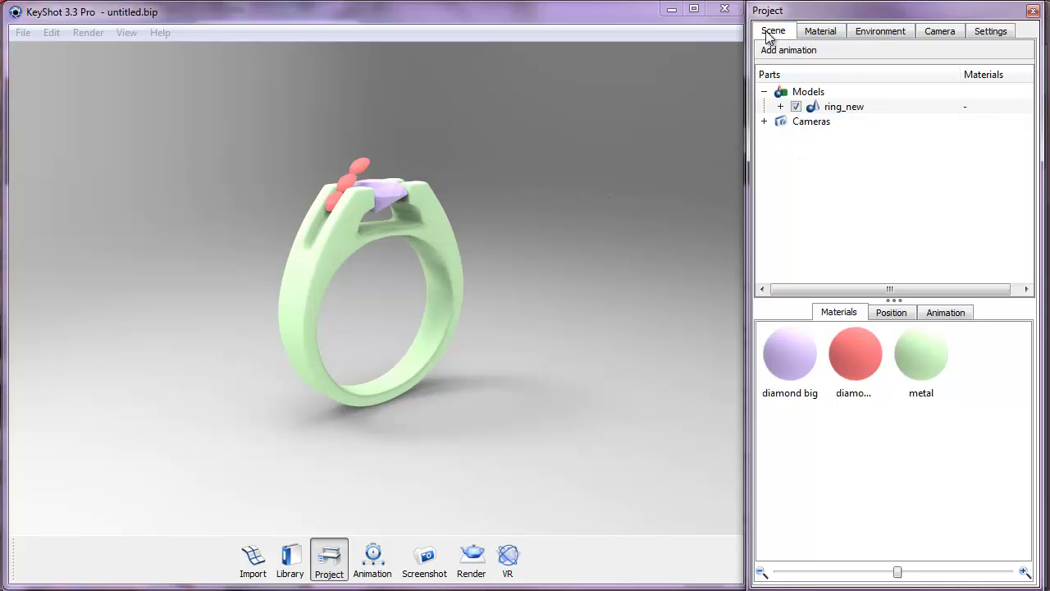
pyautogui.click(364, 160)
pyautogui.moveTo(356, 165); pyautogui.dragTo(340, 186)
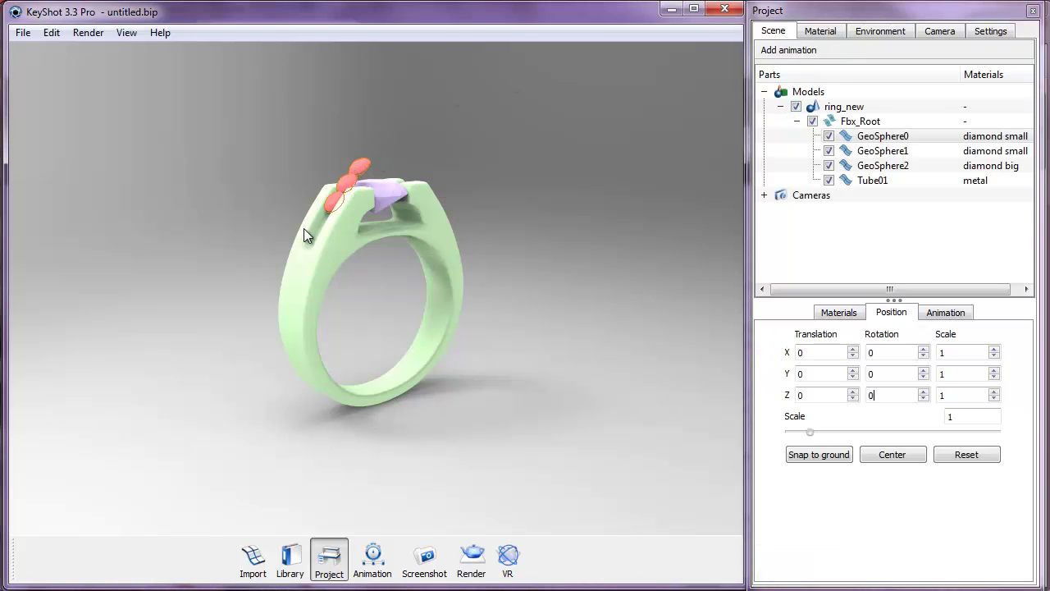
# Set the X translation of the selected row of red stones to 50
pyautogui.moveTo(393, 283); pyautogui.dragTo(359, 205)
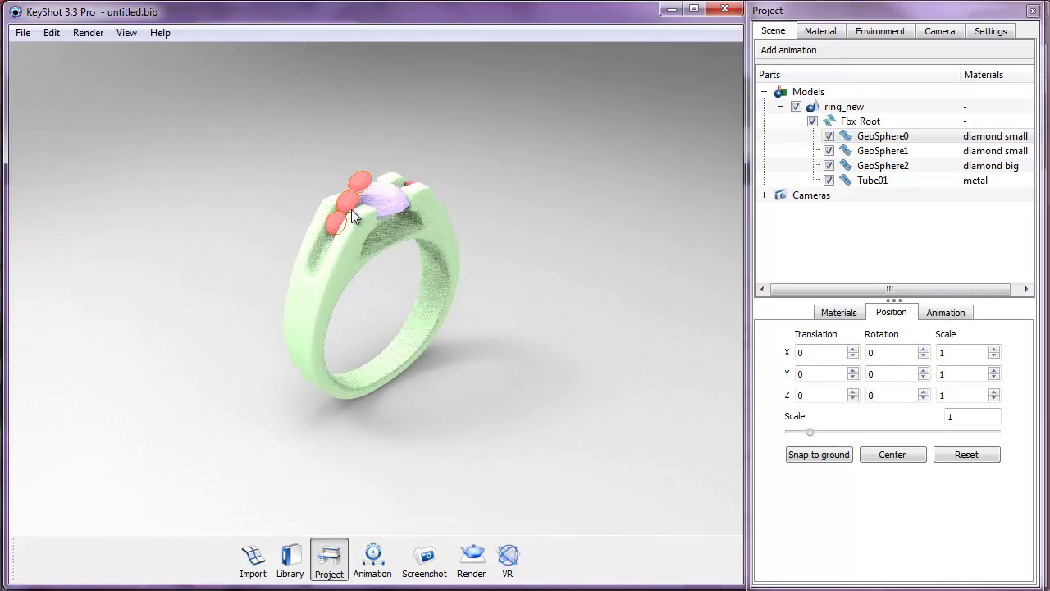
pyautogui.scroll(2, 351, 207)
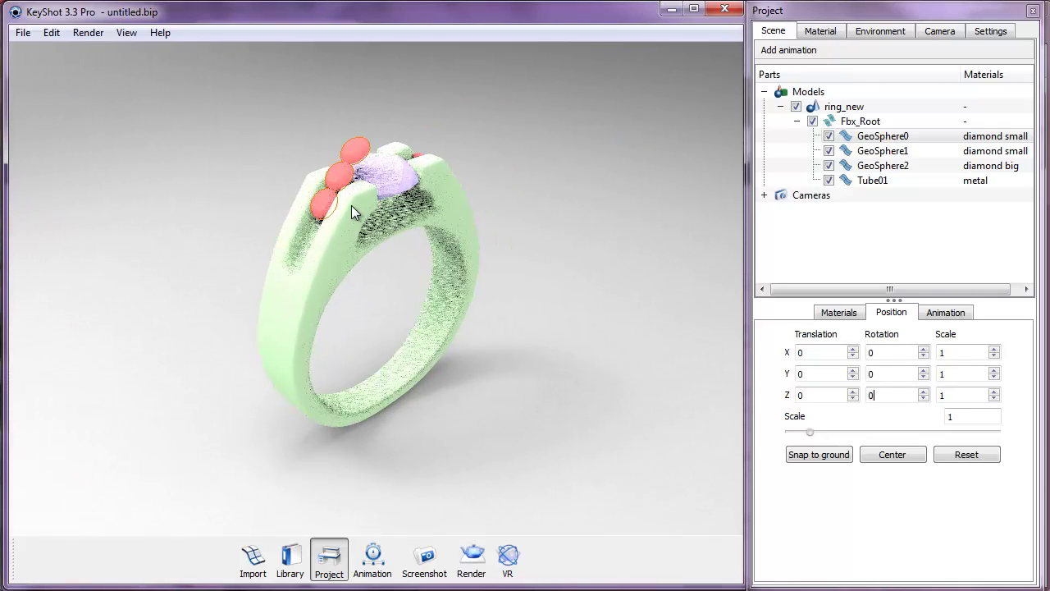
pyautogui.scroll(1, 351, 205)
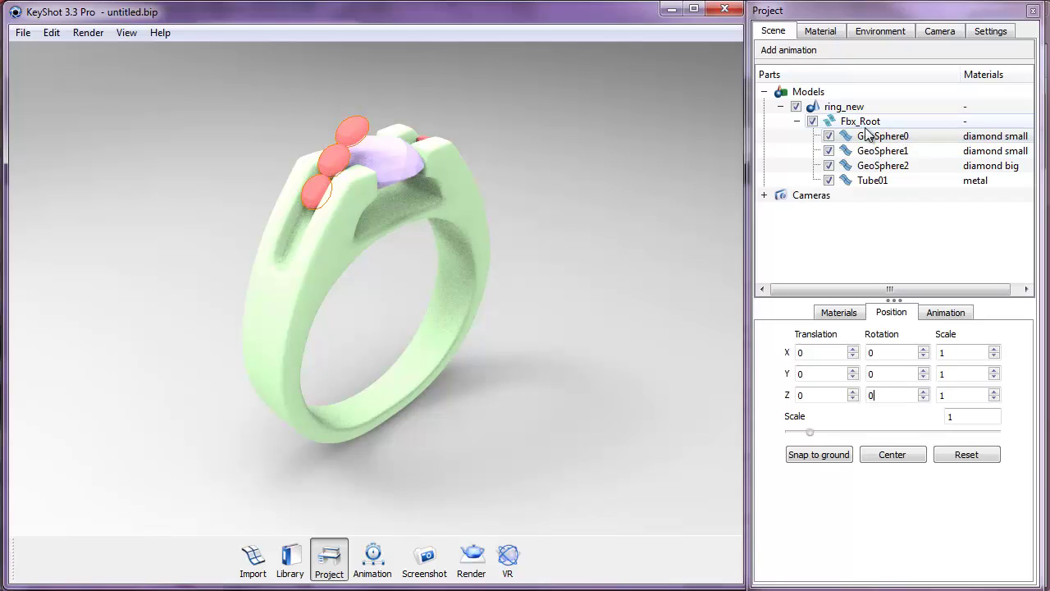
pyautogui.moveTo(824, 355); pyautogui.dragTo(790, 351)
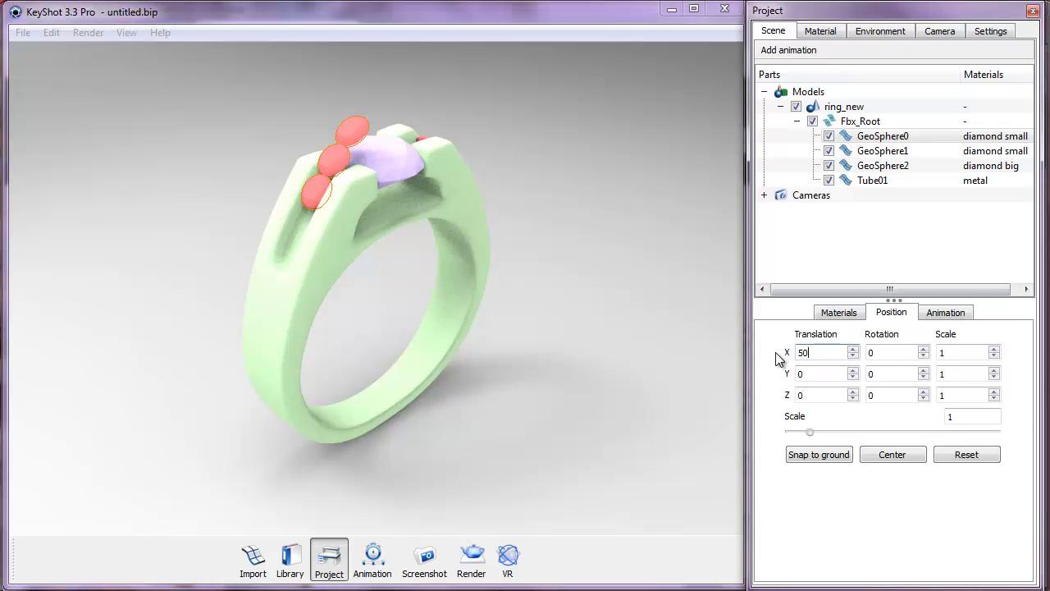
pyautogui.press('Return')
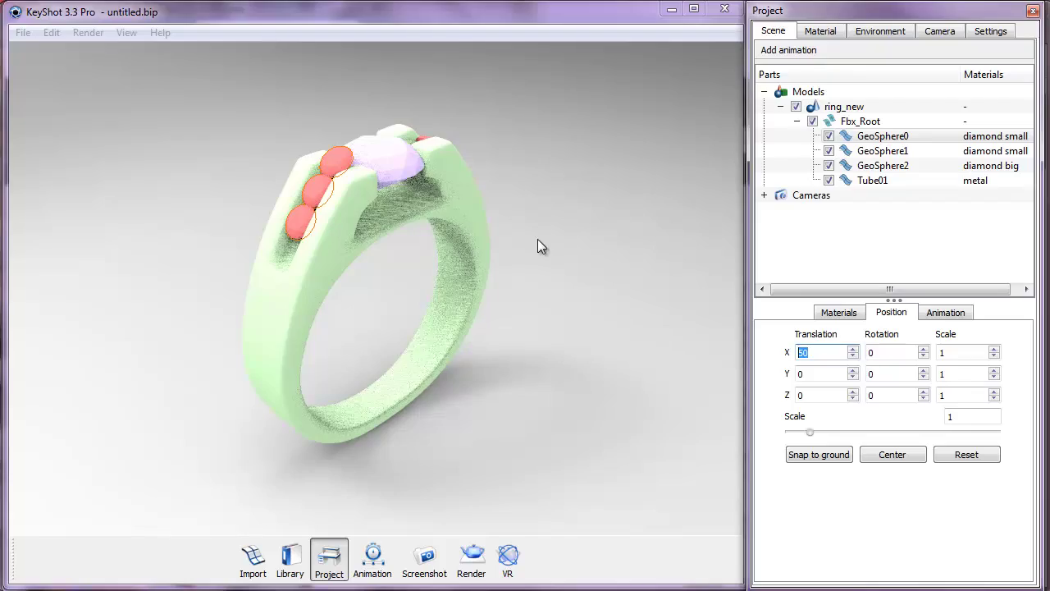
# Set the X translation of the selected red stones to 100 and check their fit in the band groove
pyautogui.moveTo(537, 239)
pyautogui.mouseDown()
pyautogui.moveTo(109, 210)
pyautogui.moveTo(533, 246)
pyautogui.mouseUp()
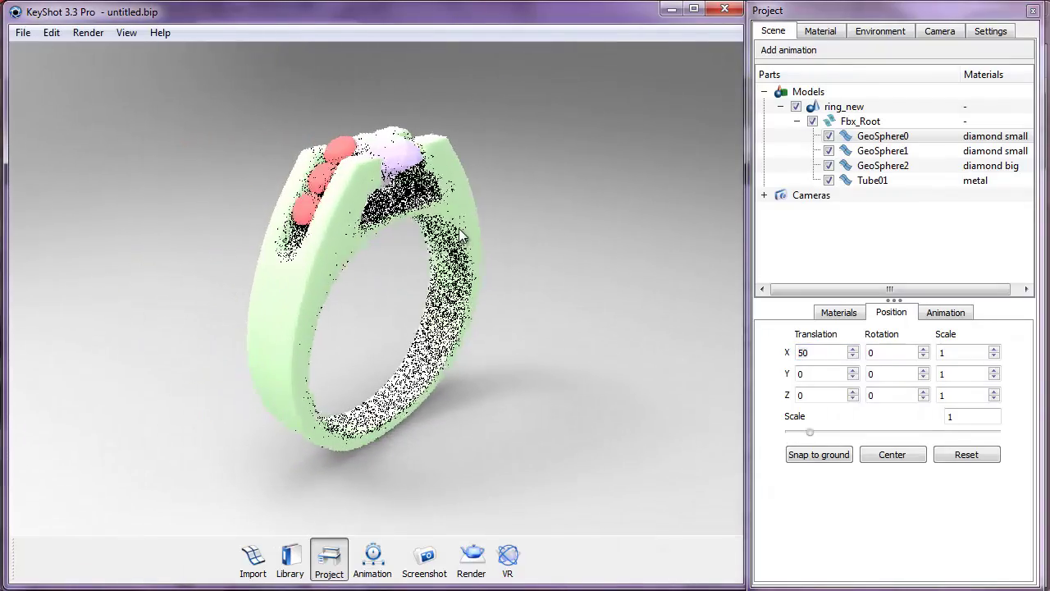
pyautogui.click(817, 352)
pyautogui.write('100')
pyautogui.press('Return')
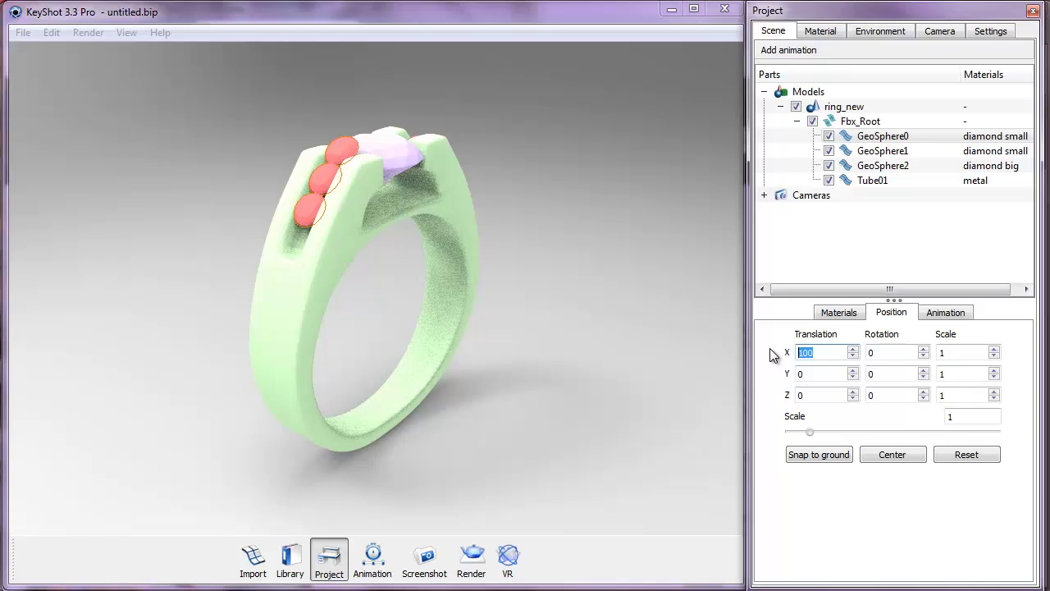
pyautogui.moveTo(361, 251); pyautogui.dragTo(284, 196)
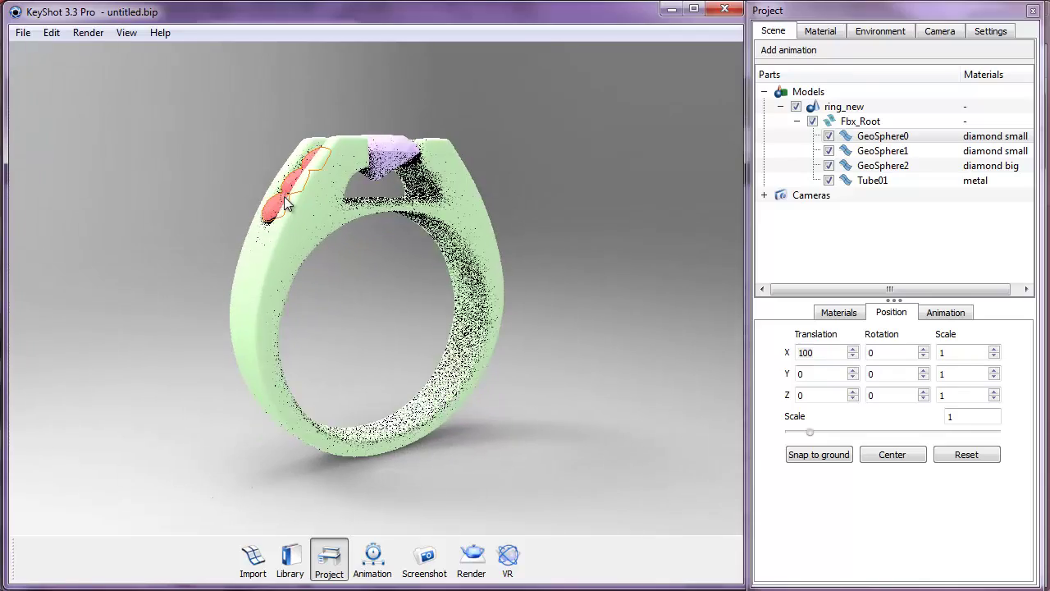
pyautogui.scroll(2, 292, 185)
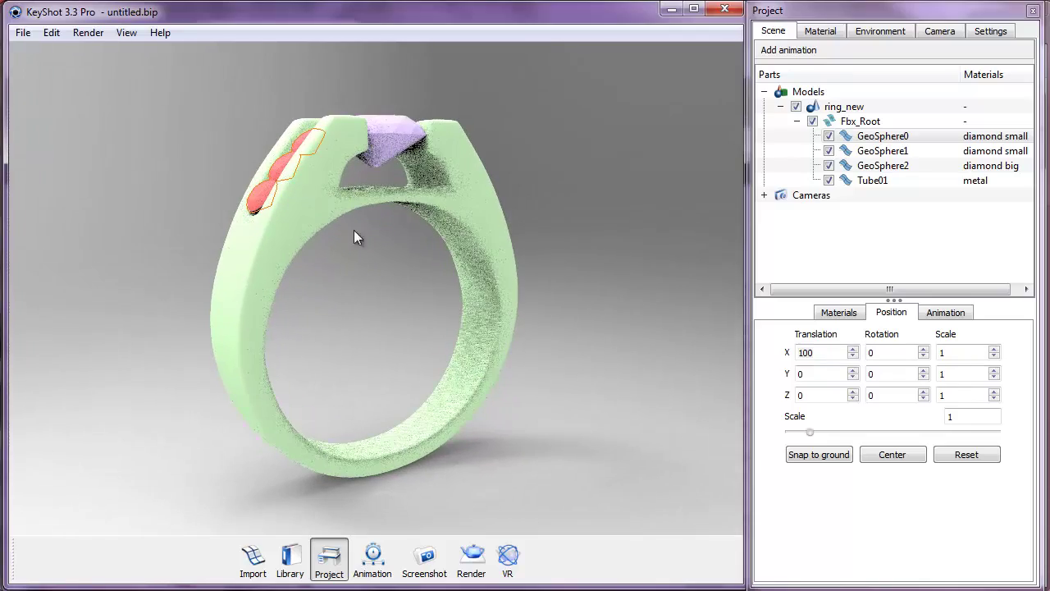
# Set the Z rotation of the selected row of red stones to -5 and check their tilt in the groove
pyautogui.moveTo(354, 236); pyautogui.dragTo(358, 295)
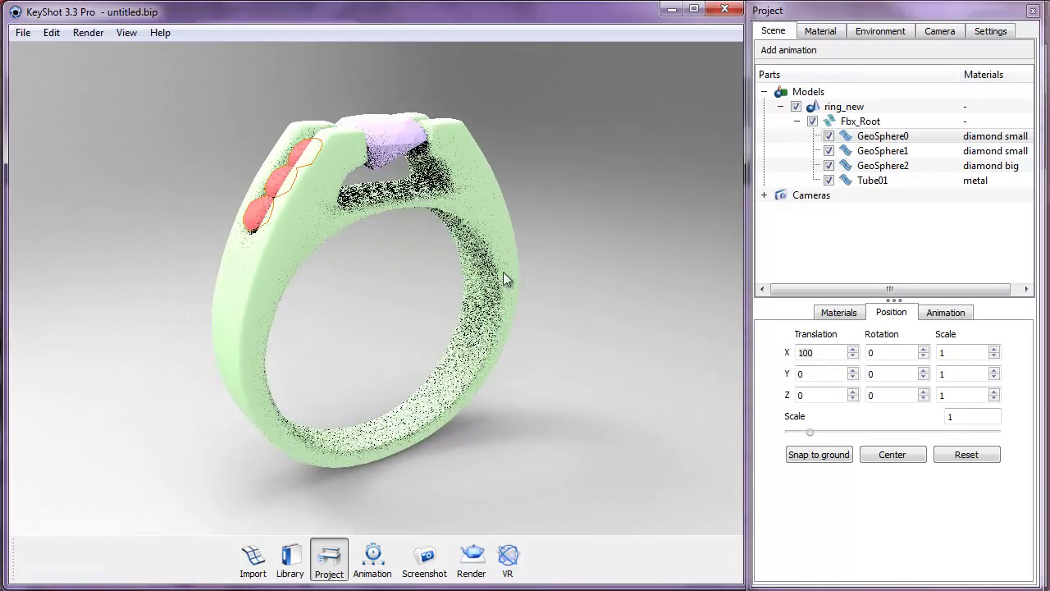
pyautogui.click(824, 374)
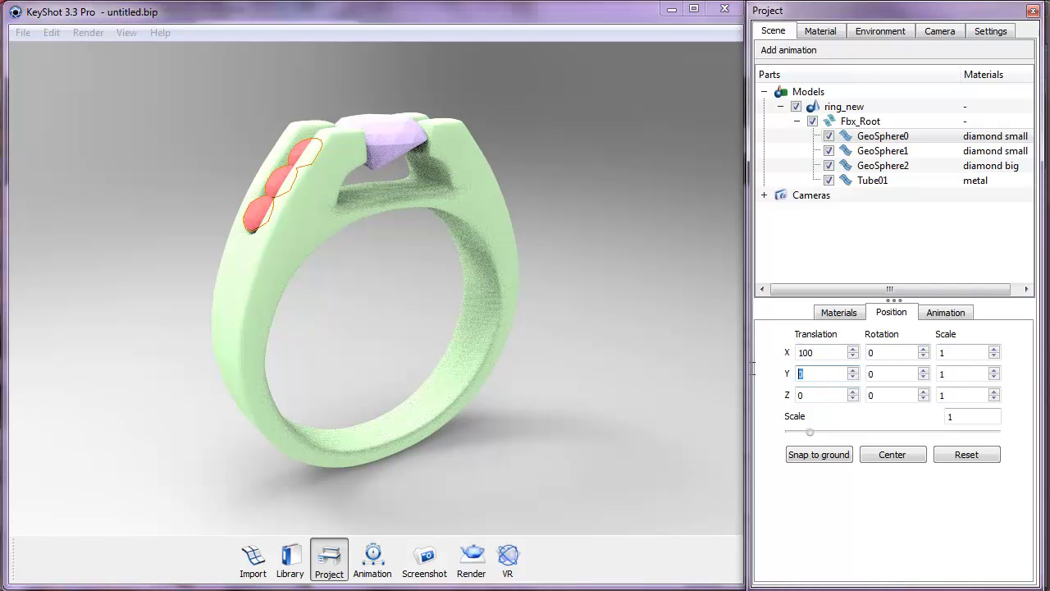
pyautogui.click(886, 351)
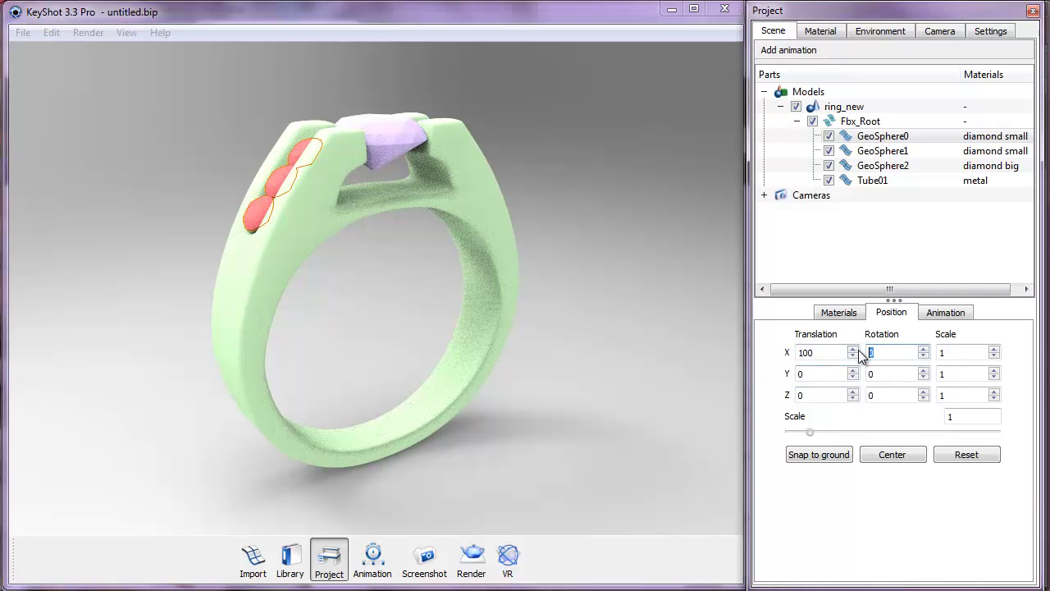
pyautogui.click(922, 391)
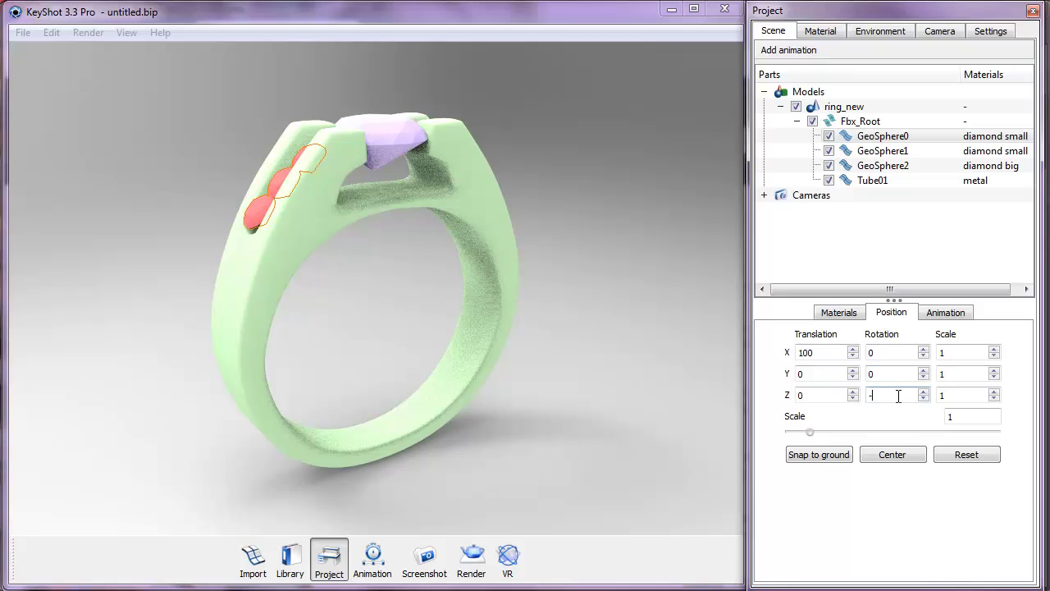
pyautogui.write('5')
pyautogui.press('Return')
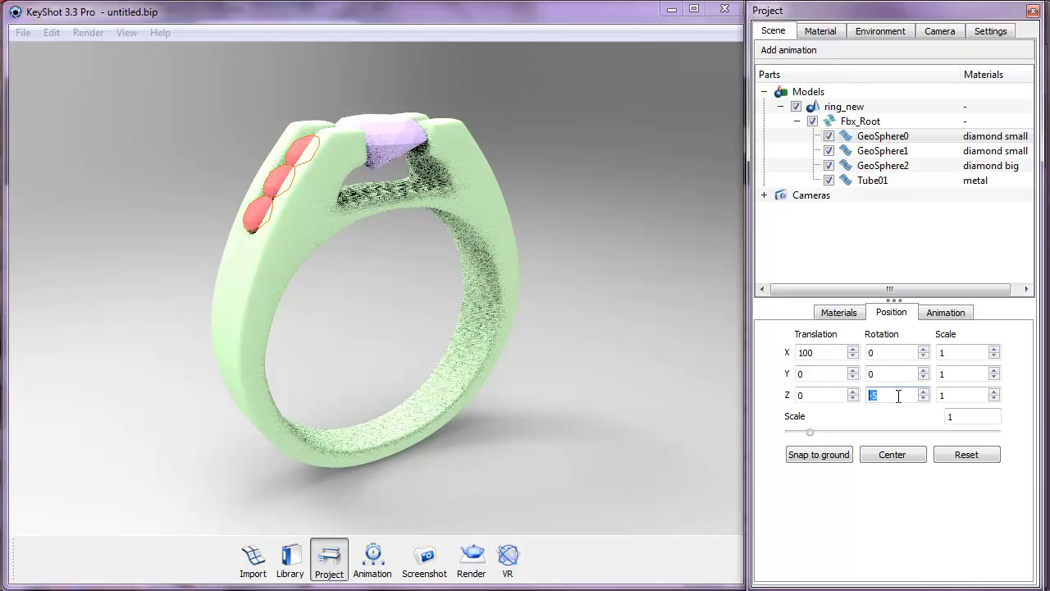
pyautogui.moveTo(328, 265); pyautogui.dragTo(395, 343)
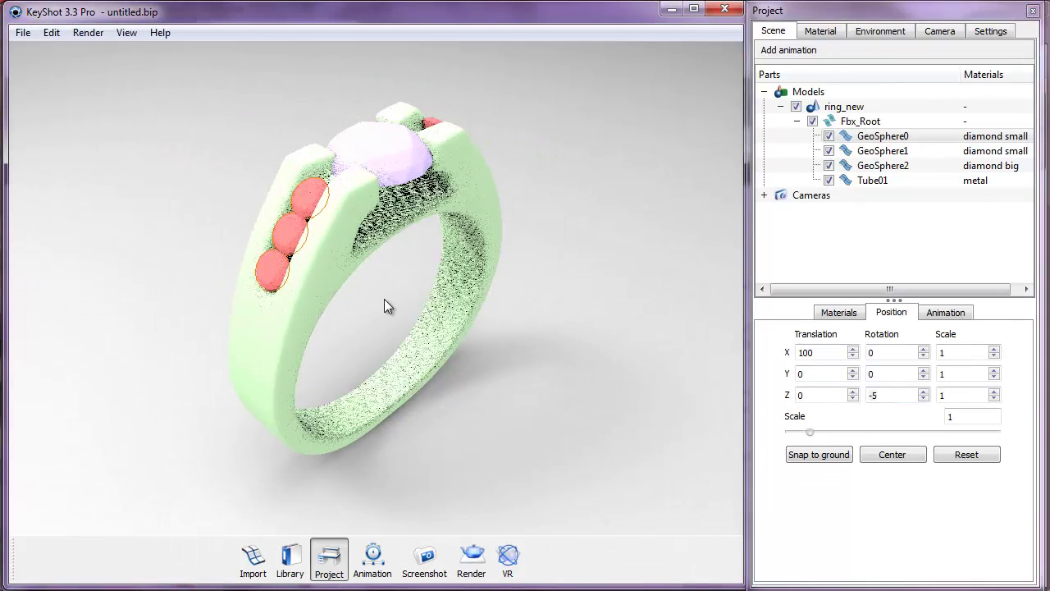
# Set the Z rotation of the selected red stones to -15 and inspect their seating from the side
pyautogui.click(878, 395)
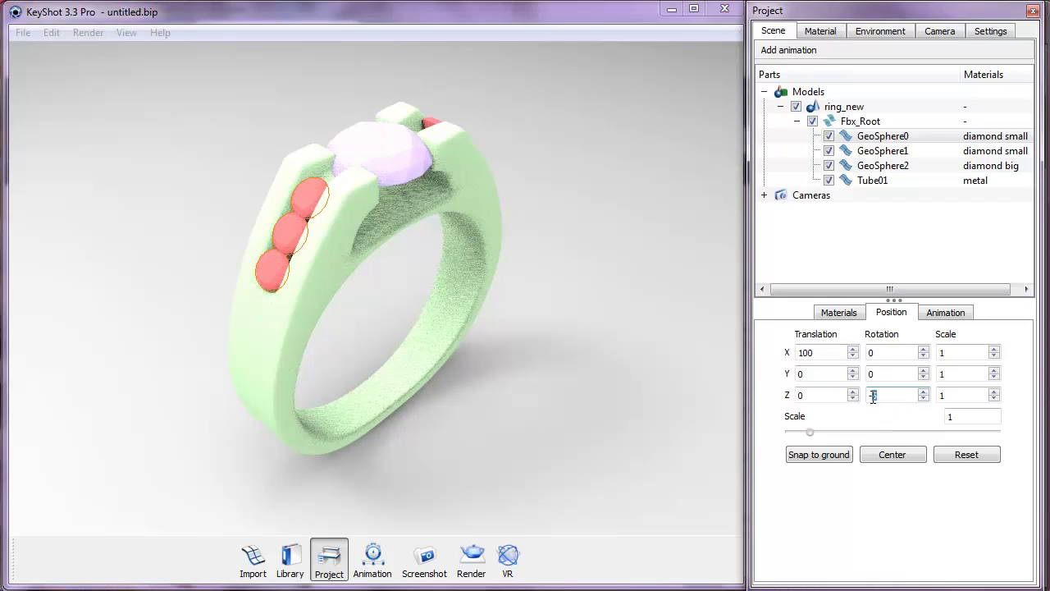
pyautogui.write('-15')
pyautogui.press('Return')
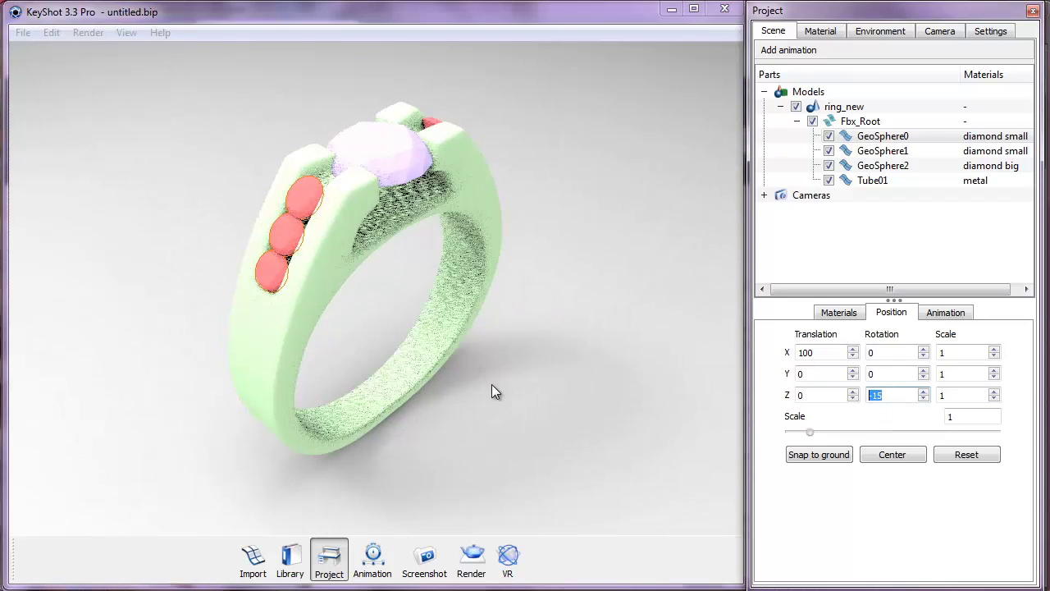
pyautogui.moveTo(492, 384); pyautogui.dragTo(640, 345)
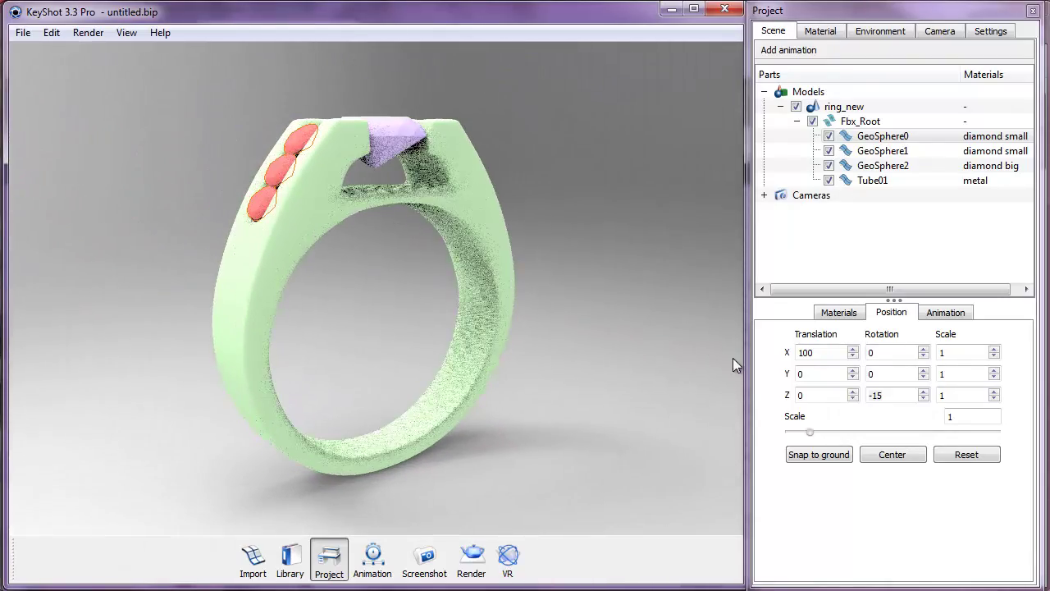
# Set the Y translation of the selected red stones to -10 and check their fit in the band from several angles
pyautogui.doubleClick(804, 374)
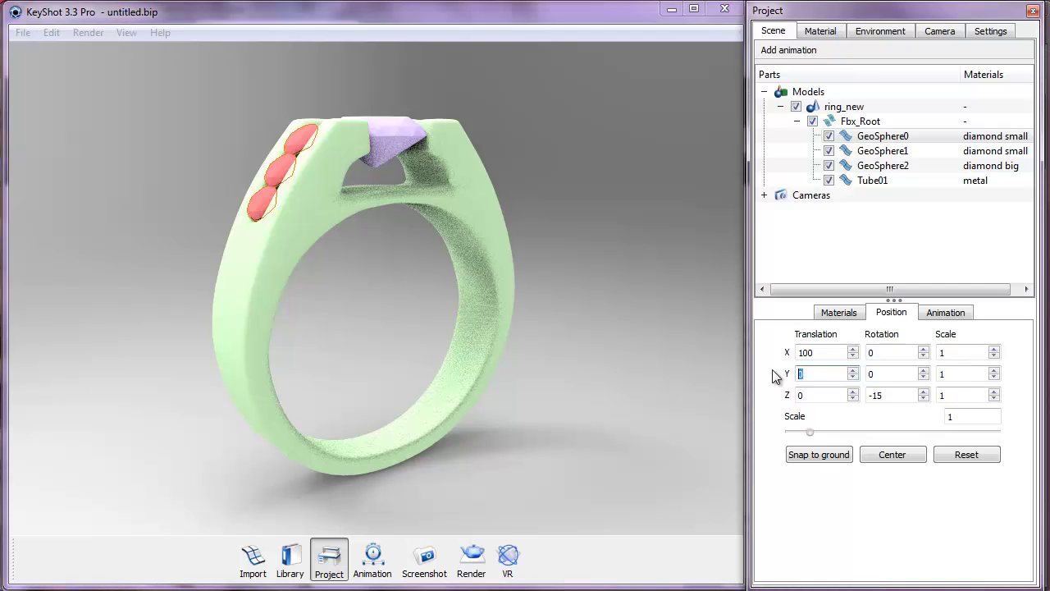
pyautogui.write('15')
pyautogui.press('Return')
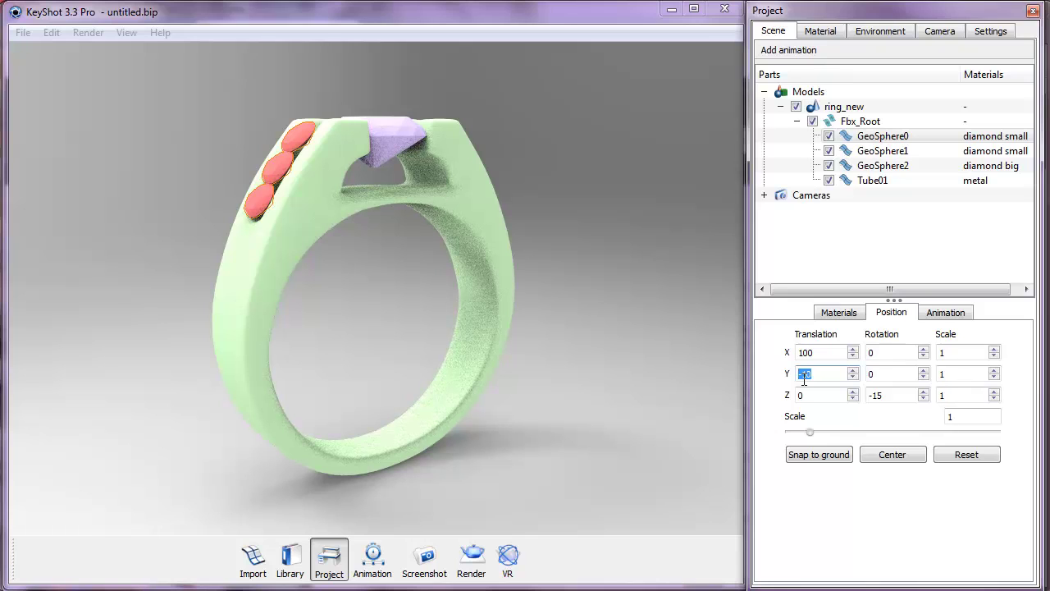
pyautogui.moveTo(551, 162); pyautogui.dragTo(364, 320)
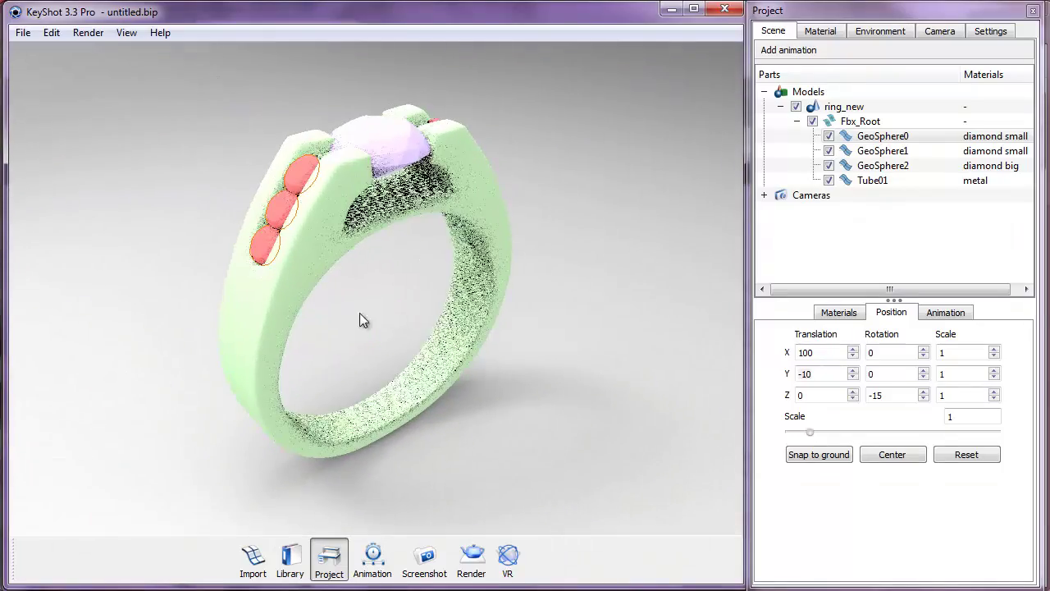
pyautogui.moveTo(435, 345); pyautogui.dragTo(384, 316)
pyautogui.scroll(-5, 378, 305)
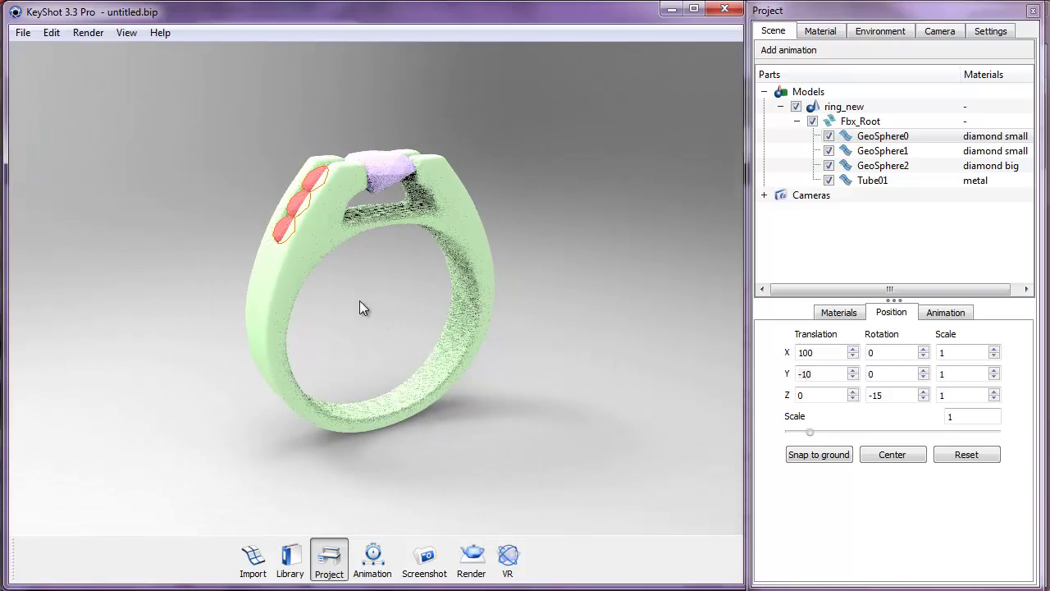
pyautogui.moveTo(361, 307); pyautogui.dragTo(408, 249)
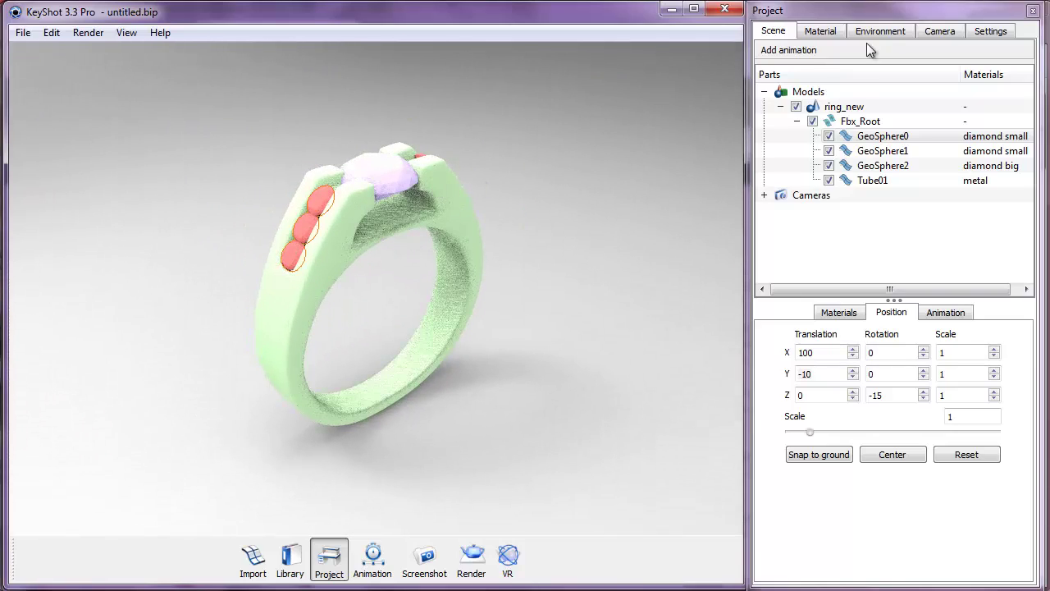
# Show the Gem Stones materials in the library and apply Diamond to the large centre stone
pyautogui.click(291, 562)
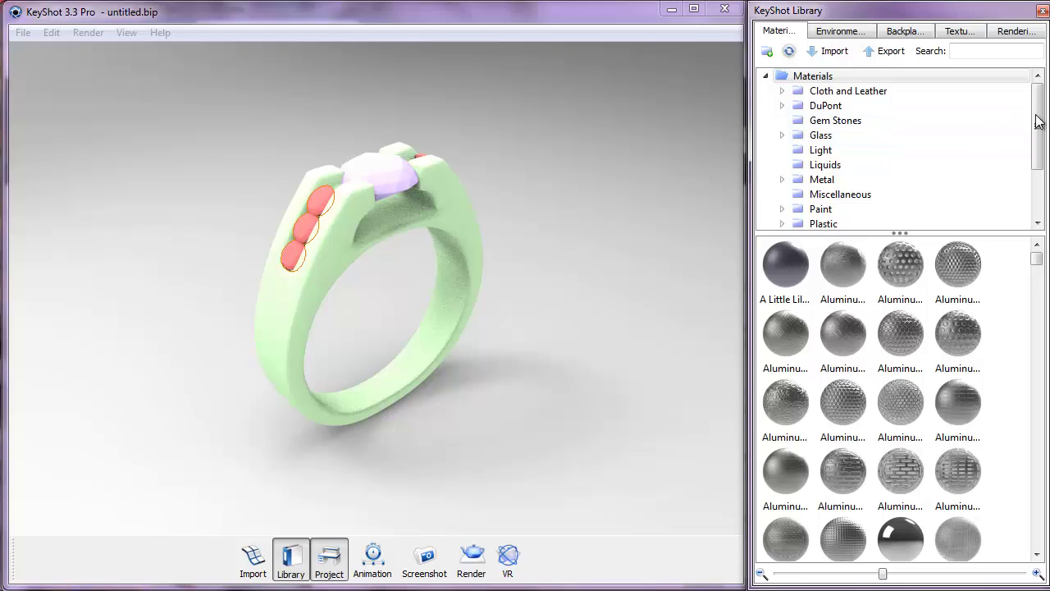
pyautogui.moveTo(1039, 117)
pyautogui.mouseDown()
pyautogui.moveTo(1040, 146)
pyautogui.moveTo(1039, 123)
pyautogui.mouseUp()
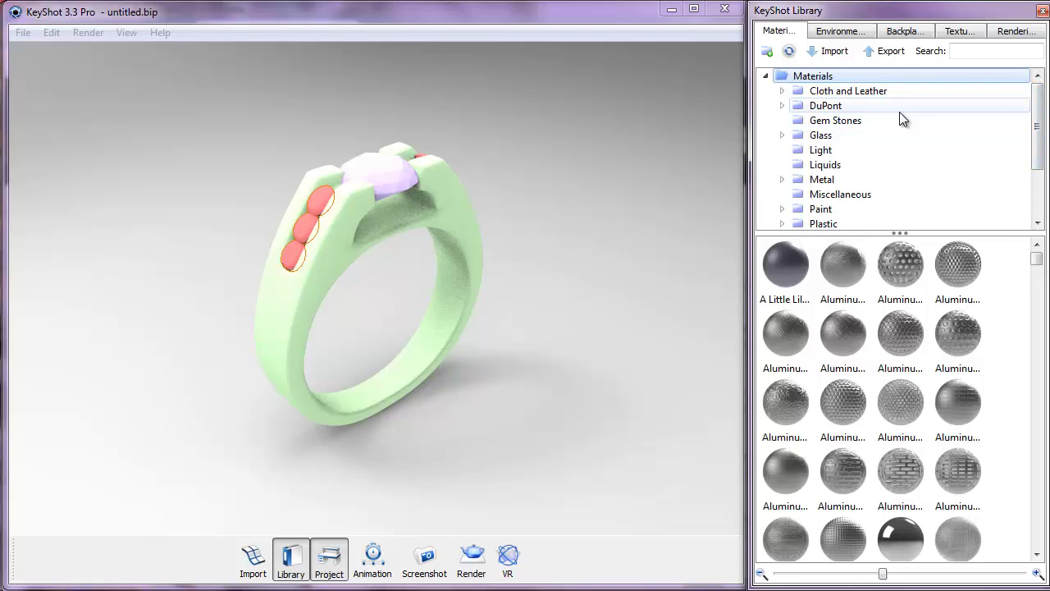
pyautogui.moveTo(1040, 117); pyautogui.dragTo(1039, 113)
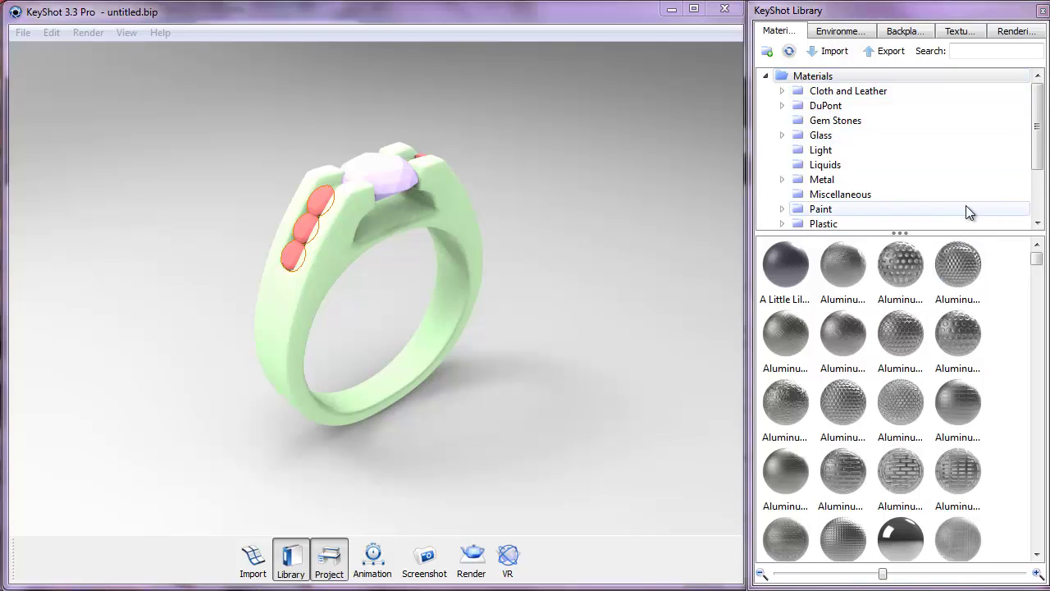
pyautogui.click(829, 121)
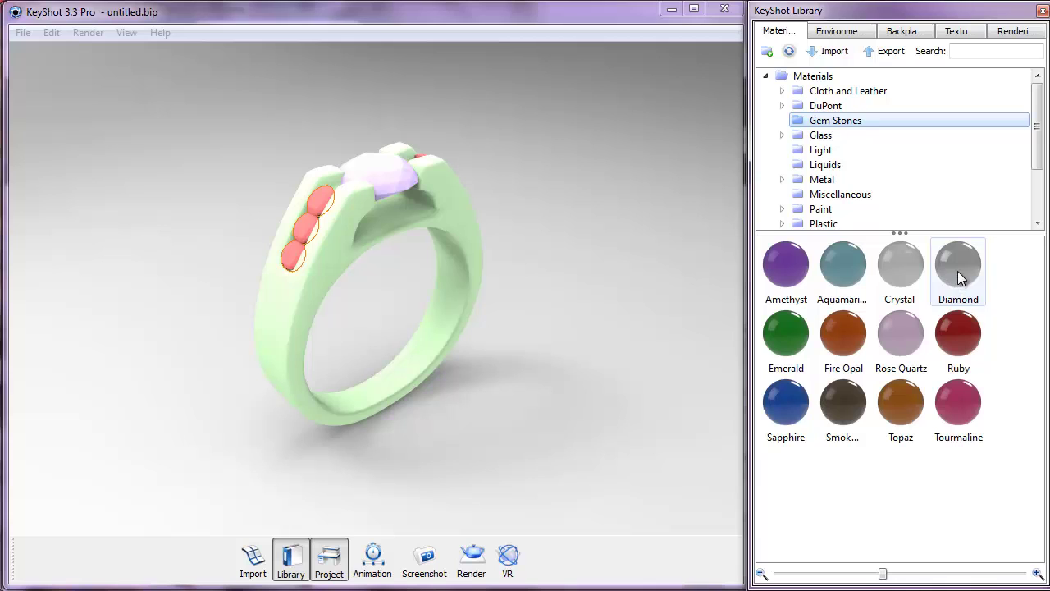
pyautogui.moveTo(956, 269); pyautogui.dragTo(397, 180)
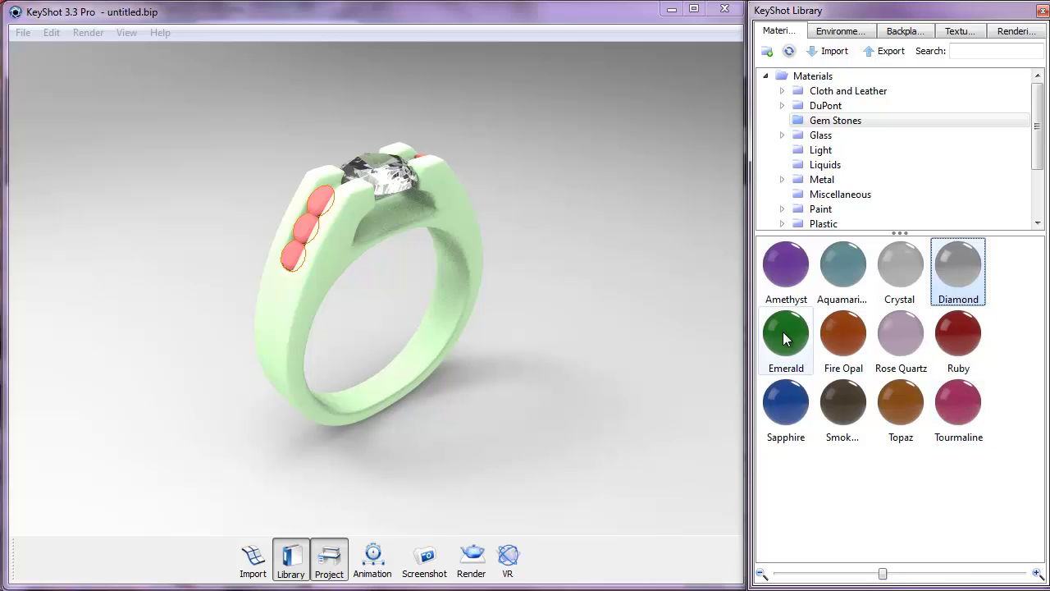
# Try the Emerald material on the large centre stone and view it up close
pyautogui.moveTo(786, 343); pyautogui.dragTo(396, 187)
pyautogui.moveTo(447, 211); pyautogui.dragTo(403, 278)
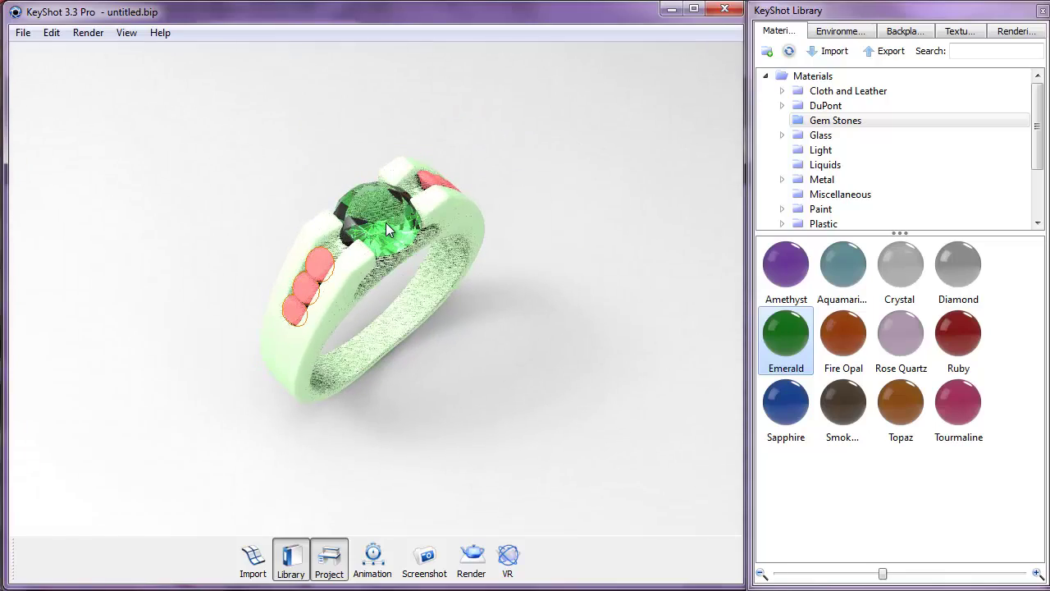
pyautogui.moveTo(386, 222); pyautogui.dragTo(459, 263)
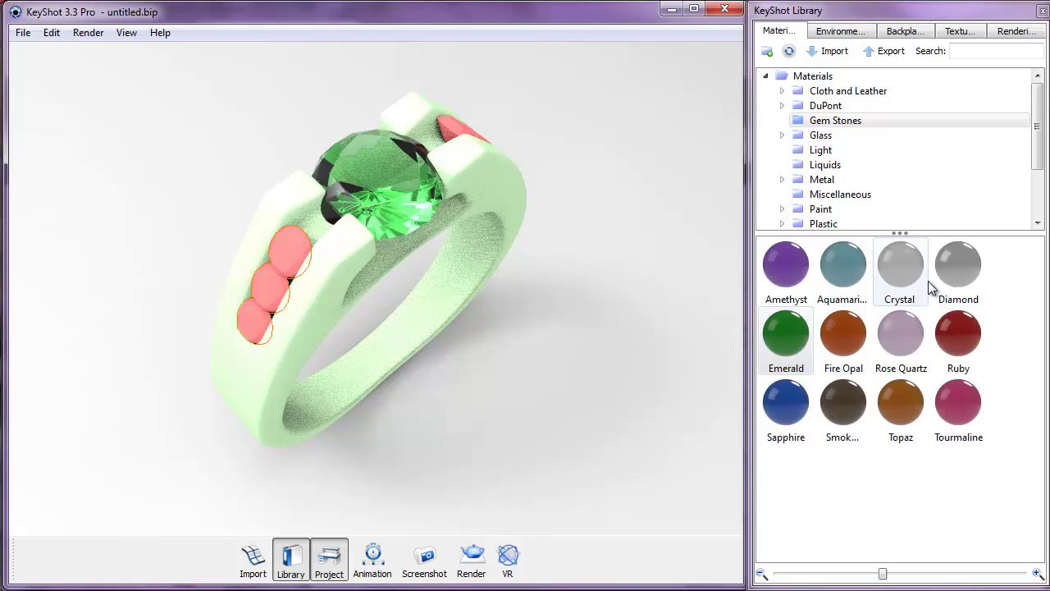
# Try the Crystal material on the large centre stone and inspect its look
pyautogui.moveTo(893, 273); pyautogui.dragTo(398, 191)
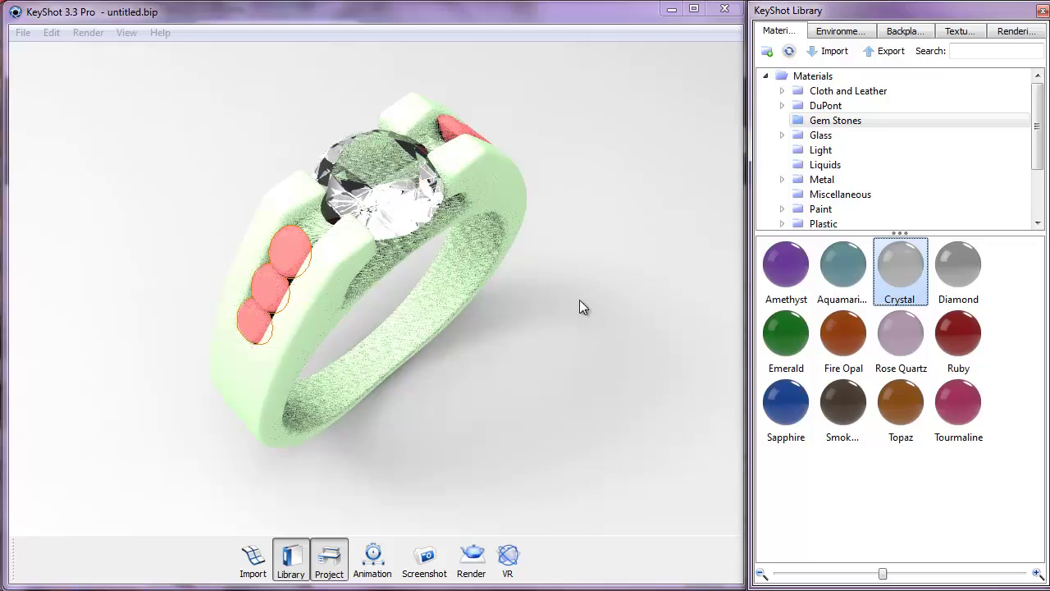
pyautogui.moveTo(582, 304); pyautogui.dragTo(460, 327)
pyautogui.moveTo(515, 344); pyautogui.dragTo(447, 326)
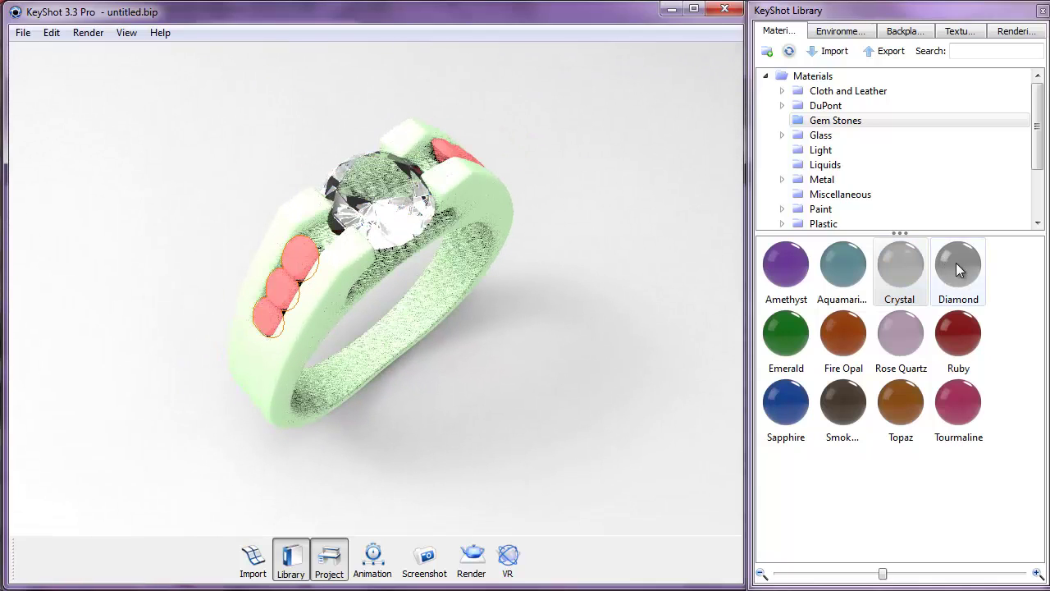
# Apply the Diamond gem material to both the large centre stone and the small red side stones
pyautogui.moveTo(958, 264); pyautogui.dragTo(382, 217)
pyautogui.moveTo(960, 273); pyautogui.dragTo(300, 266)
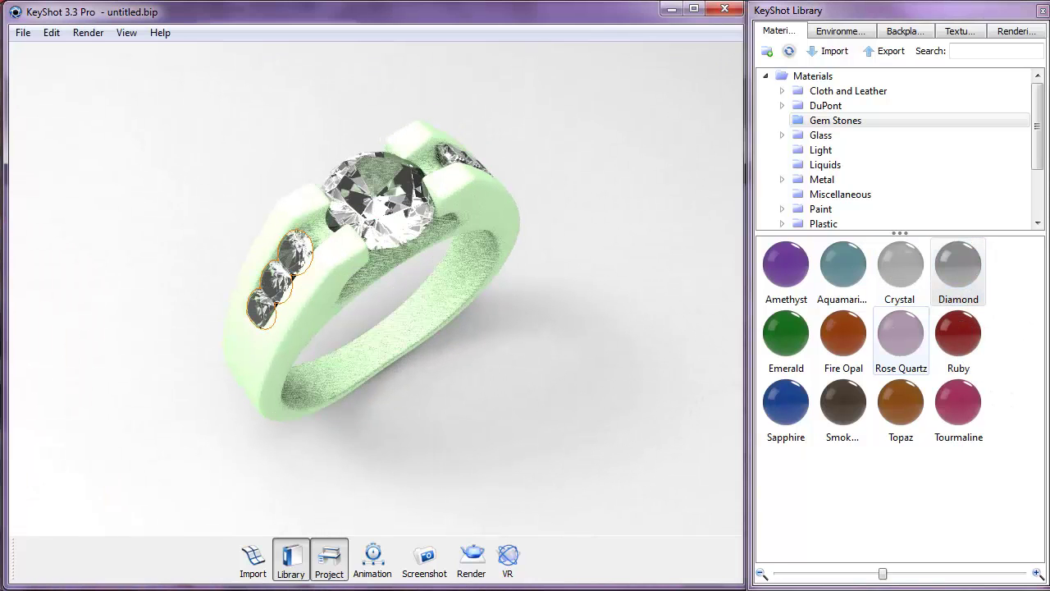
# Find the Chrome category among the Metal materials and apply its smooth, polished chrome to the ring band
pyautogui.click(824, 180)
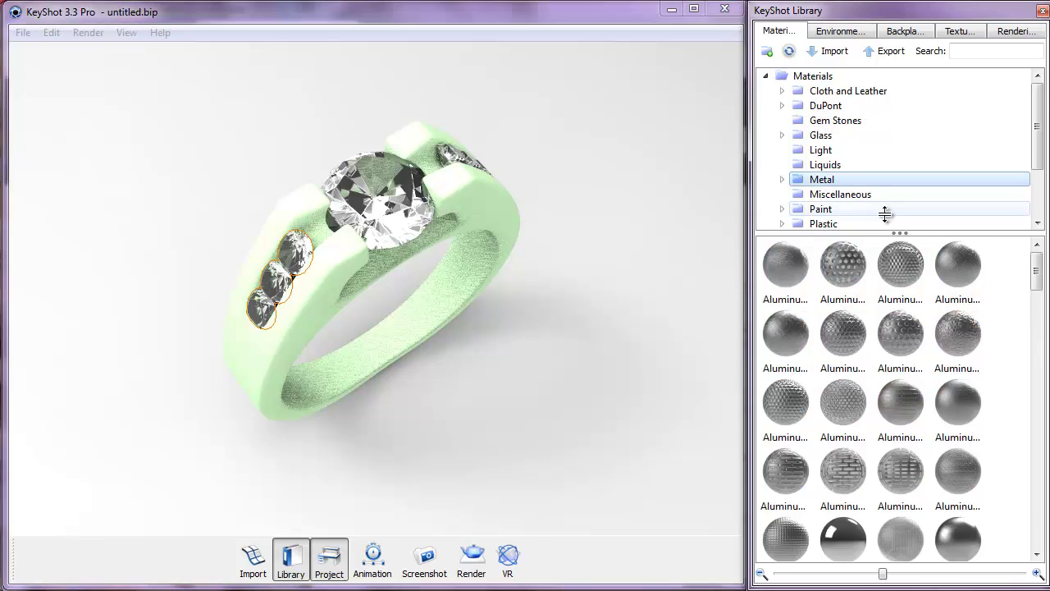
pyautogui.scroll(-5, 845, 492)
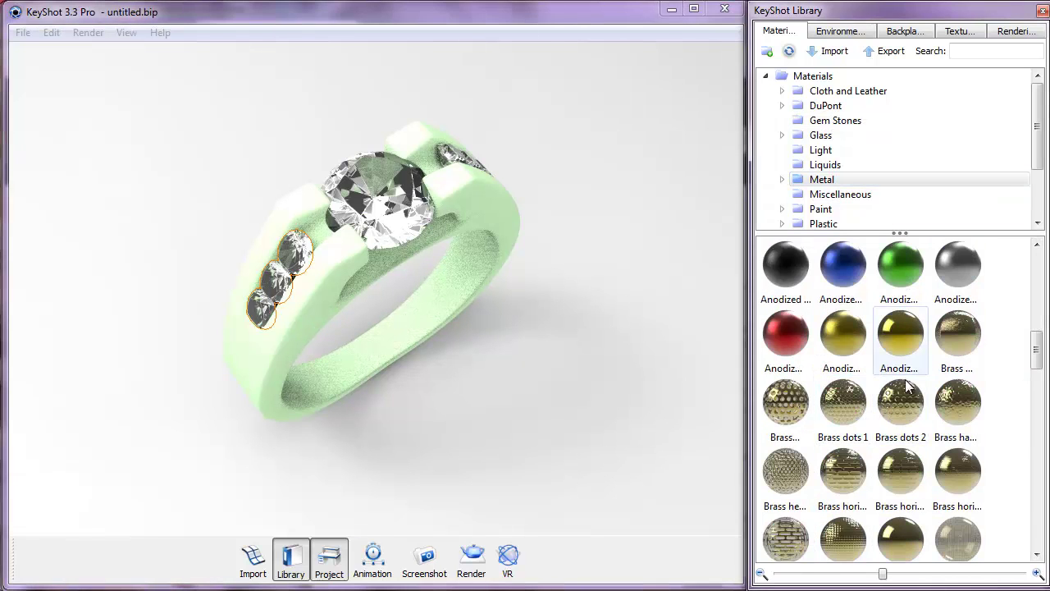
pyautogui.scroll(-3, 919, 393)
pyautogui.click(782, 179)
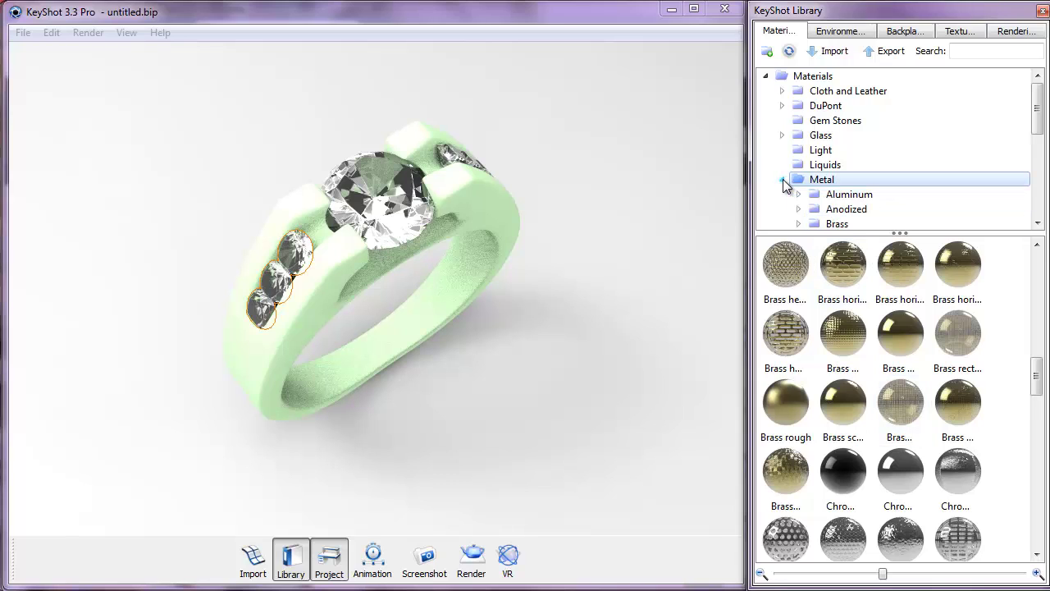
pyautogui.scroll(-1, 841, 193)
pyautogui.scroll(-2, 834, 164)
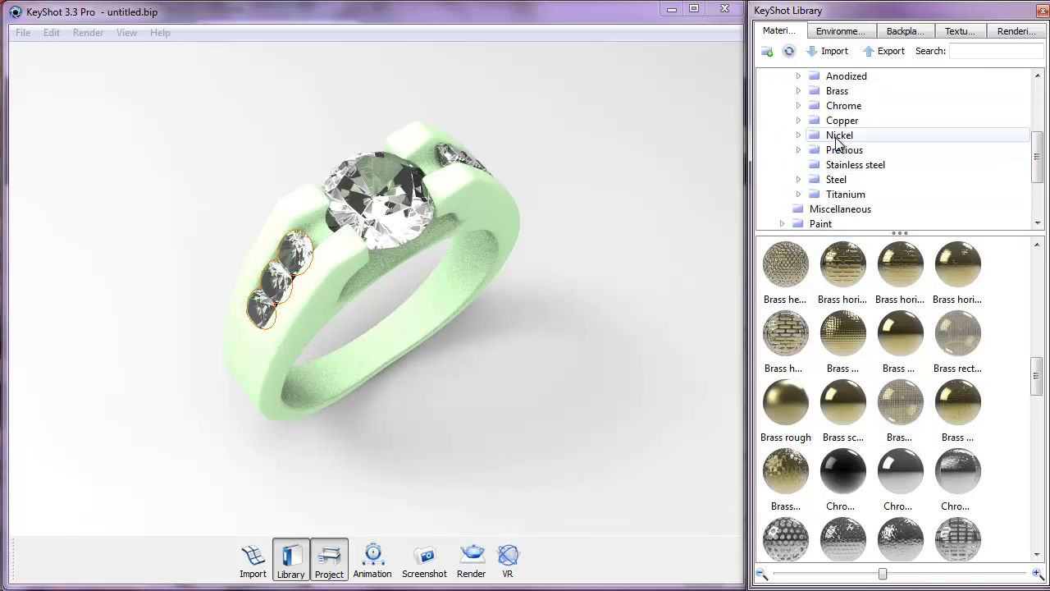
pyautogui.scroll(1, 839, 148)
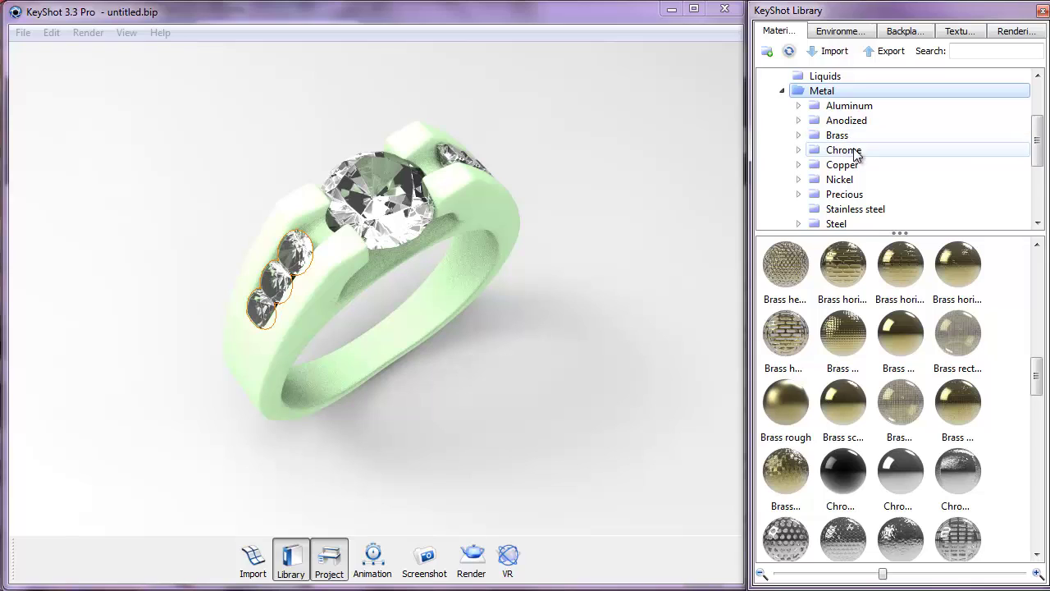
pyautogui.scroll(-1, 841, 176)
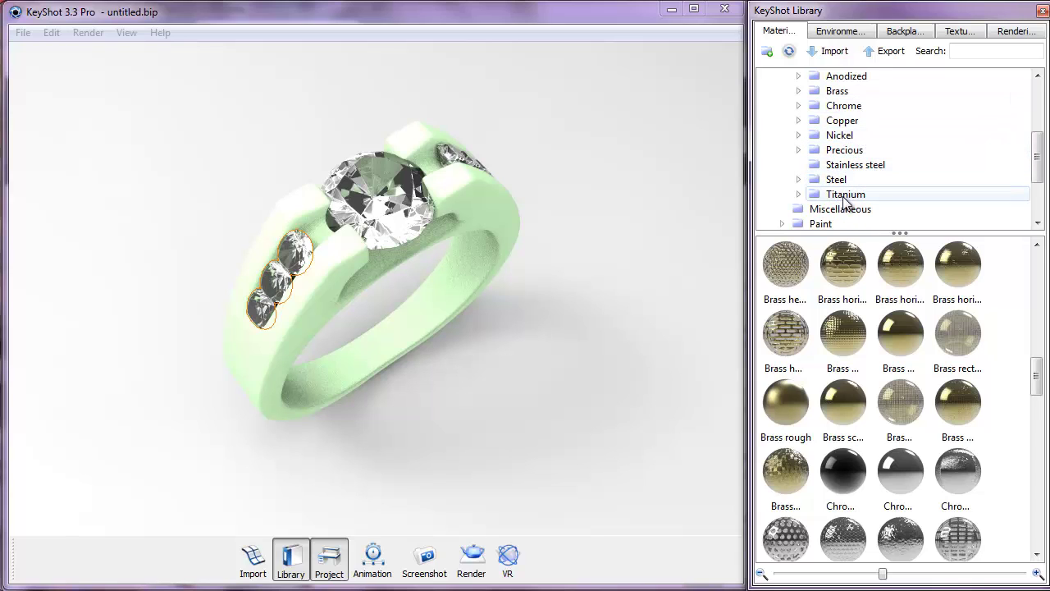
pyautogui.scroll(1, 853, 197)
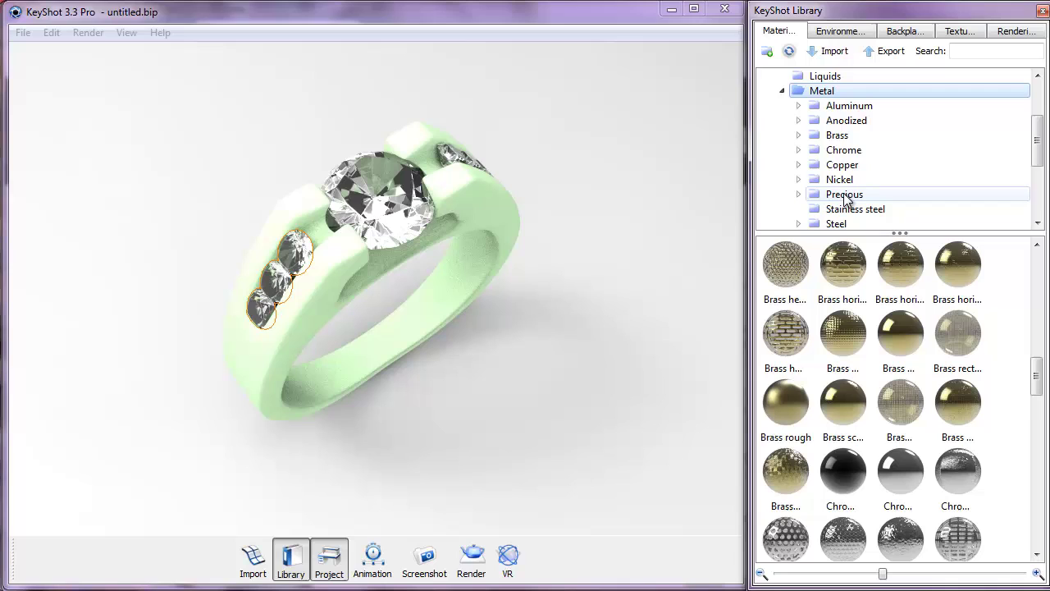
pyautogui.click(845, 151)
pyautogui.moveTo(831, 273)
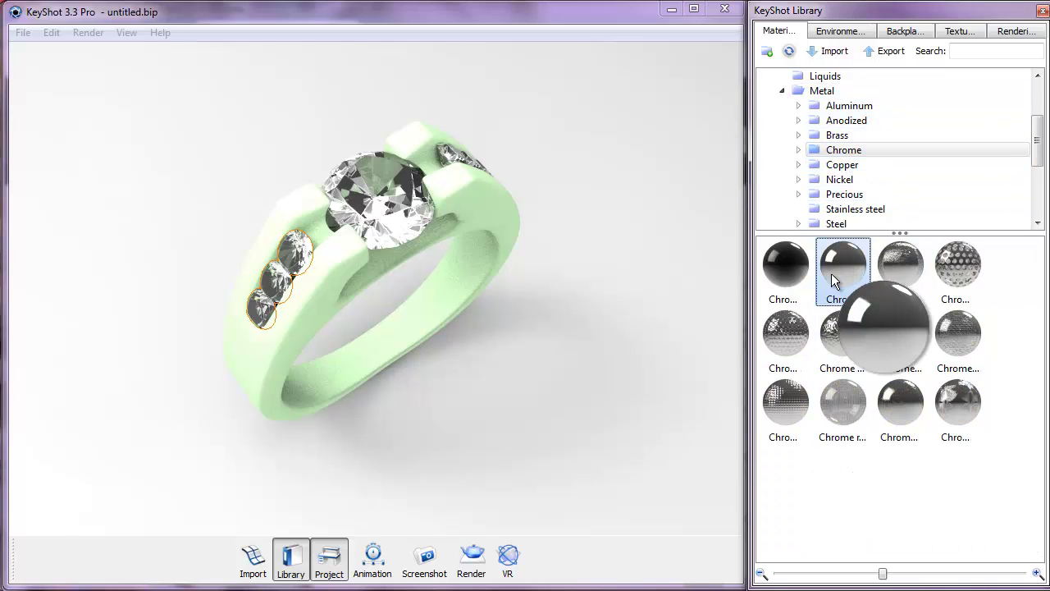
pyautogui.moveTo(831, 273); pyautogui.dragTo(484, 210)
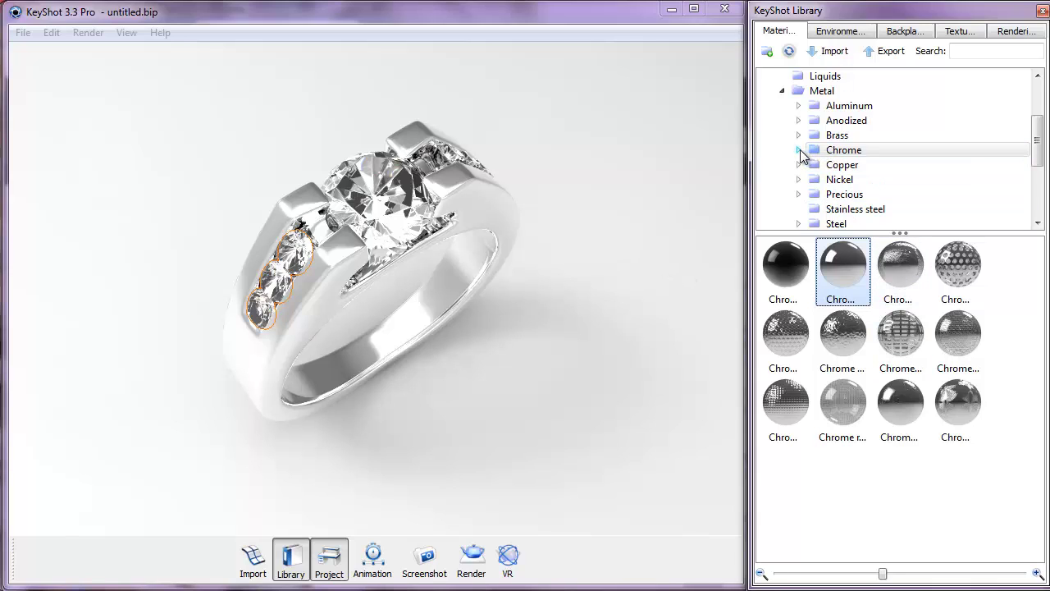
# Apply the Gold 18k material from the Precious metals to the ring band
pyautogui.click(823, 91)
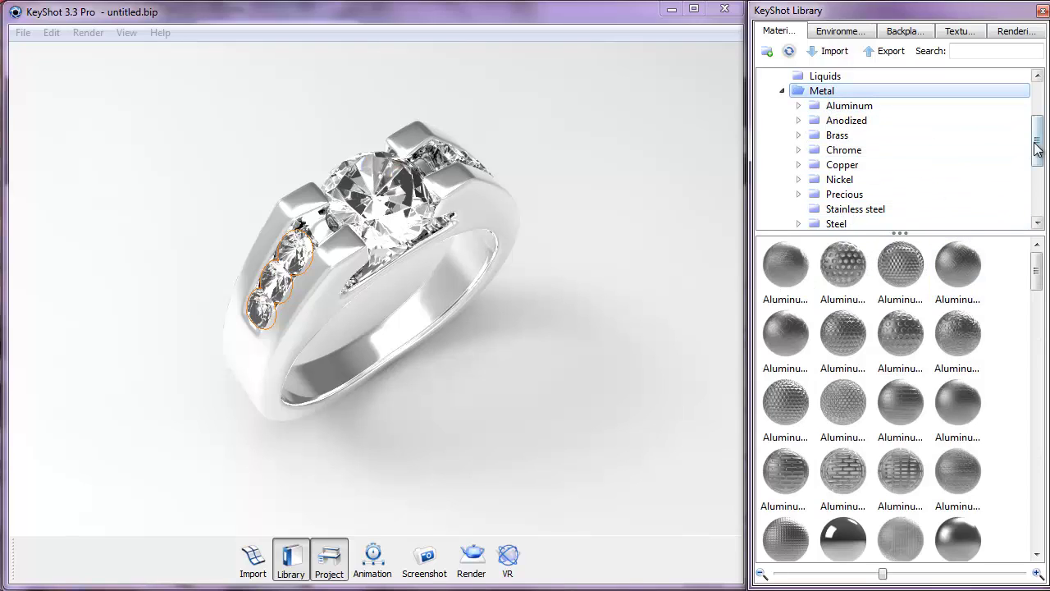
pyautogui.moveTo(1037, 149); pyautogui.dragTo(1037, 167)
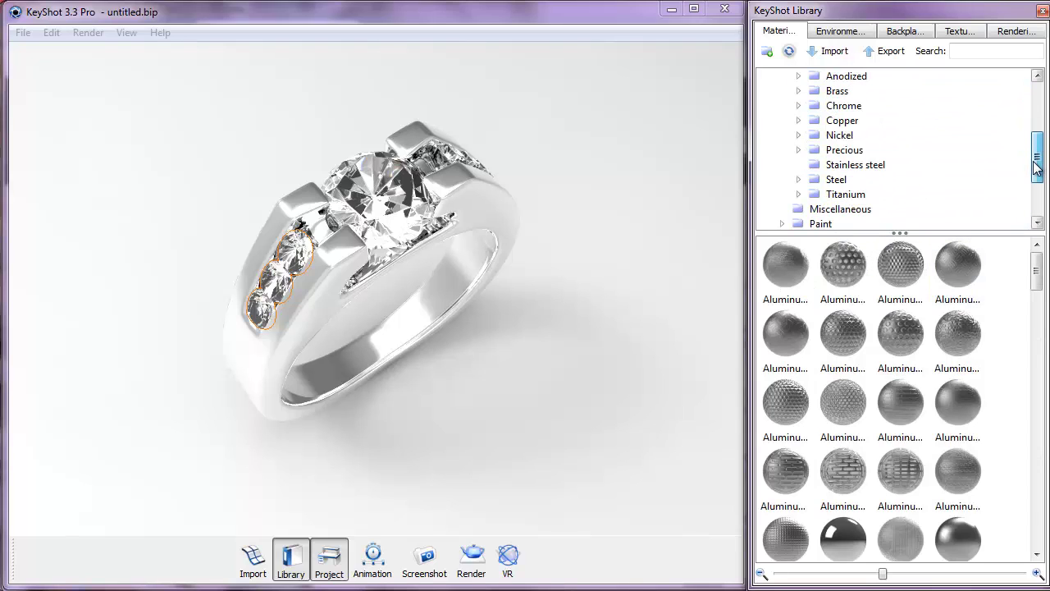
pyautogui.click(845, 150)
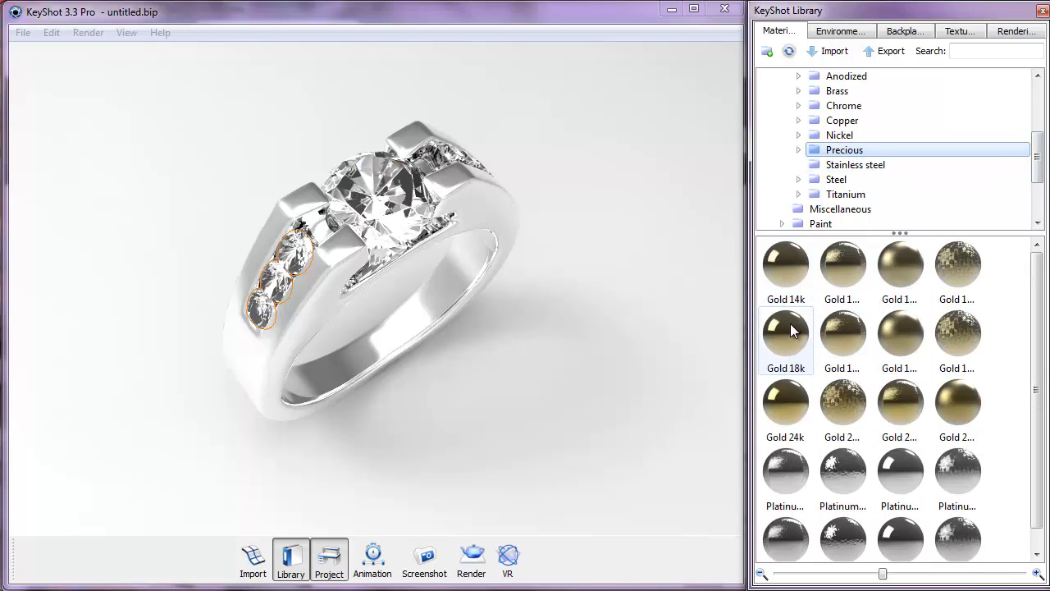
pyautogui.moveTo(790, 323); pyautogui.dragTo(470, 181)
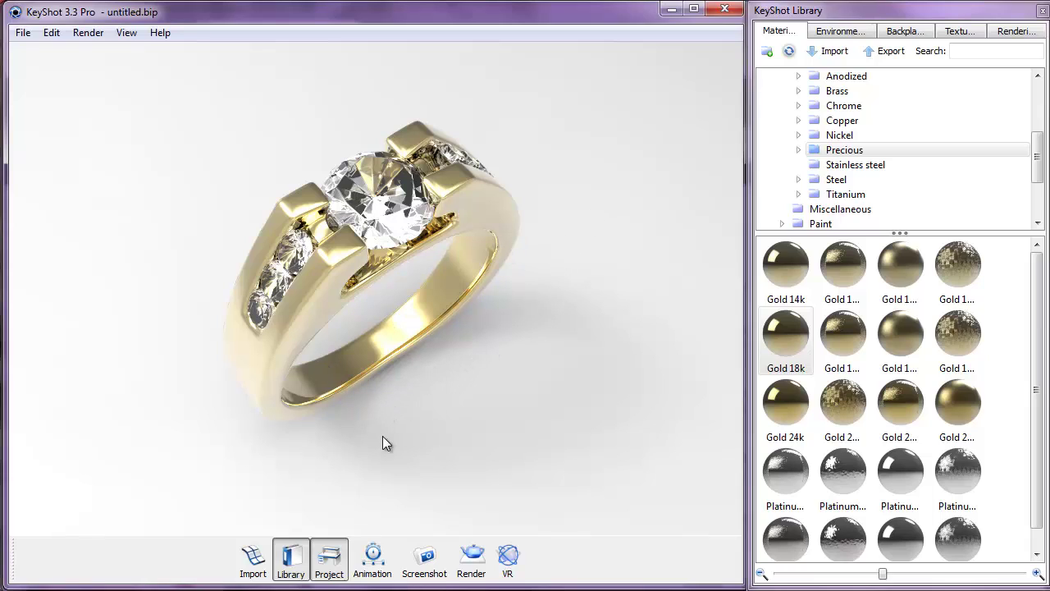
# Examine the gold ring from several angles and inspect the lighting environment sphere surrounding it
pyautogui.moveTo(297, 436); pyautogui.dragTo(578, 268)
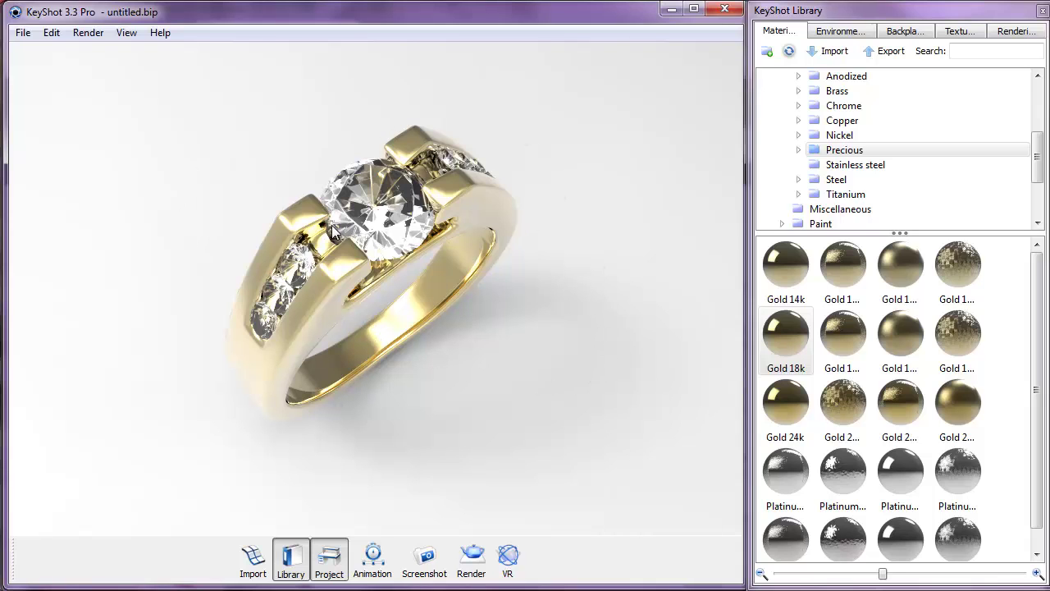
pyautogui.moveTo(434, 411); pyautogui.dragTo(416, 321)
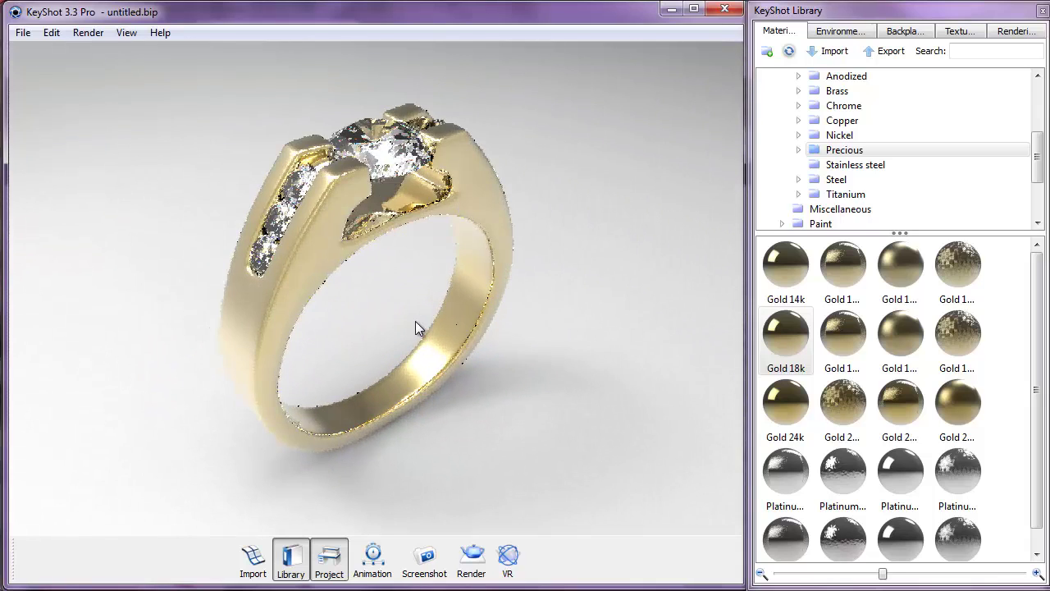
pyautogui.scroll(3, 415, 322)
pyautogui.scroll(-3, 416, 322)
pyautogui.scroll(-10, 415, 321)
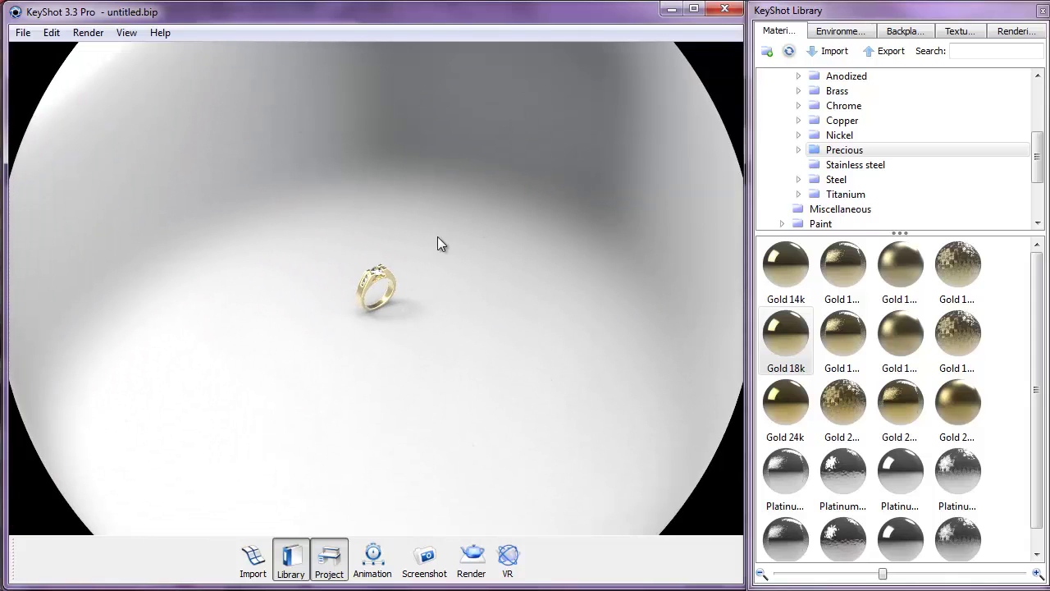
pyautogui.scroll(-8, 401, 298)
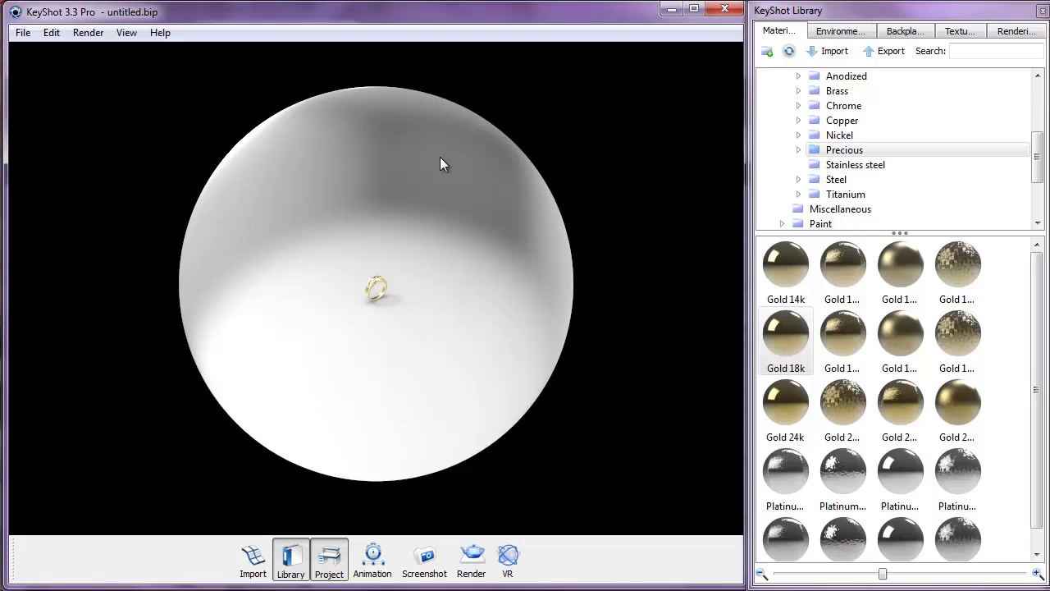
pyautogui.moveTo(461, 350)
pyautogui.mouseDown()
pyautogui.moveTo(316, 337)
pyautogui.moveTo(276, 261)
pyautogui.moveTo(296, 197)
pyautogui.mouseUp()
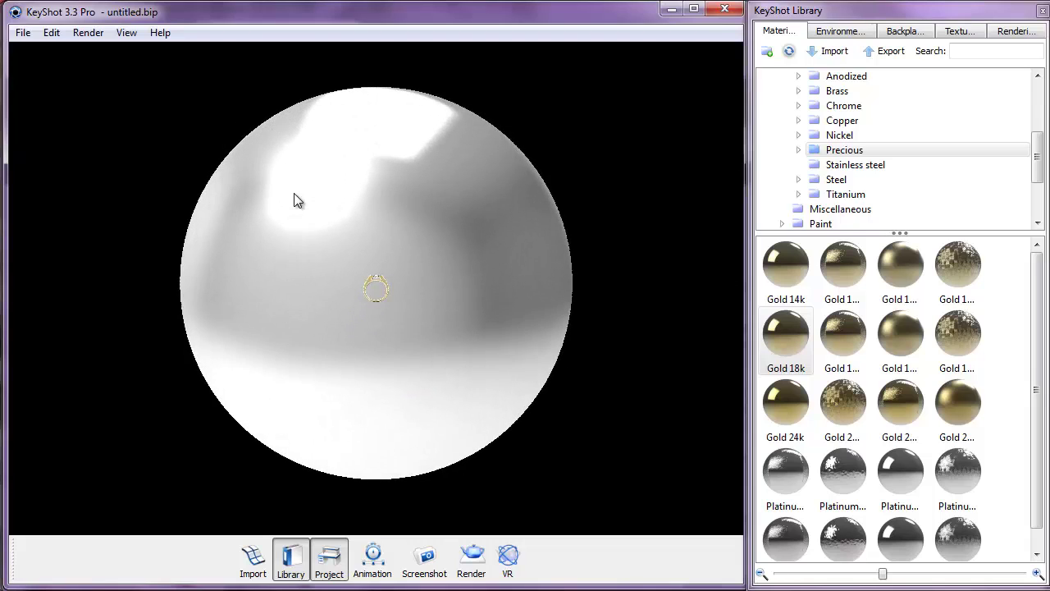
pyautogui.moveTo(365, 292)
pyautogui.mouseDown()
pyautogui.moveTo(387, 383)
pyautogui.moveTo(443, 462)
pyautogui.mouseUp()
pyautogui.scroll(10, 376, 296)
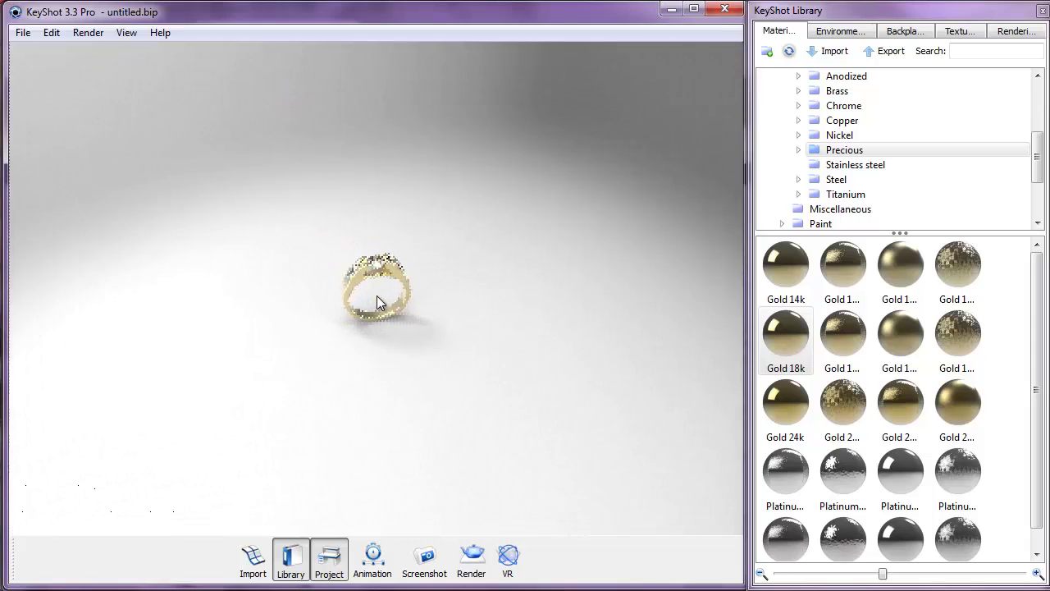
pyautogui.scroll(10, 382, 276)
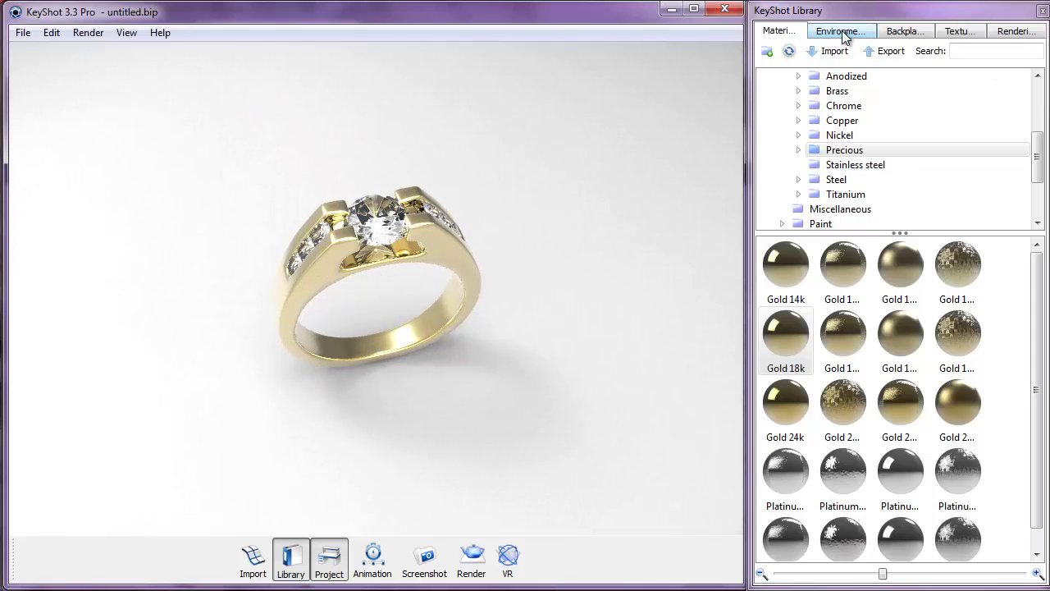
# Browse the library's Interior environments and bring up the Studio environments
pyautogui.click(287, 565)
pyautogui.click(285, 561)
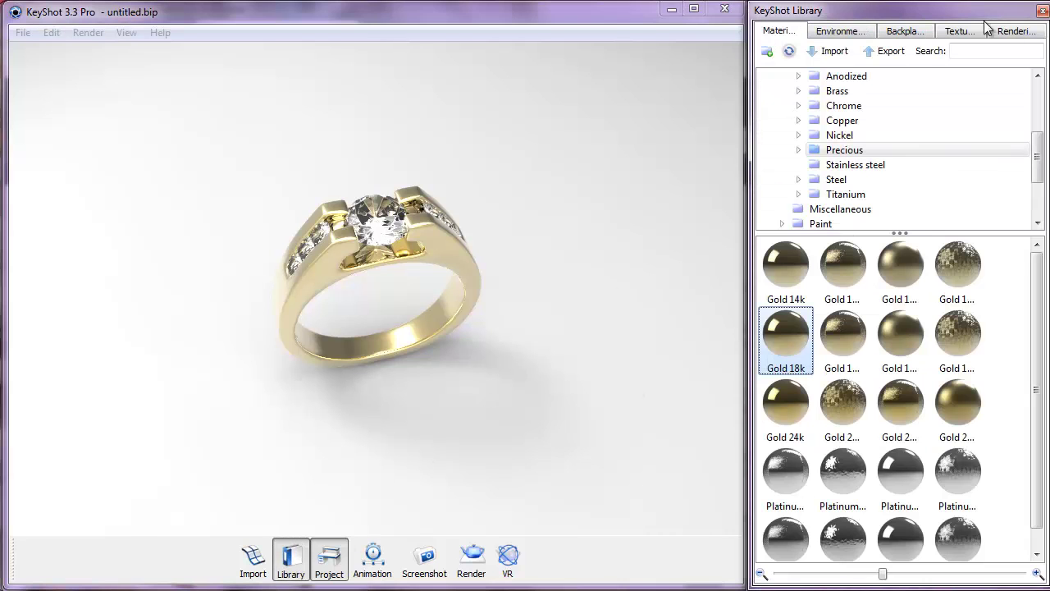
pyautogui.click(845, 33)
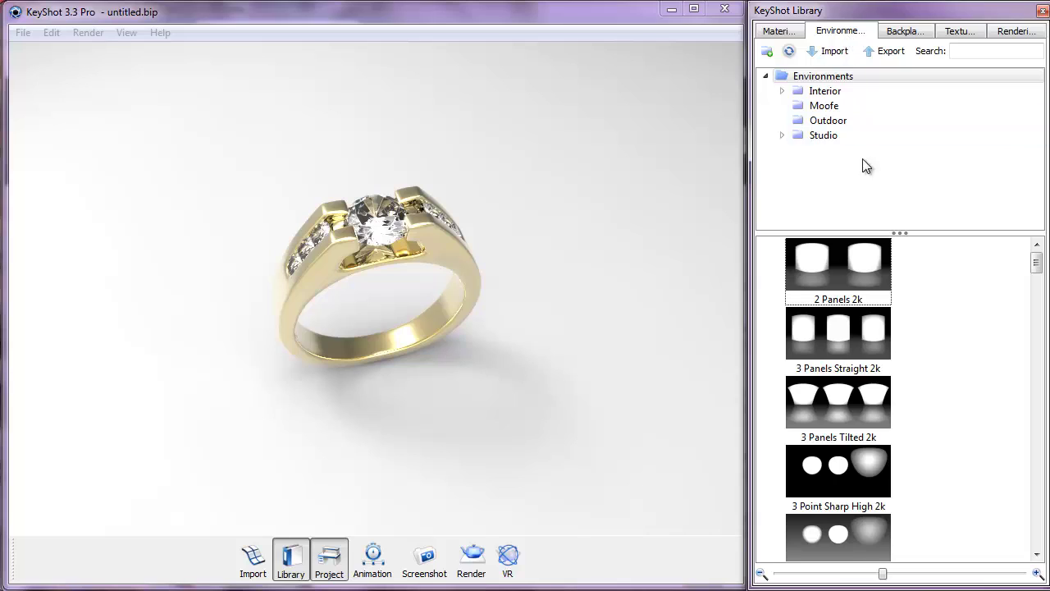
pyautogui.click(824, 92)
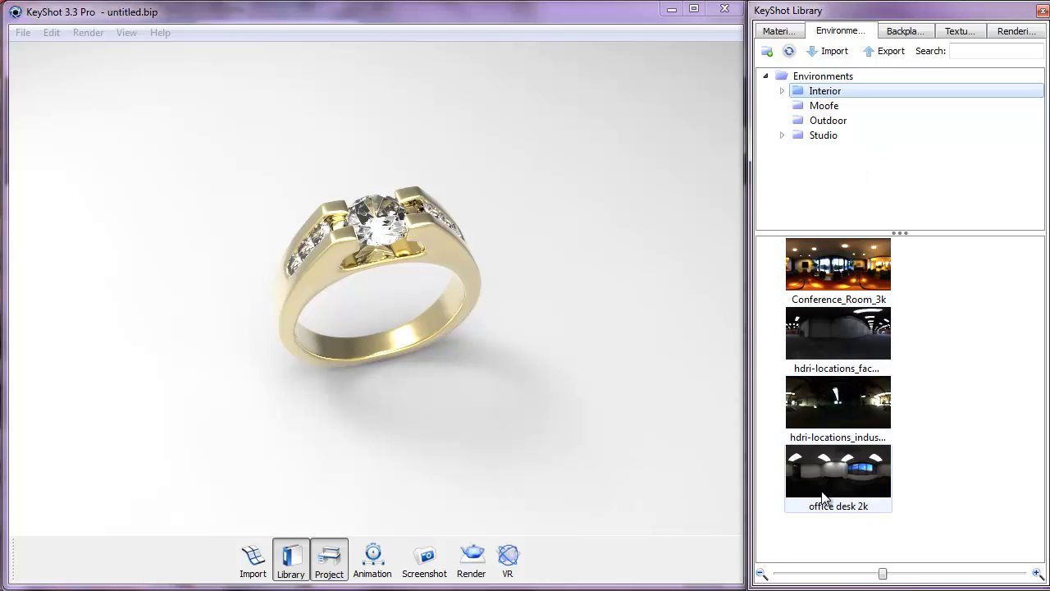
pyautogui.click(820, 136)
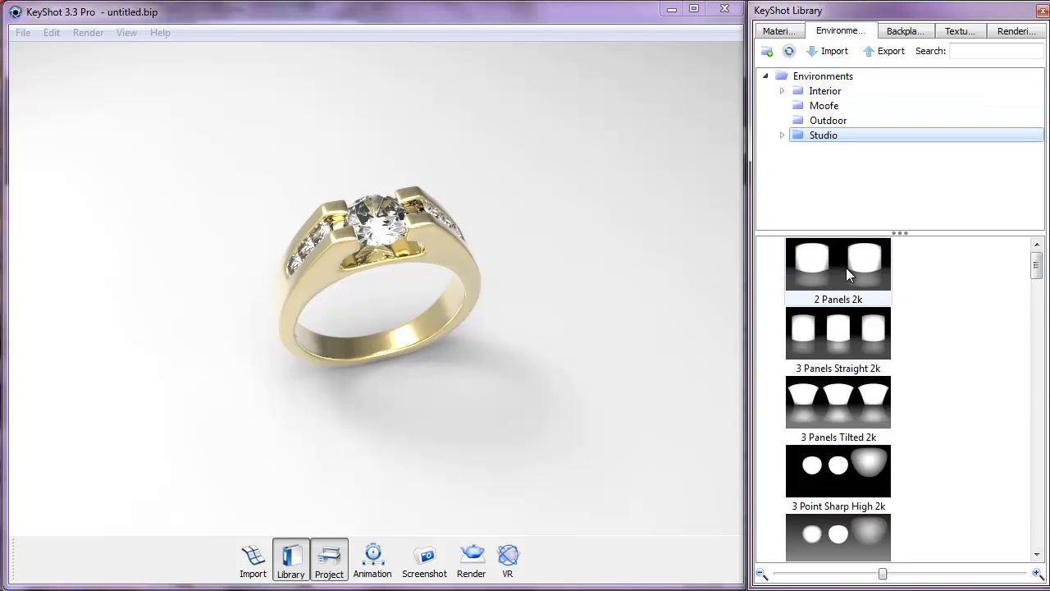
# Try the 2 Panels 2k studio environment on the ring and check its reflections up close
pyautogui.moveTo(869, 270); pyautogui.dragTo(519, 153)
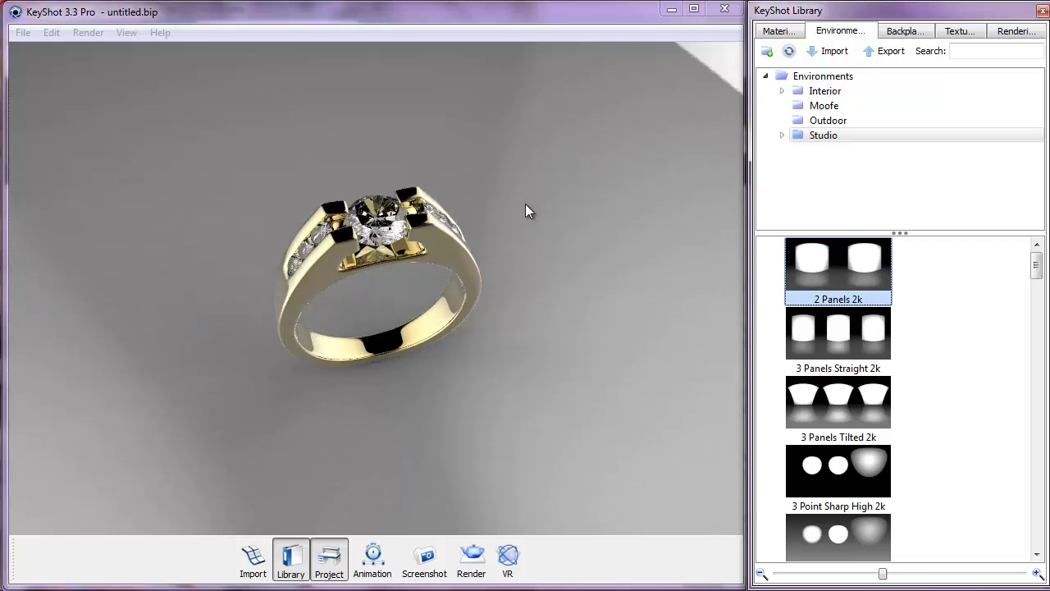
pyautogui.moveTo(495, 336); pyautogui.dragTo(548, 386)
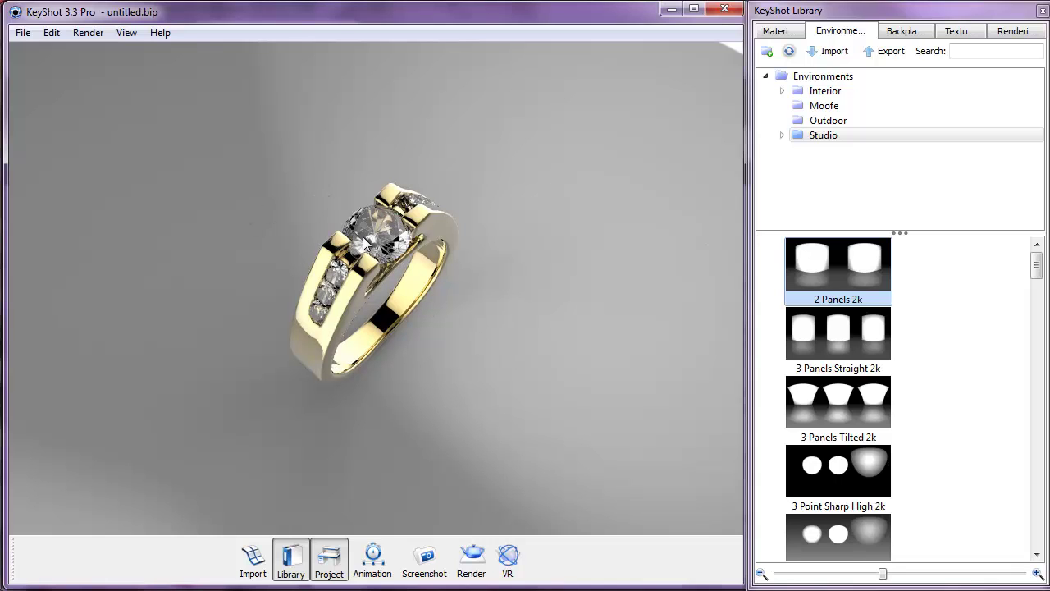
pyautogui.scroll(5, 383, 255)
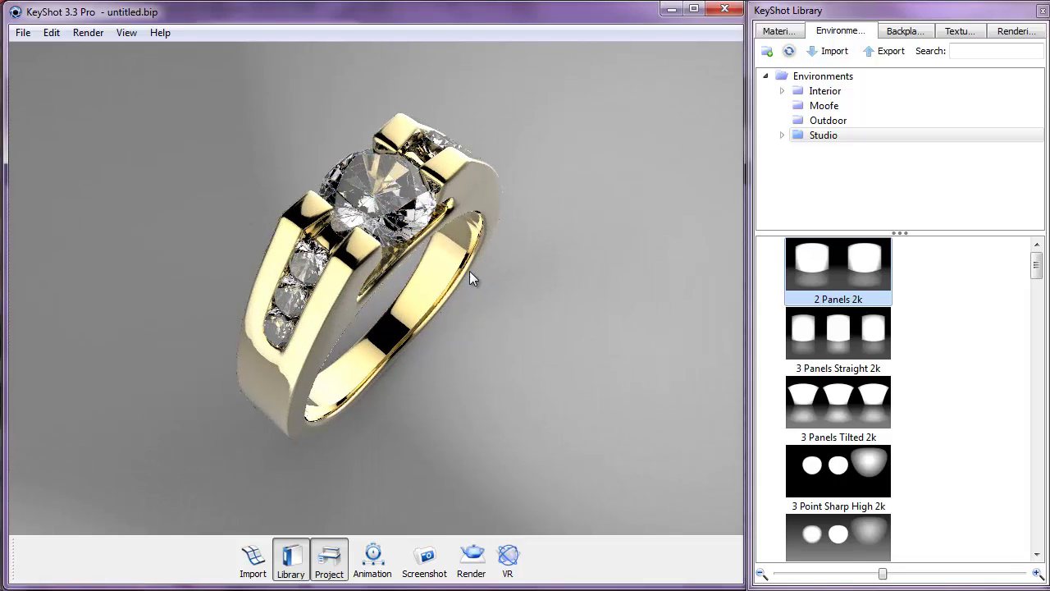
# Compare the 3 Panels Straight 2k and 3 Point Soft Low 2k environments on the ring, keeping 3 Panels Straight 2k
pyautogui.moveTo(849, 345); pyautogui.dragTo(487, 138)
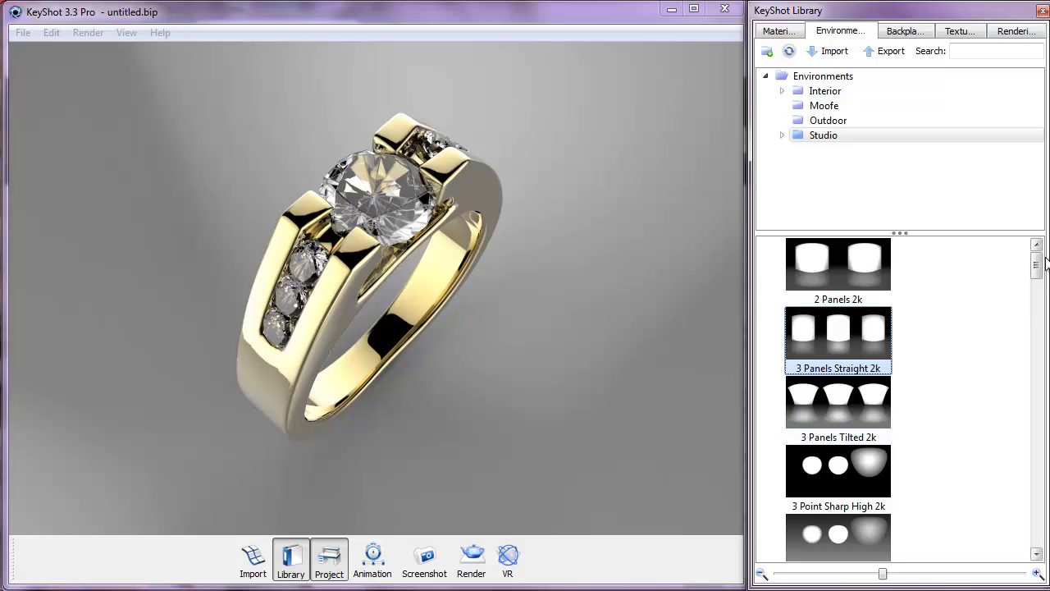
pyautogui.moveTo(1040, 265); pyautogui.dragTo(1037, 303)
pyautogui.moveTo(847, 363); pyautogui.dragTo(592, 171)
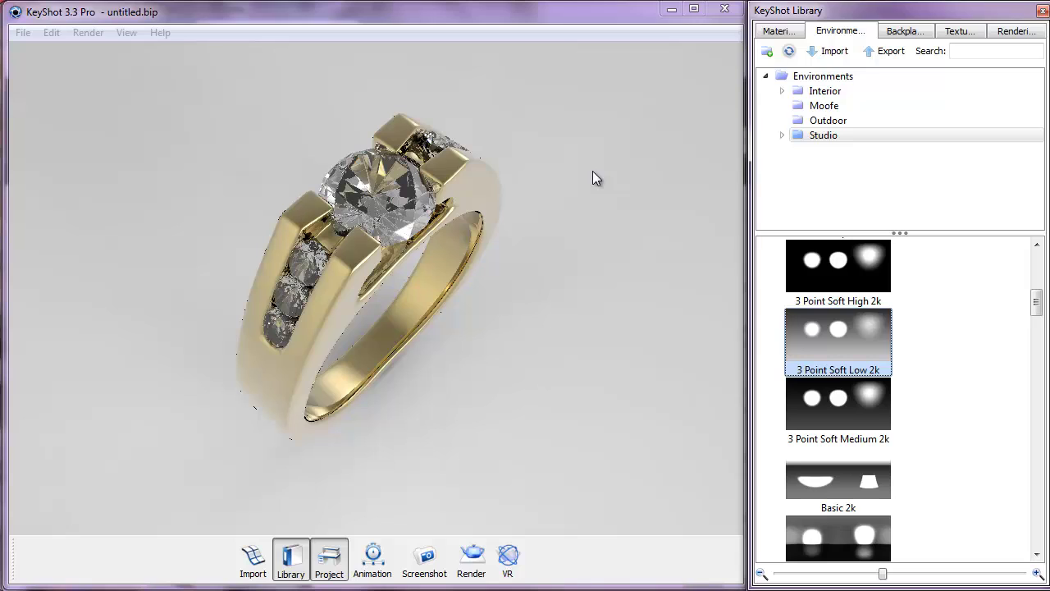
pyautogui.moveTo(1040, 304); pyautogui.dragTo(1038, 261)
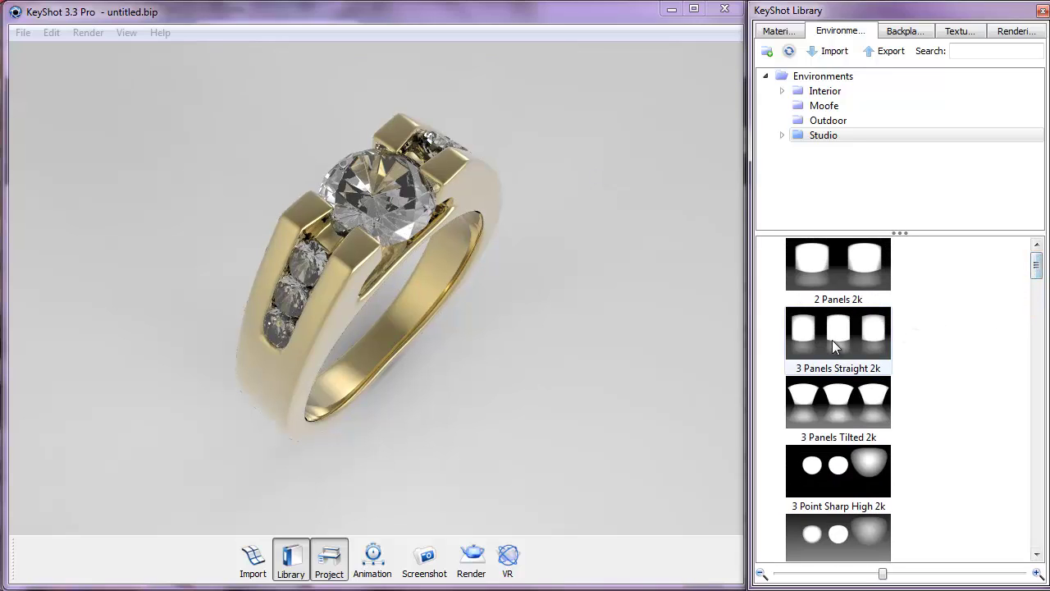
pyautogui.moveTo(831, 340); pyautogui.dragTo(539, 119)
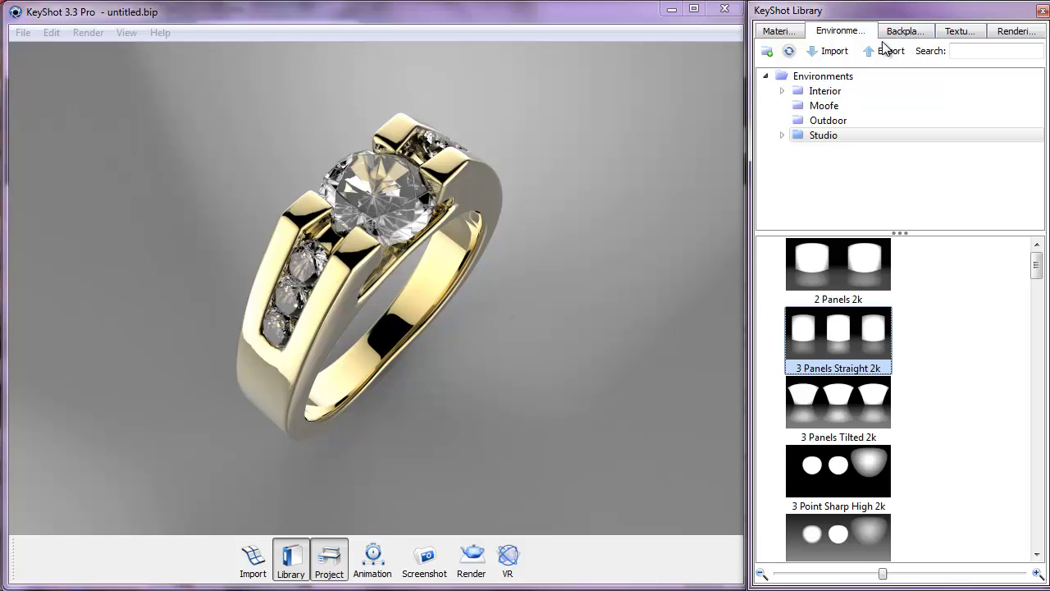
# Set the rotation of the 3 Panels Straight 2k lighting environment to 13
pyautogui.click(51, 33)
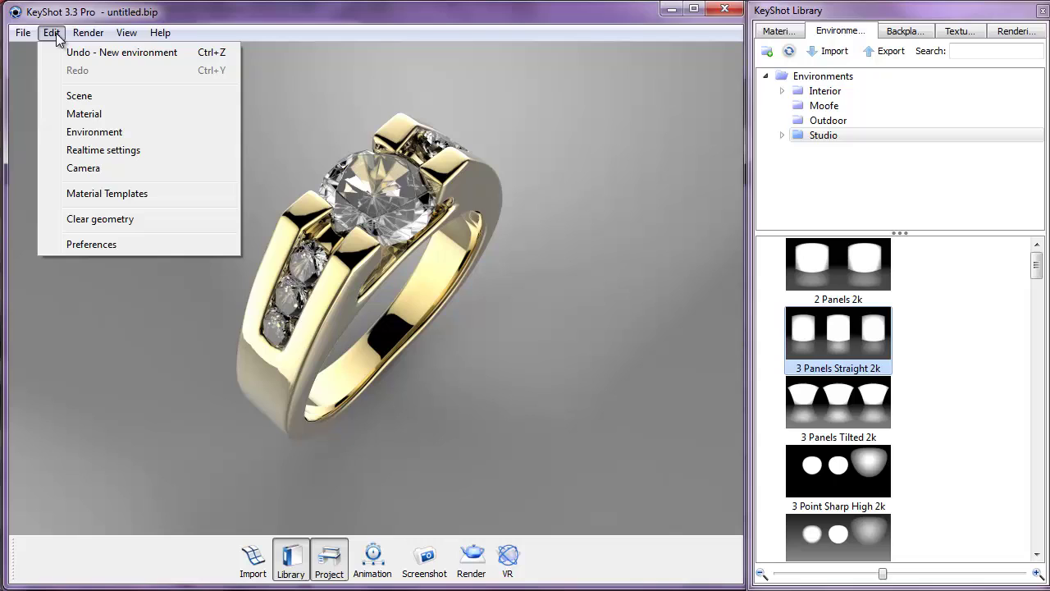
pyautogui.click(91, 132)
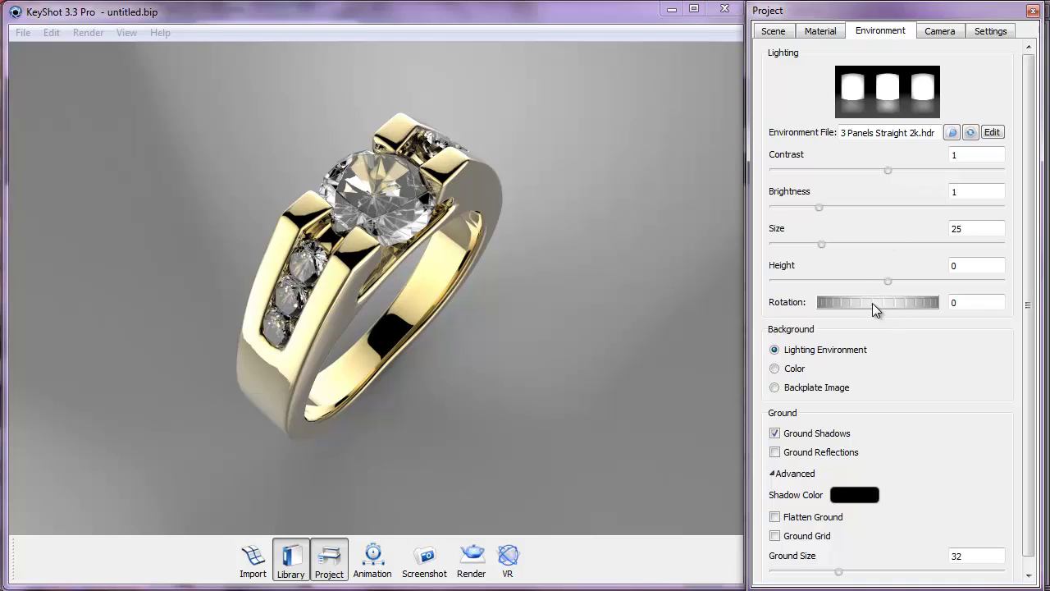
pyautogui.moveTo(872, 303)
pyautogui.mouseDown()
pyautogui.moveTo(932, 302)
pyautogui.moveTo(877, 302)
pyautogui.mouseUp()
pyautogui.moveTo(894, 305); pyautogui.dragTo(888, 302)
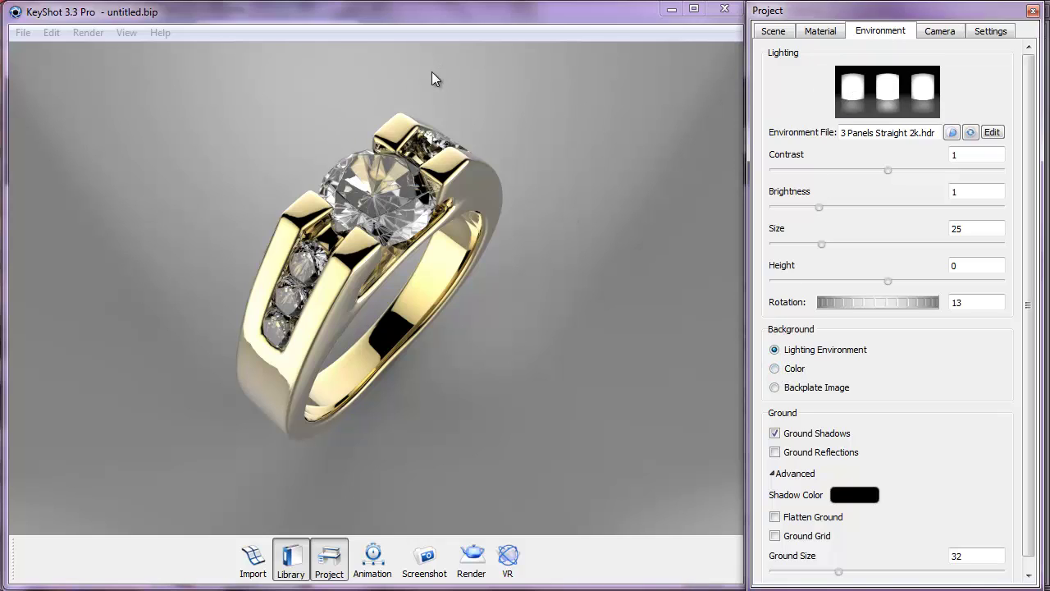
# Try a solid background colour in very dark grey, RGB 28, 27, 27
pyautogui.click(776, 369)
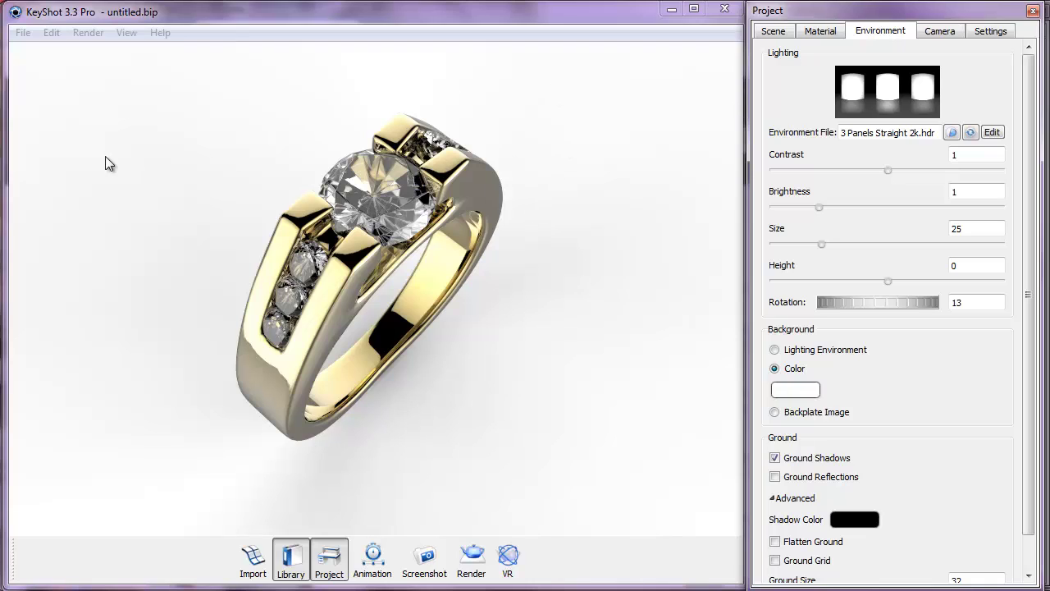
pyautogui.click(794, 391)
pyautogui.moveTo(835, 243); pyautogui.dragTo(815, 265)
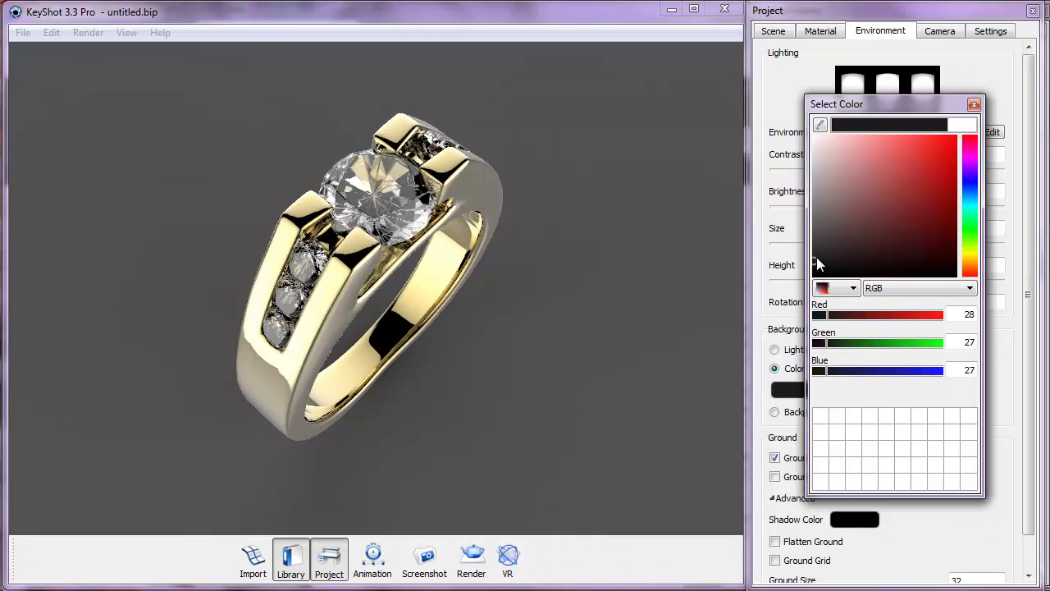
pyautogui.click(973, 105)
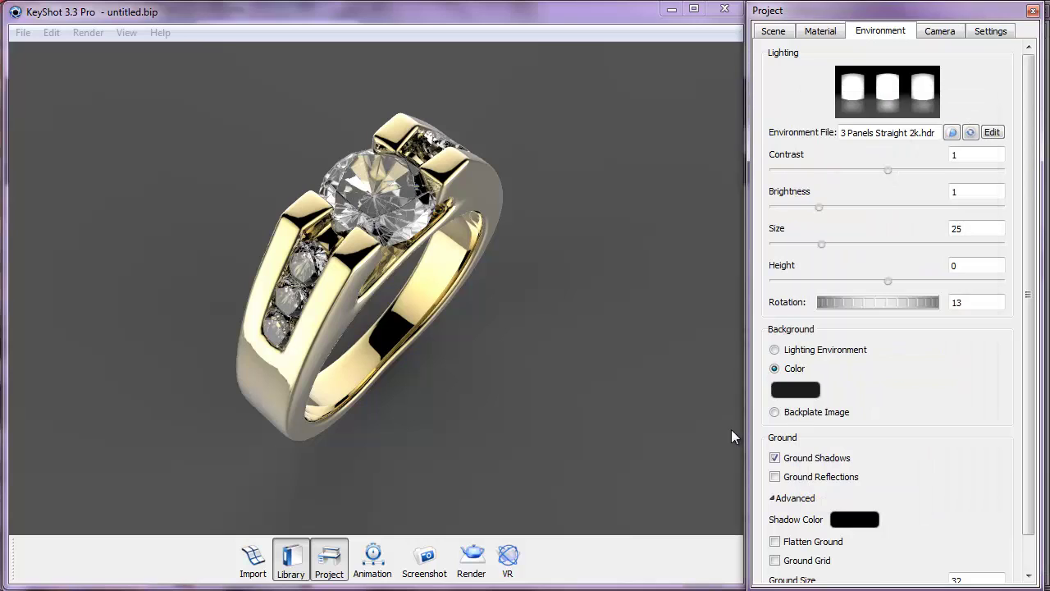
# Use the bg image as the background backplate and reframe the ring smaller and more upright against it
pyautogui.click(775, 412)
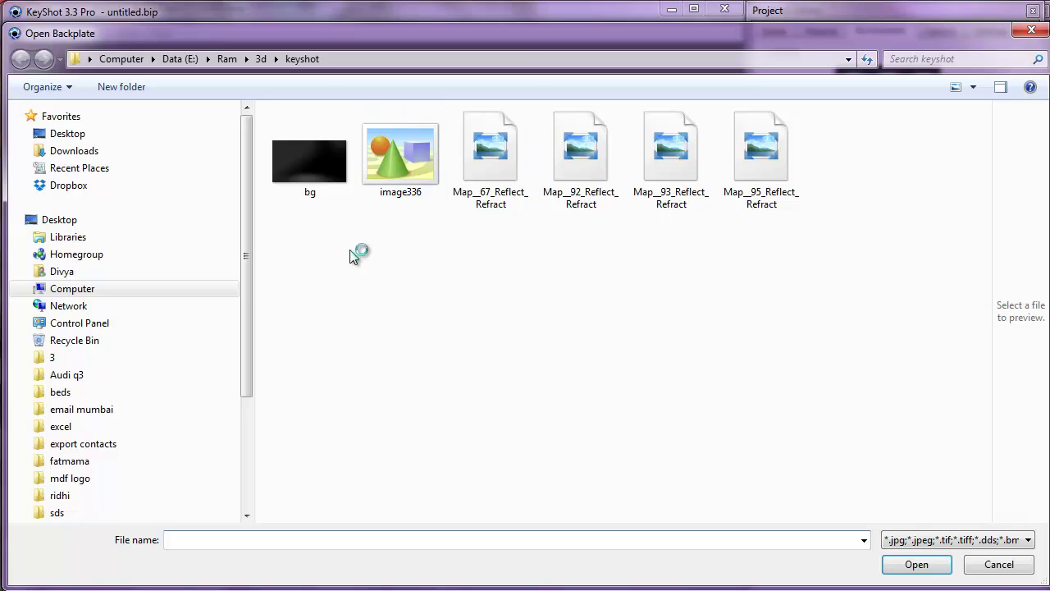
pyautogui.click(312, 161)
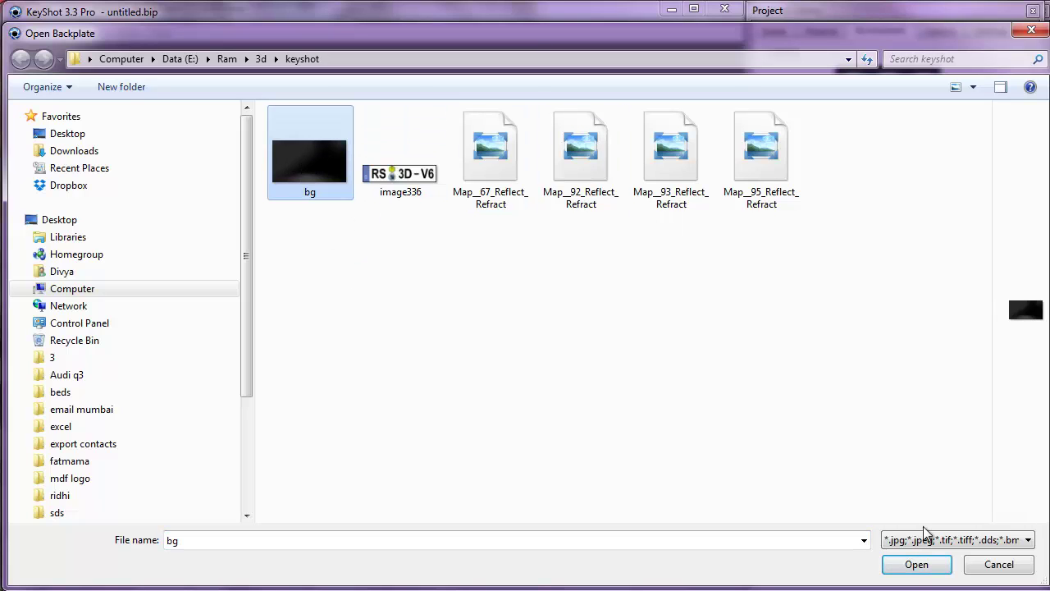
pyautogui.click(915, 566)
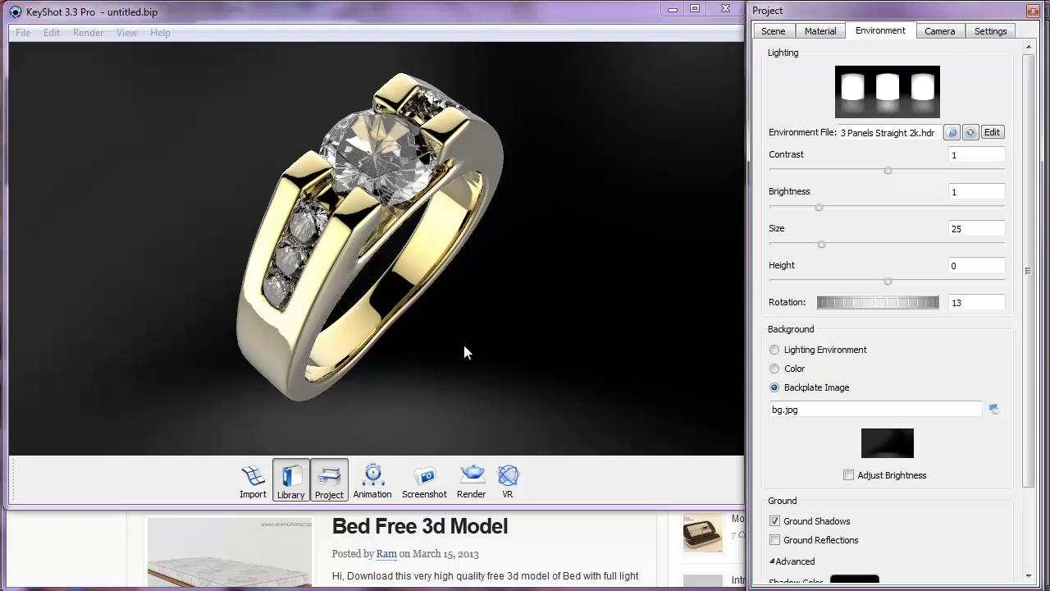
pyautogui.moveTo(462, 342); pyautogui.dragTo(404, 199)
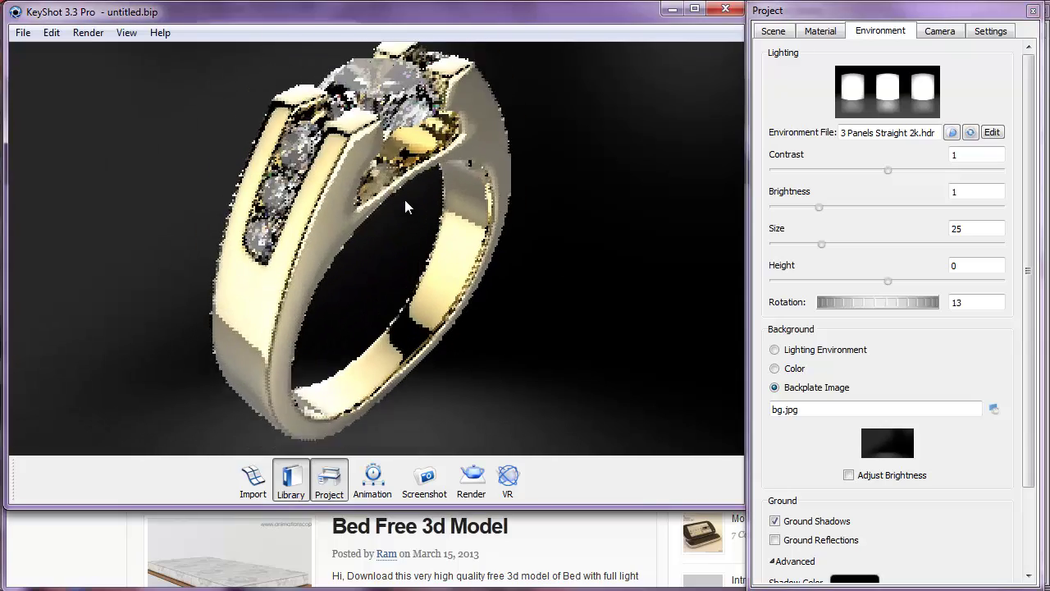
pyautogui.scroll(-5, 404, 200)
pyautogui.moveTo(449, 286); pyautogui.dragTo(481, 281)
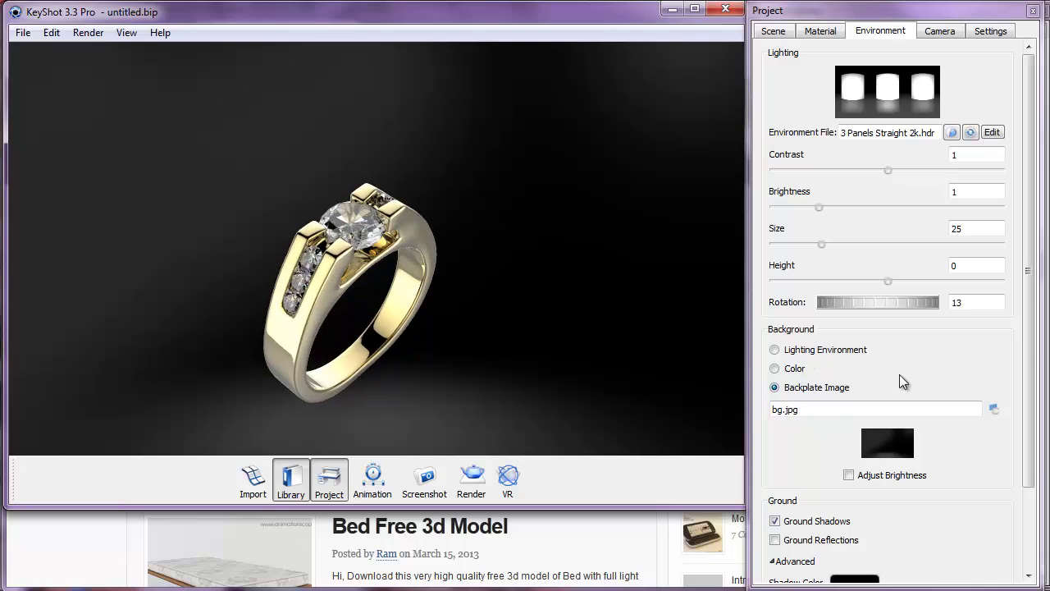
# Turn off ground shadows in the environment's ground settings
pyautogui.scroll(-1, 884, 452)
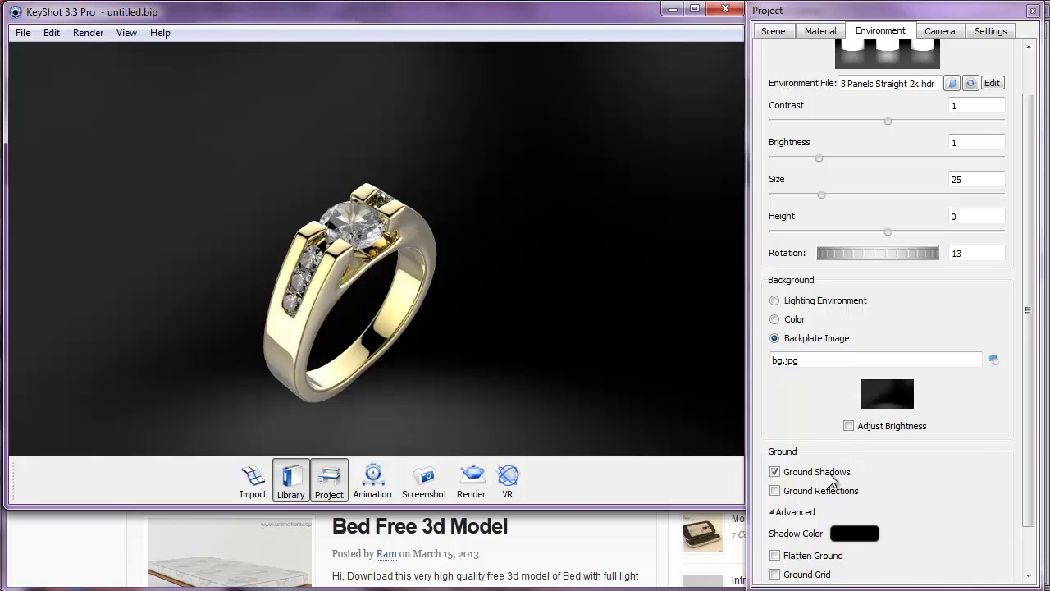
pyautogui.click(775, 473)
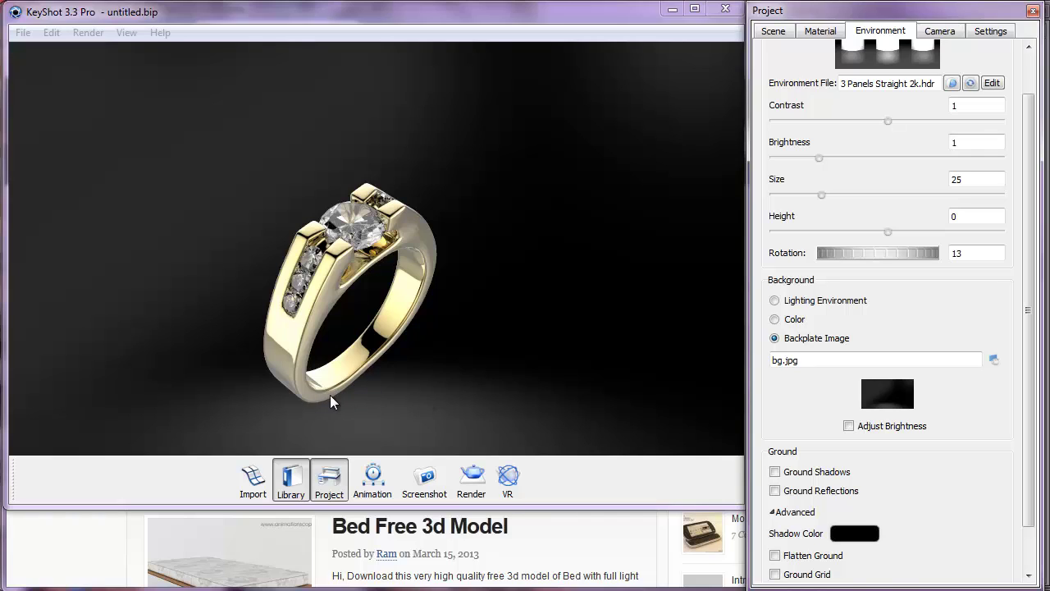
# Turn on both ground reflections and ground shadows for the ring's environment
pyautogui.click(775, 473)
pyautogui.click(775, 473)
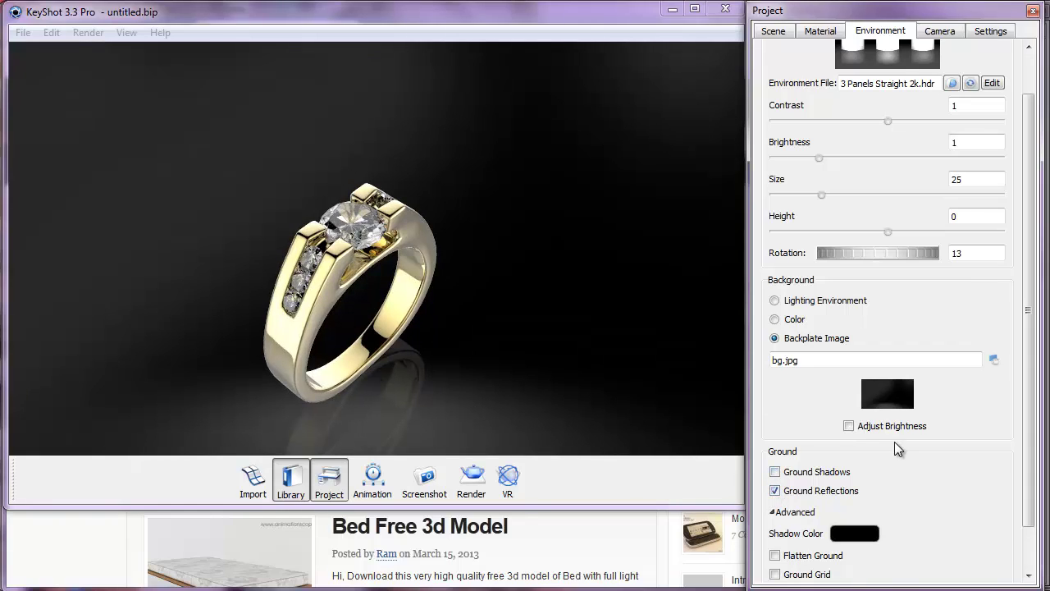
pyautogui.click(775, 472)
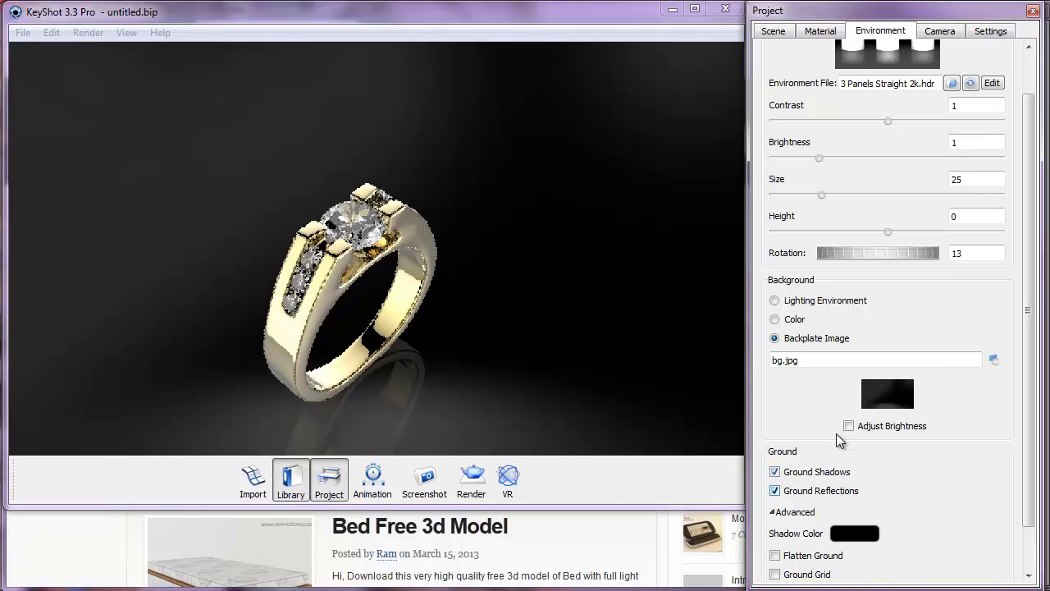
pyautogui.scroll(-1, 932, 444)
pyautogui.scroll(1, 932, 444)
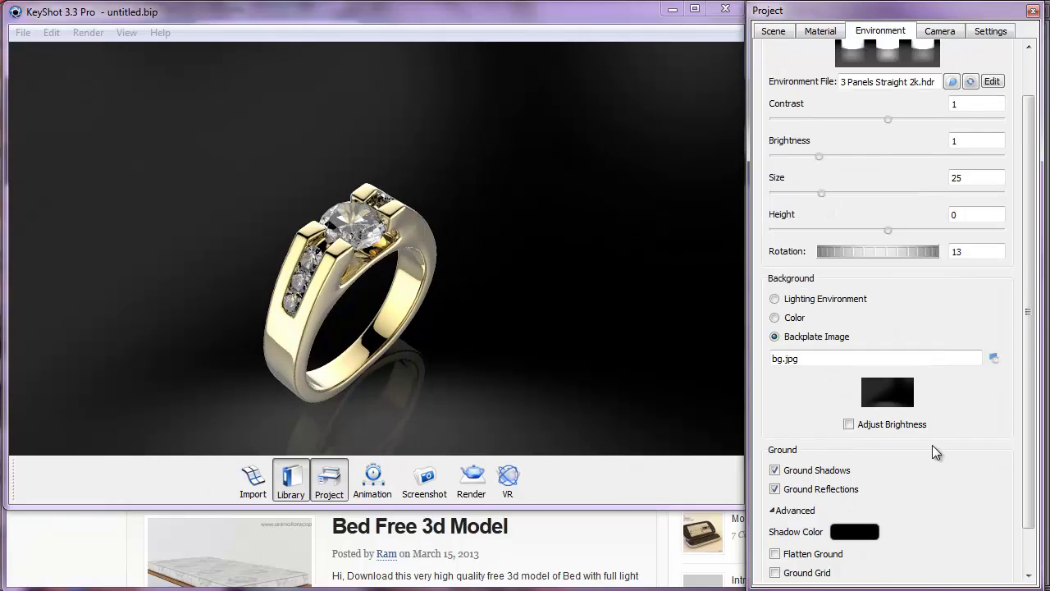
pyautogui.scroll(2, 932, 444)
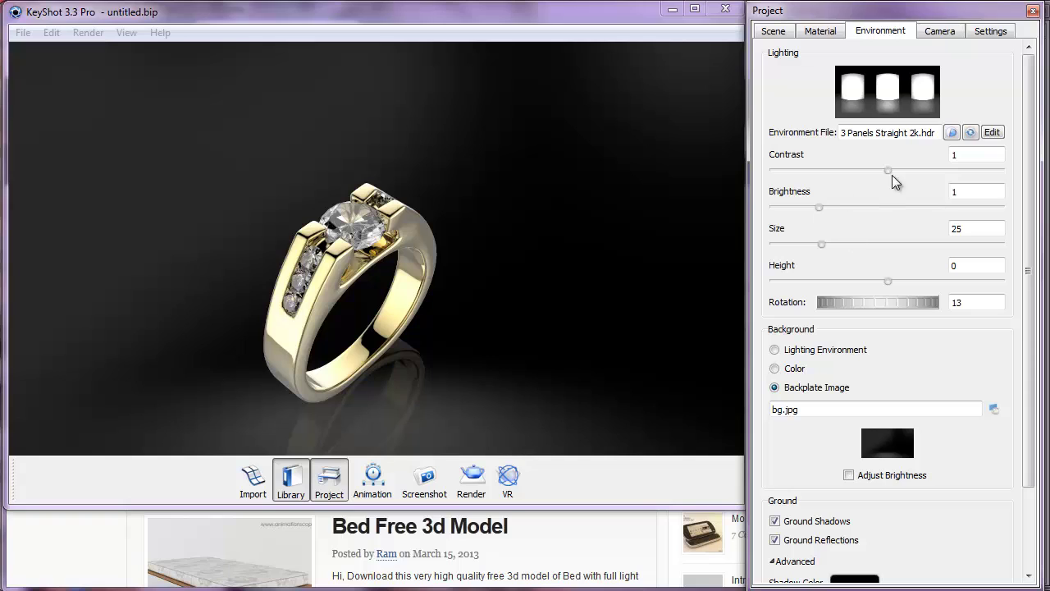
# Move the camera in to a distance of about 5.16 for a close-up of the ring's large diamond
pyautogui.click(941, 33)
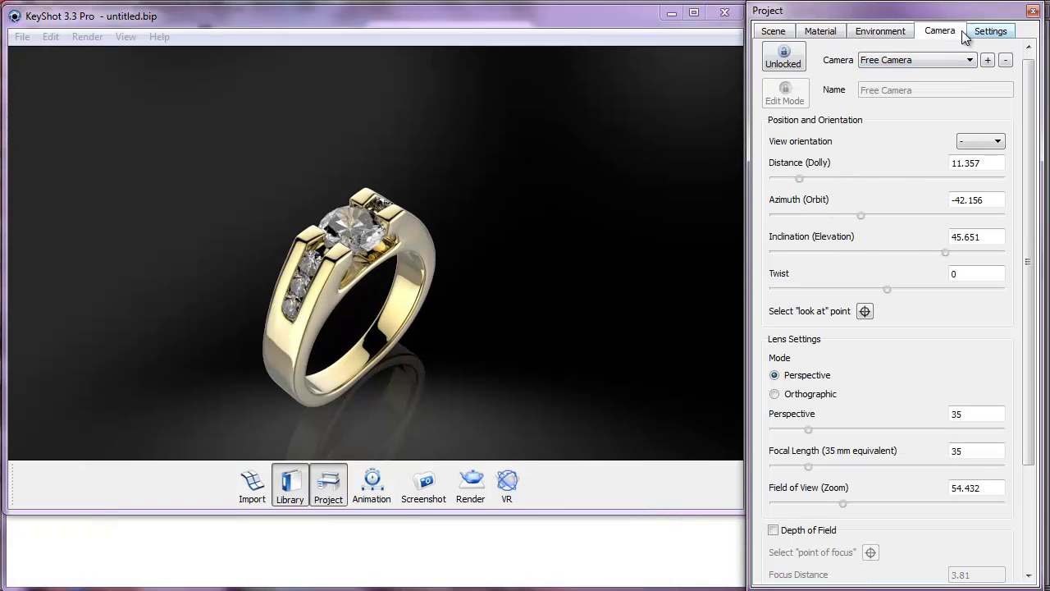
pyautogui.click(784, 59)
pyautogui.click(783, 59)
pyautogui.scroll(-2, 824, 260)
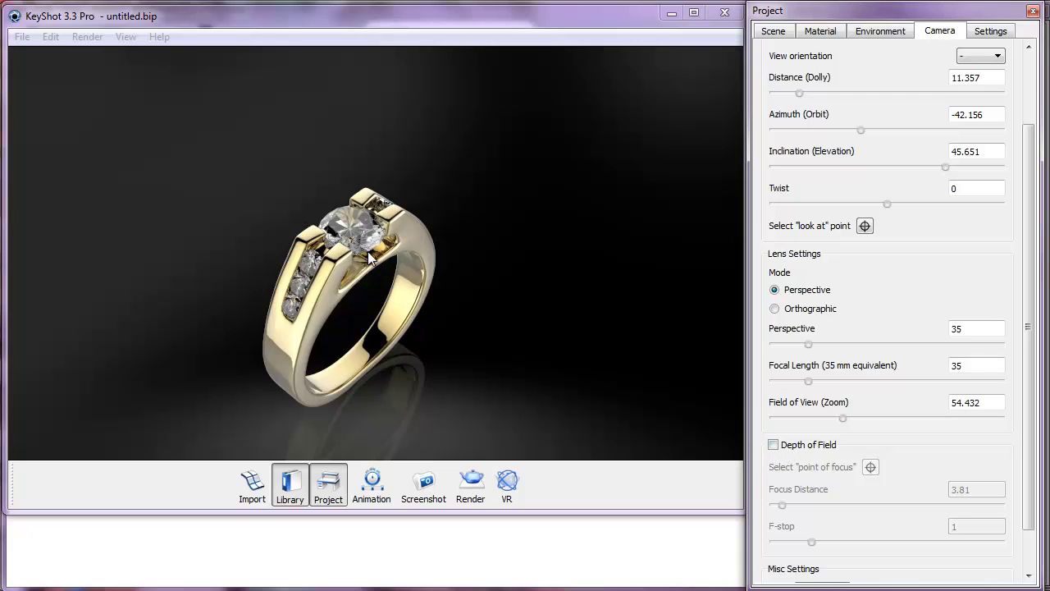
pyautogui.scroll(10, 364, 245)
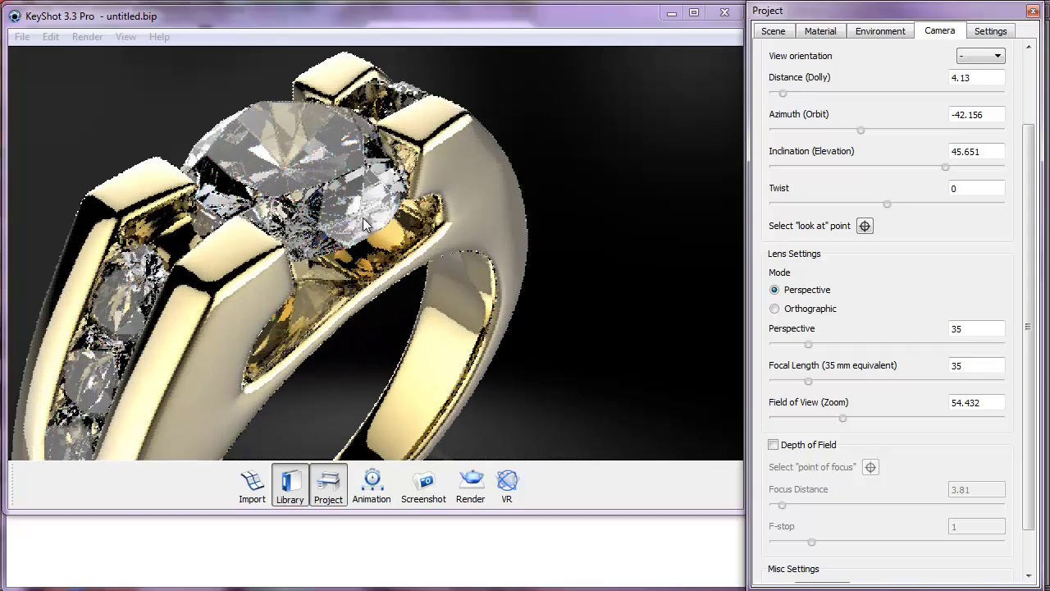
pyautogui.scroll(-3, 374, 231)
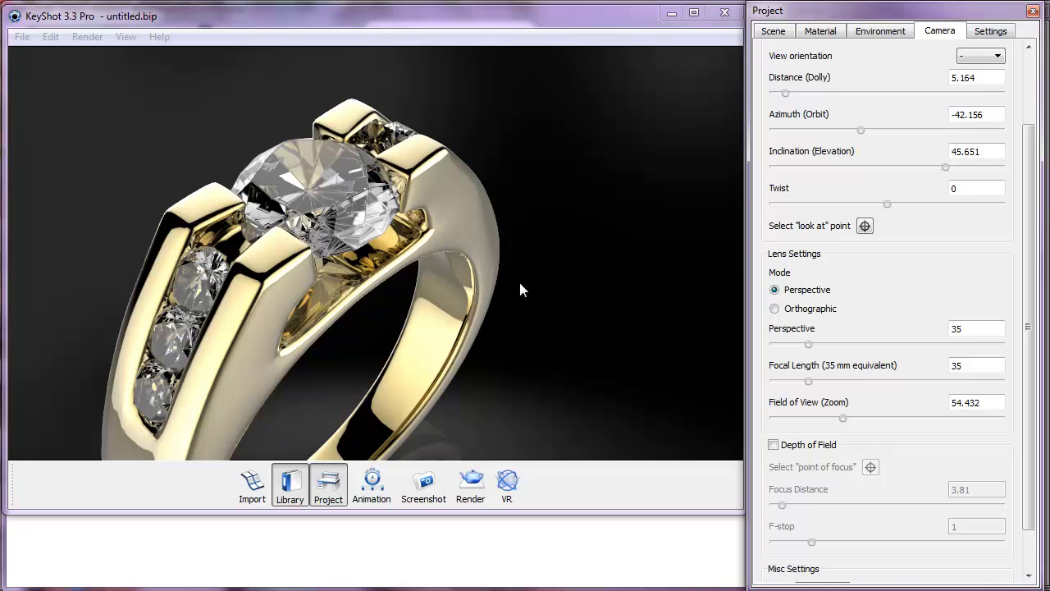
# Enable the camera's depth of field and place its focus point on the large centre diamond
pyautogui.click(773, 446)
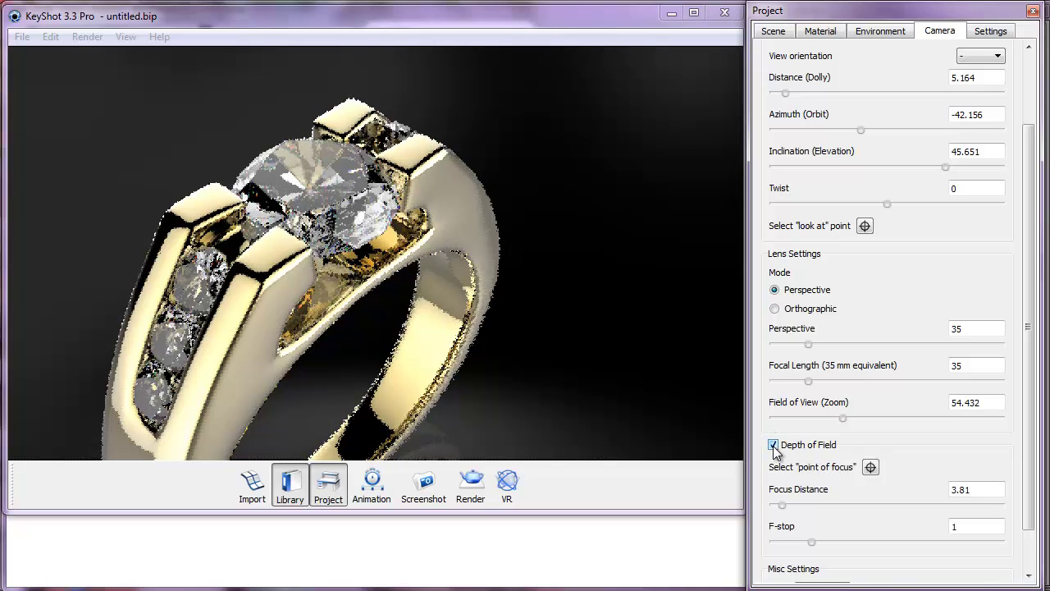
pyautogui.click(870, 467)
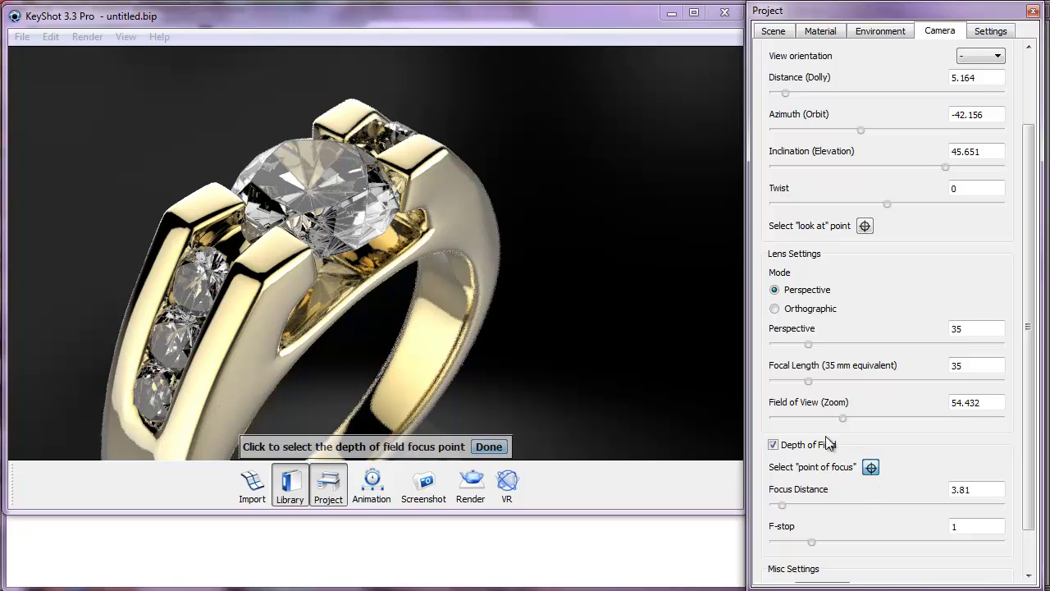
pyautogui.click(320, 205)
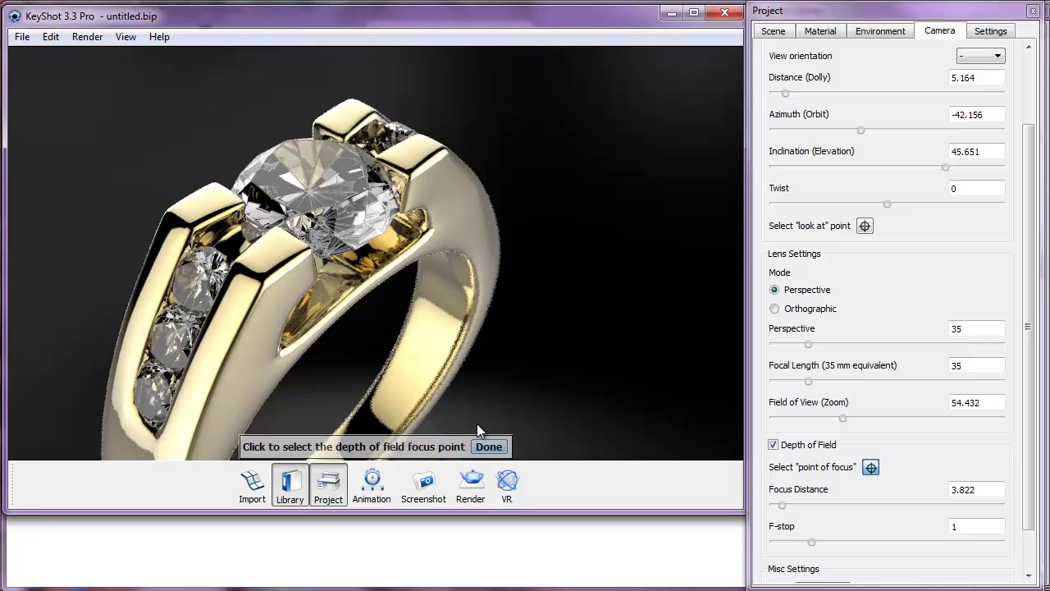
pyautogui.click(490, 446)
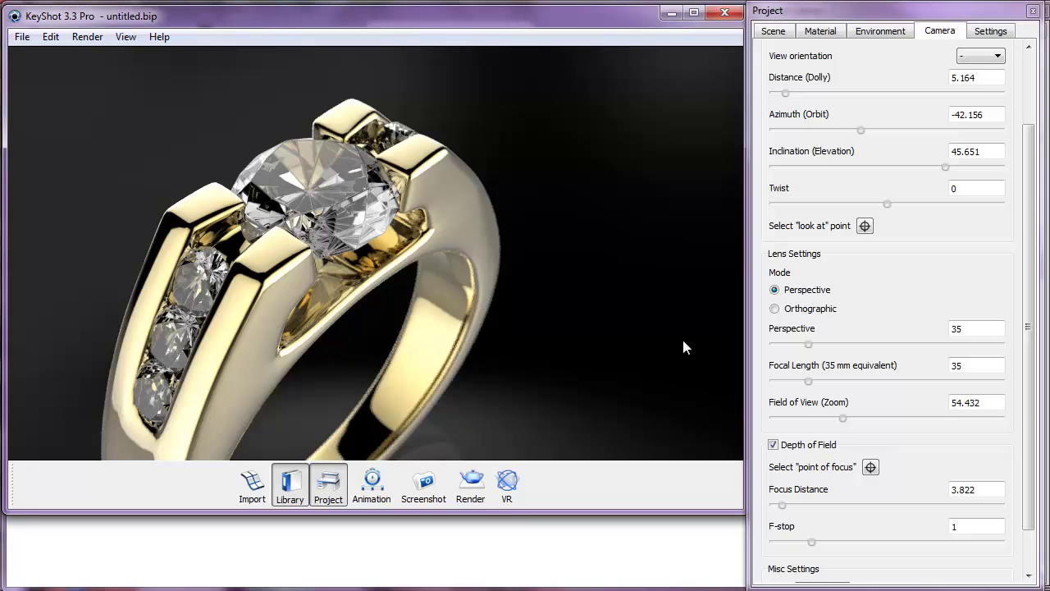
# Try the Halves composition grid for the camera and set the grid back to None
pyautogui.scroll(-2, 1027, 328)
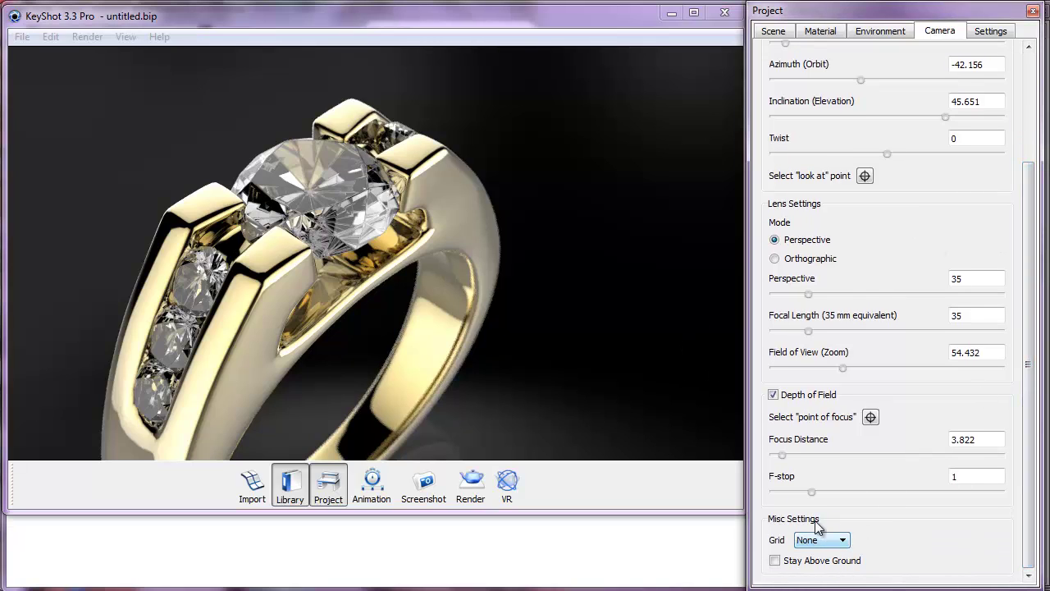
pyautogui.click(839, 541)
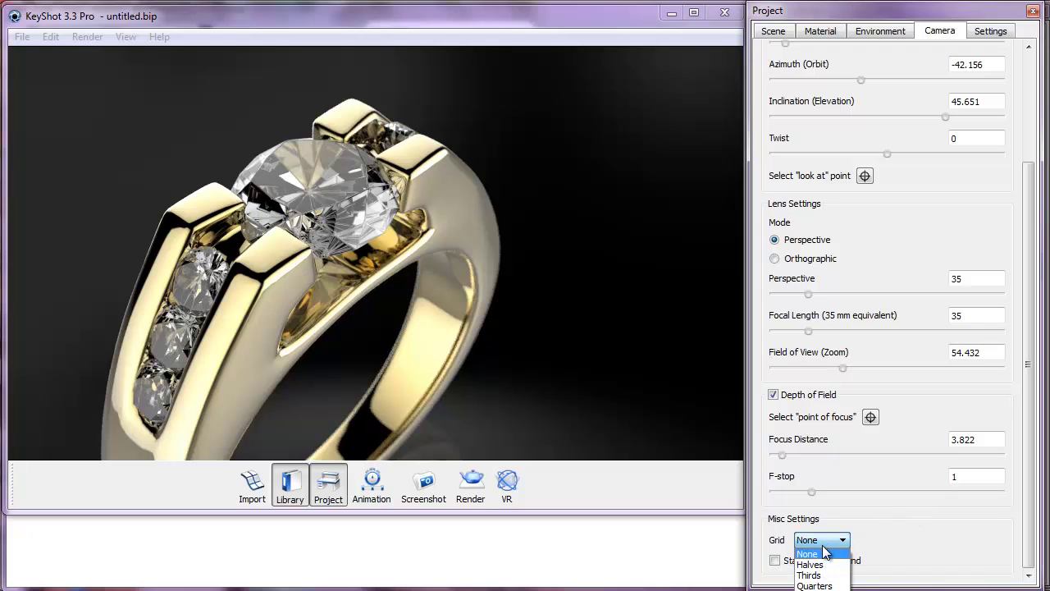
pyautogui.click(819, 565)
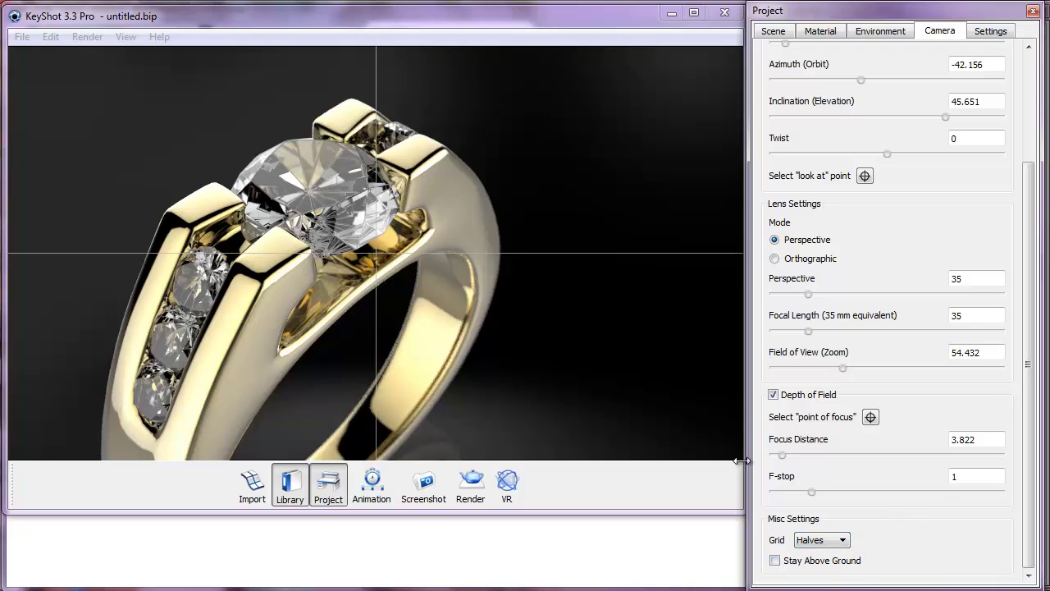
pyautogui.click(824, 546)
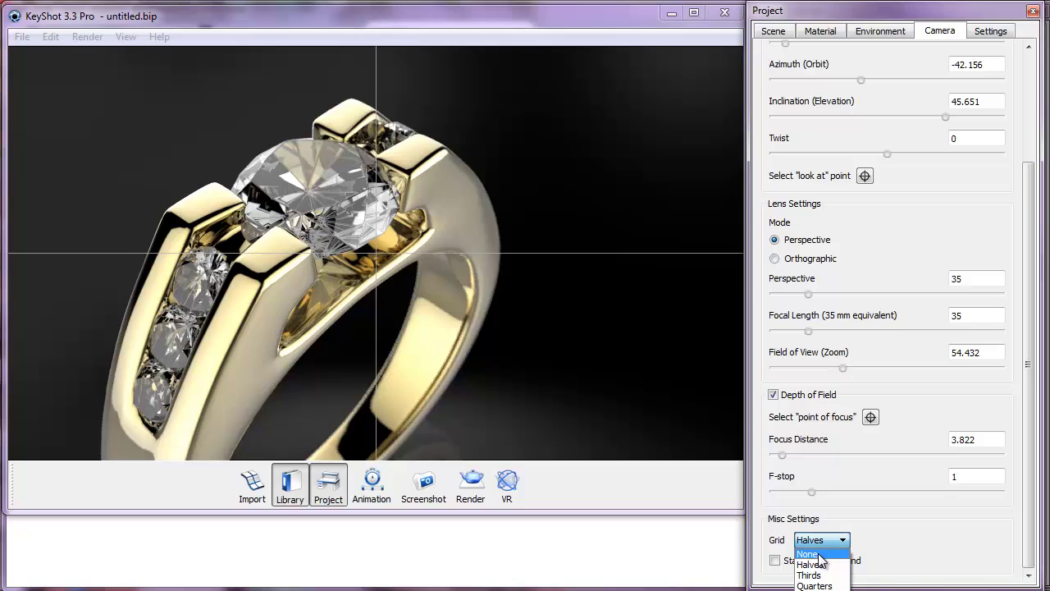
pyautogui.click(819, 555)
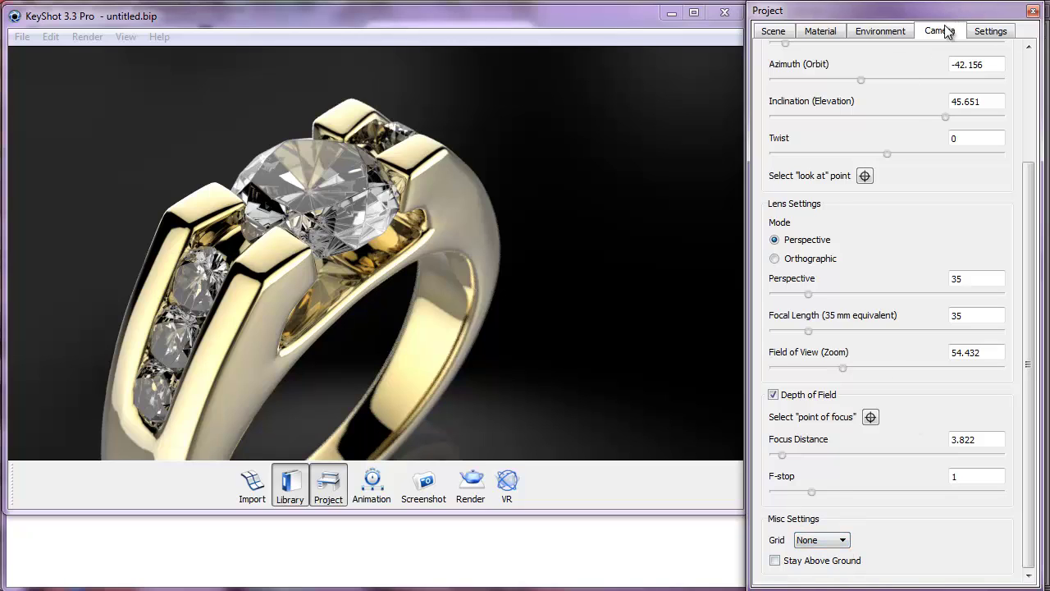
# Open the render options for a still image and set the output resolution width to 1280
pyautogui.click(987, 33)
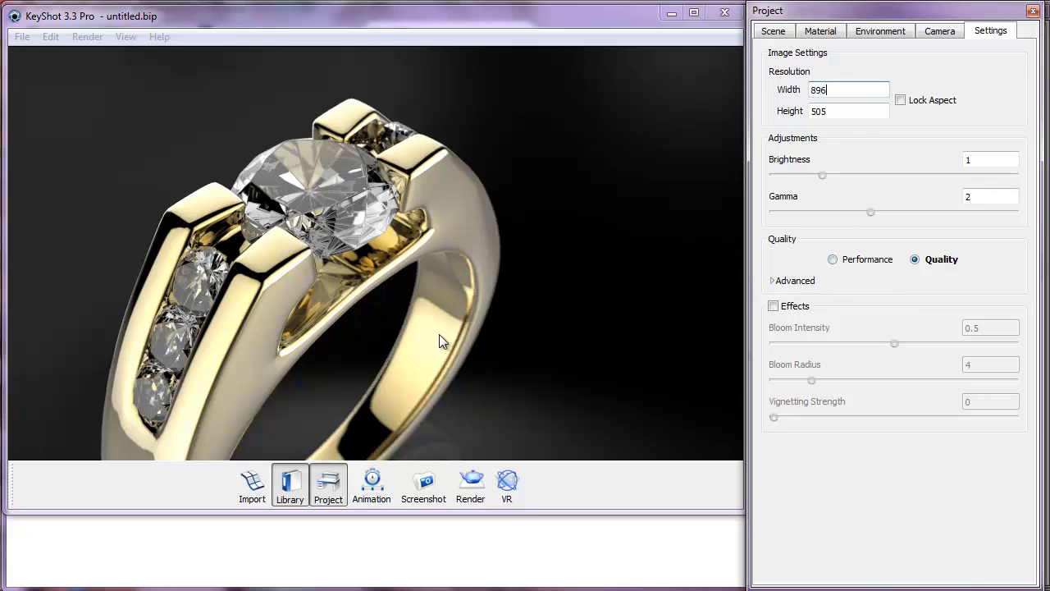
pyautogui.click(473, 490)
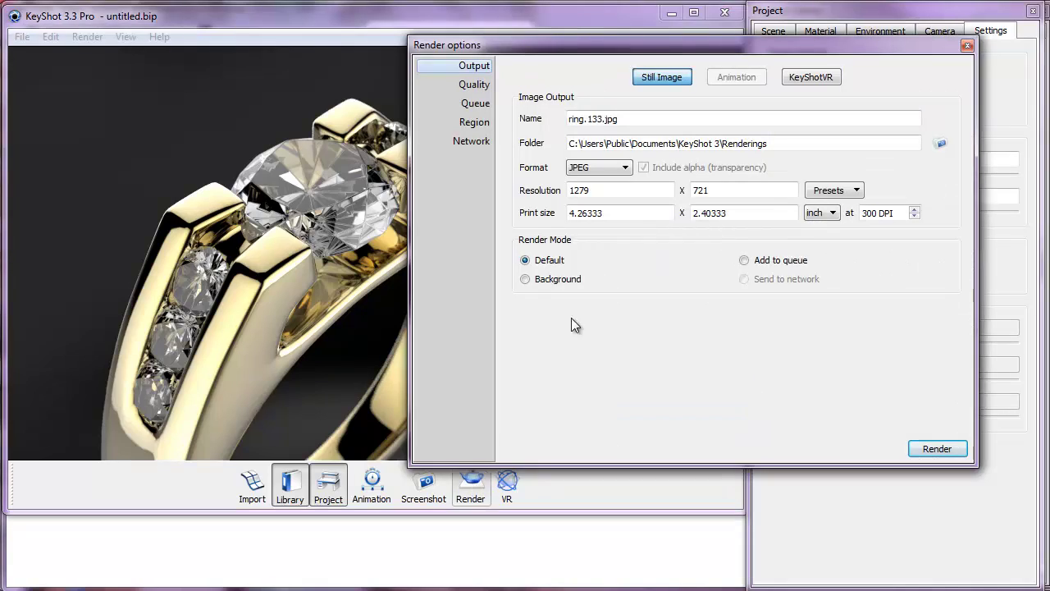
pyautogui.moveTo(644, 50); pyautogui.dragTo(710, 43)
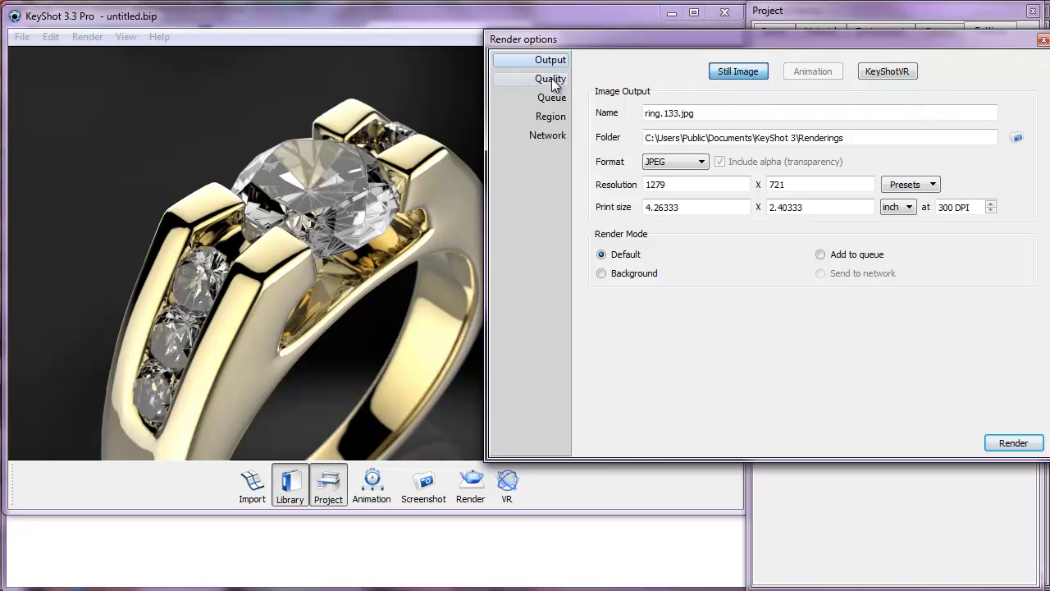
pyautogui.moveTo(681, 184); pyautogui.dragTo(629, 188)
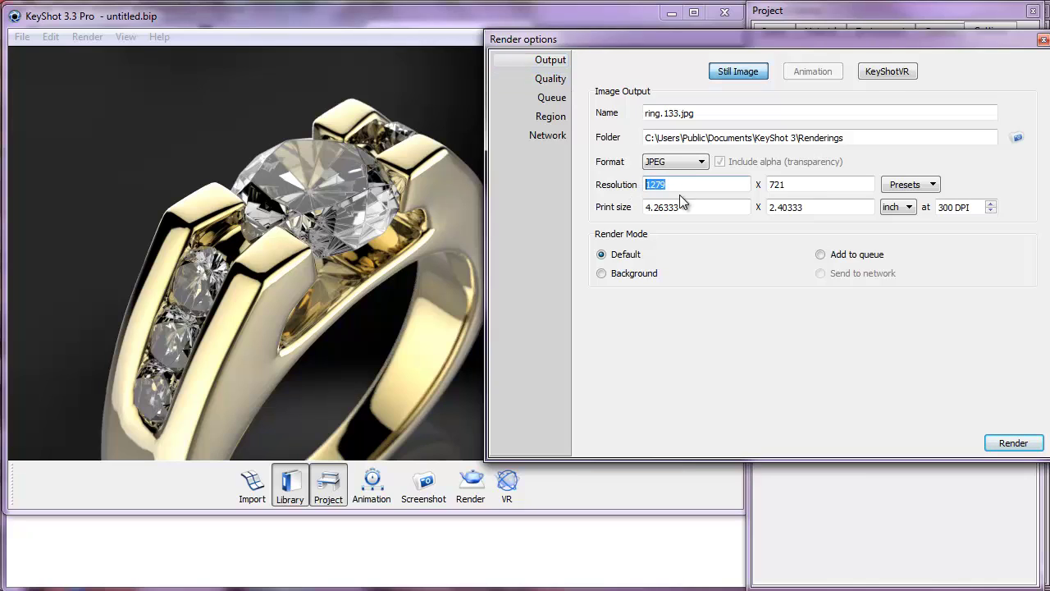
pyautogui.write('1280')
pyautogui.press('Return')
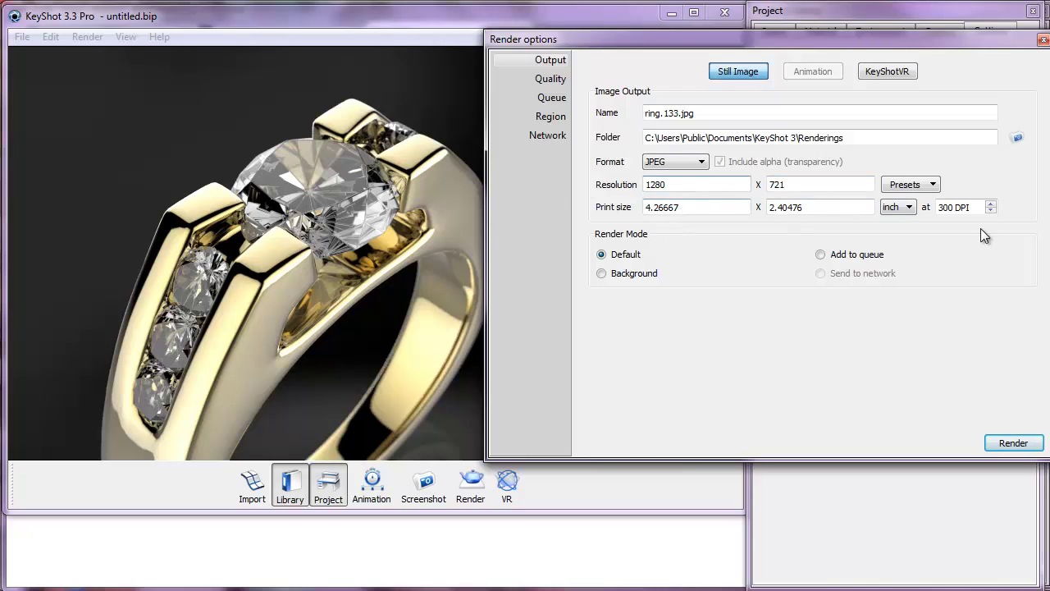
# Set the render's print resolution to 72 DPI and keep JPEG as the output format
pyautogui.moveTo(973, 206); pyautogui.dragTo(928, 209)
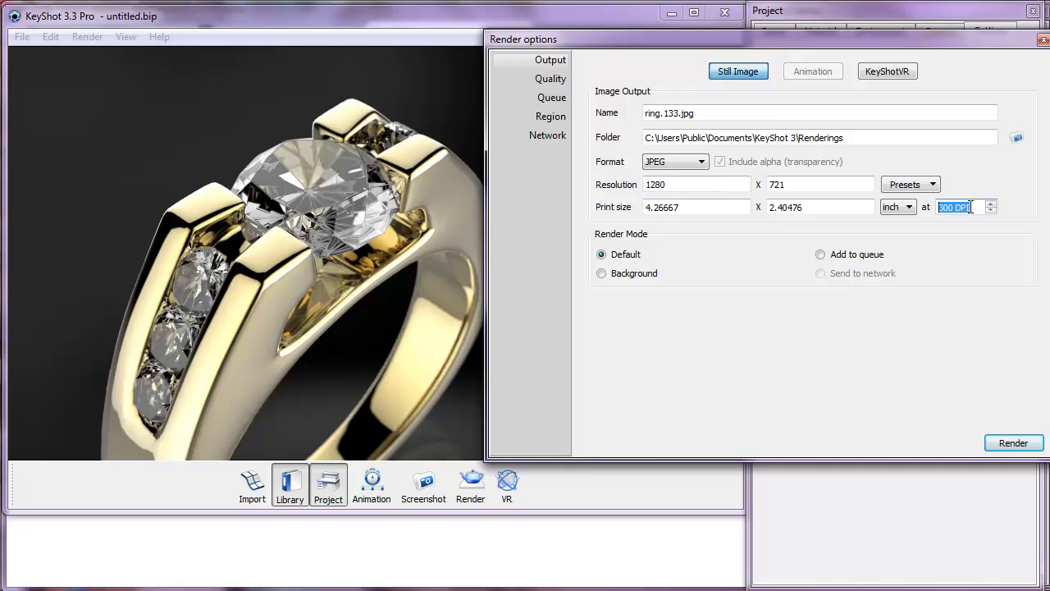
pyautogui.write('72')
pyautogui.press('Return')
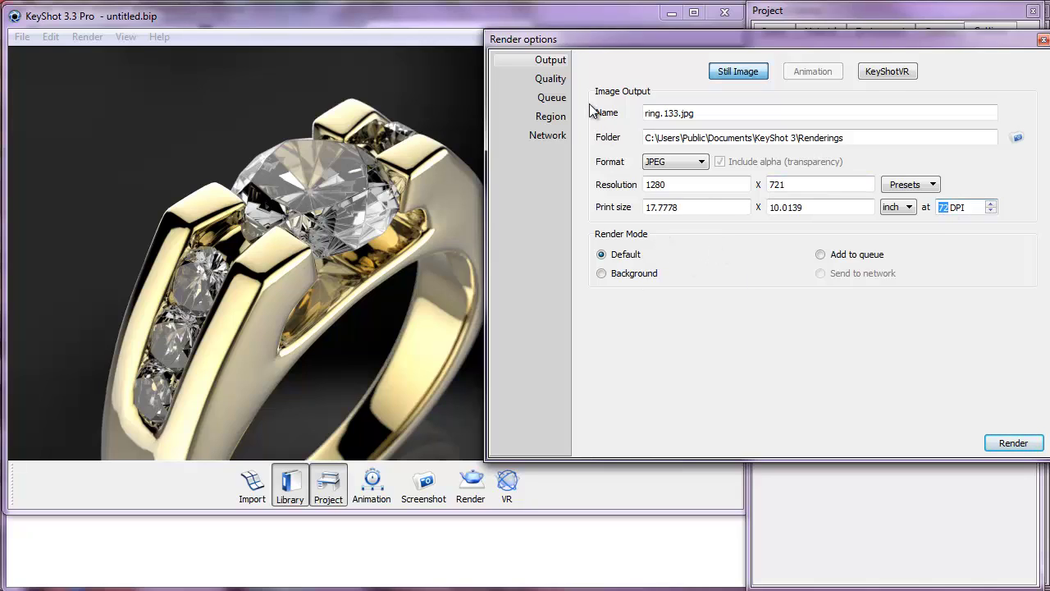
pyautogui.click(679, 163)
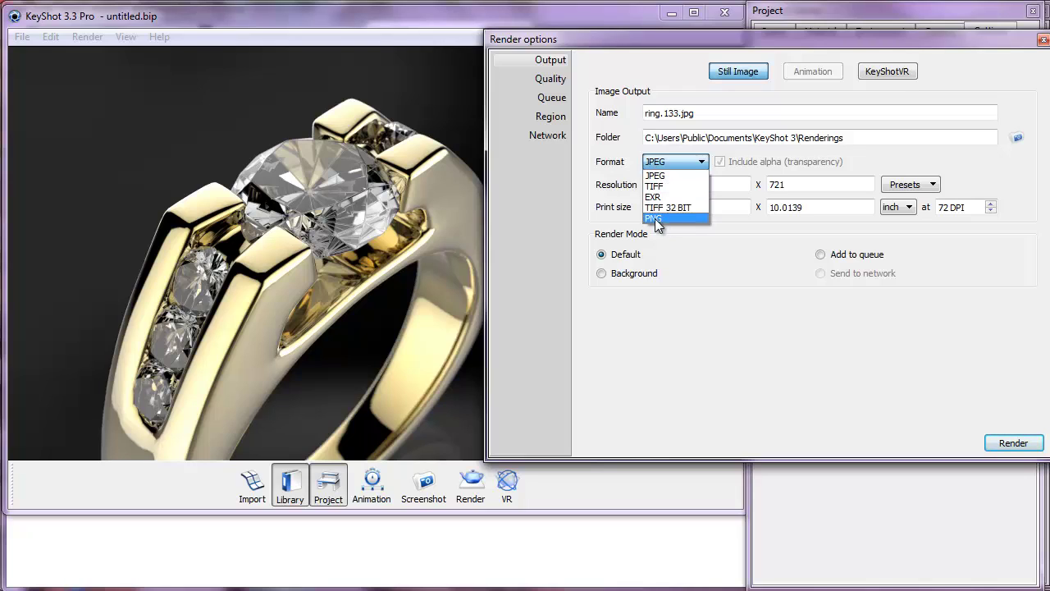
pyautogui.click(666, 173)
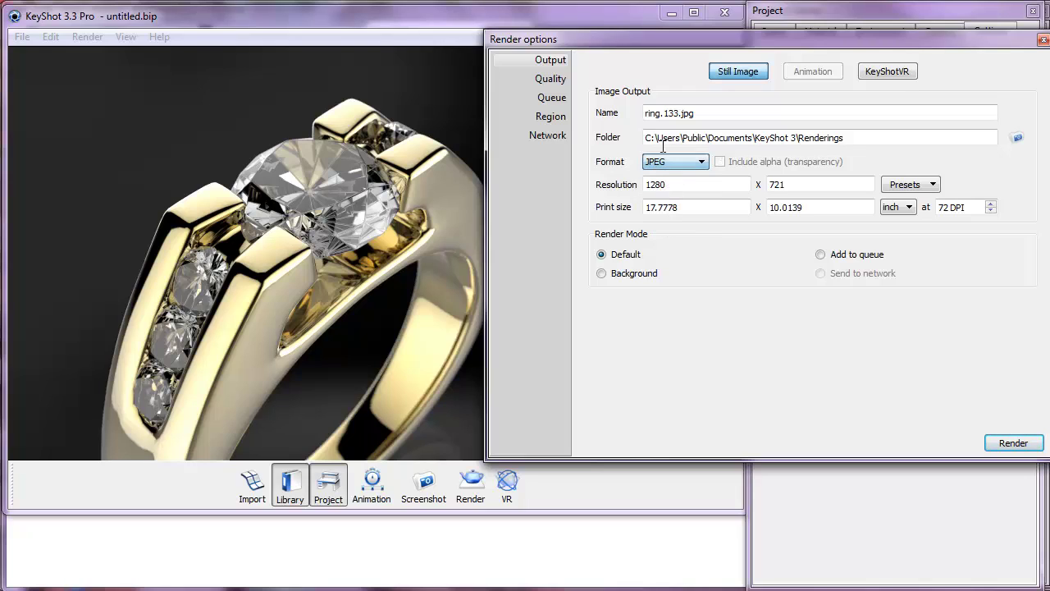
# Set the advanced render quality to 16 samples with a pixel blur of 1.2
pyautogui.click(558, 87)
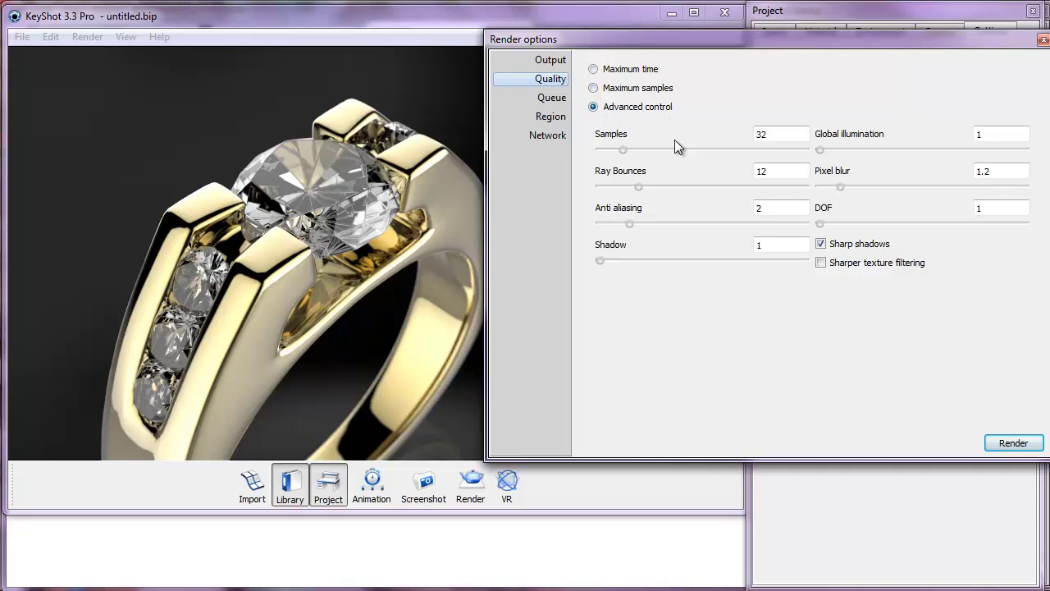
pyautogui.moveTo(769, 137); pyautogui.dragTo(724, 133)
pyautogui.write('16')
pyautogui.moveTo(785, 136); pyautogui.dragTo(751, 137)
pyautogui.moveTo(991, 172); pyautogui.dragTo(978, 173)
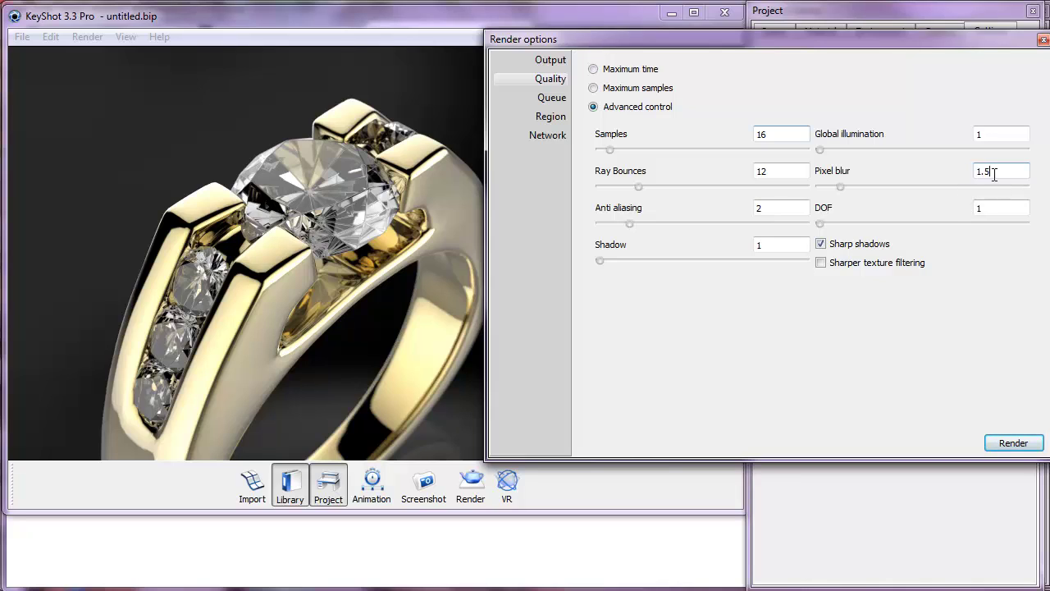
pyautogui.moveTo(989, 172); pyautogui.dragTo(968, 172)
pyautogui.write('1.2')
# Set the shadow value in the advanced render quality controls to 2
pyautogui.moveTo(785, 209); pyautogui.dragTo(748, 210)
pyautogui.moveTo(775, 208); pyautogui.dragTo(742, 206)
pyautogui.click(758, 246)
pyautogui.moveTo(772, 250); pyautogui.dragTo(734, 251)
pyautogui.write('2')
pyautogui.press('Return')
pyautogui.click(851, 545)
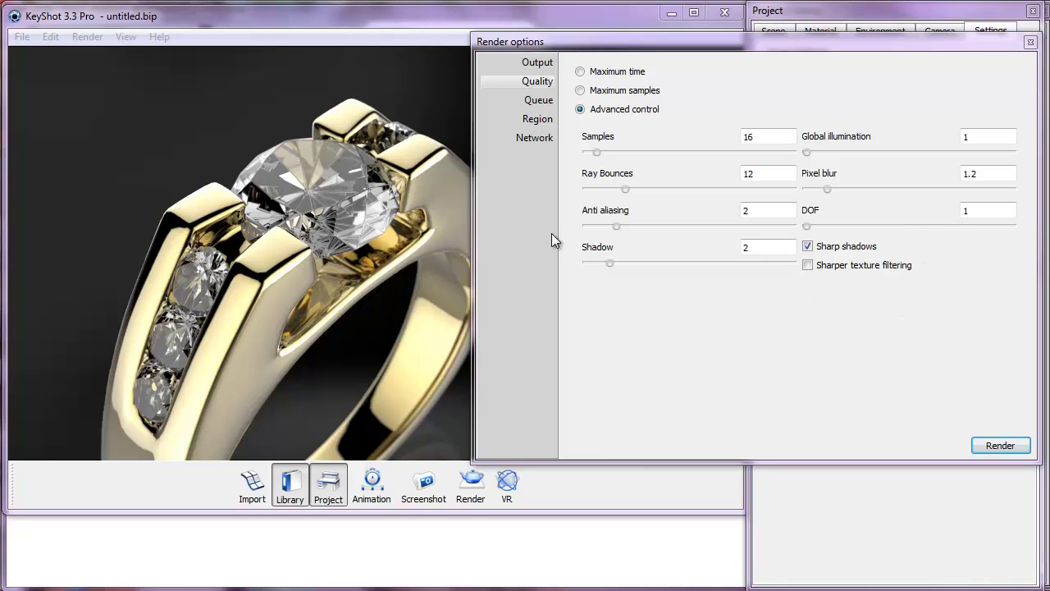
# Turn off depth of field in the project's camera settings before rendering
pyautogui.moveTo(561, 42); pyautogui.dragTo(617, 41)
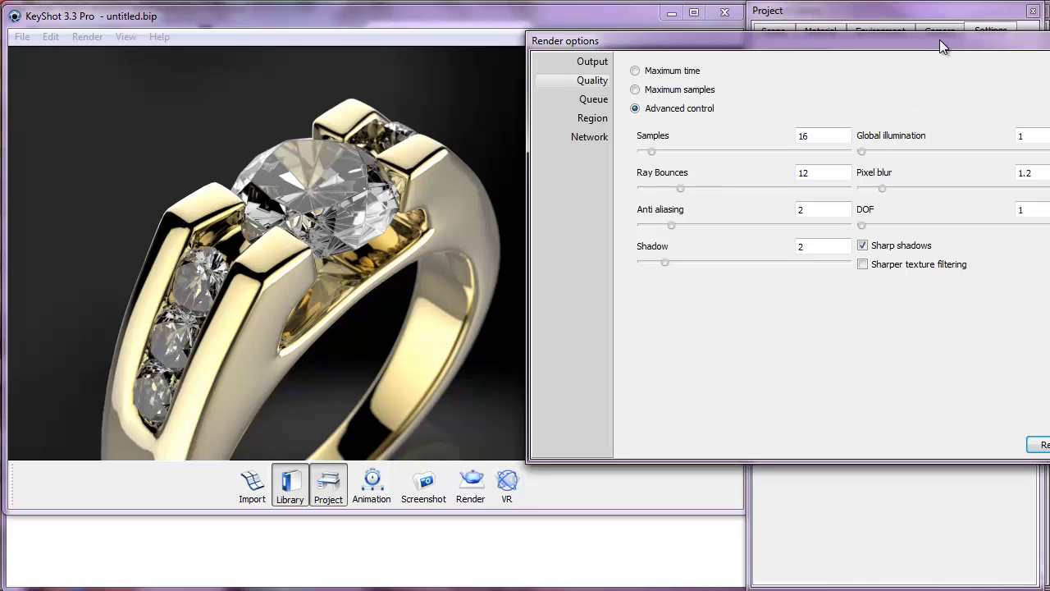
pyautogui.moveTo(940, 40); pyautogui.dragTo(740, 32)
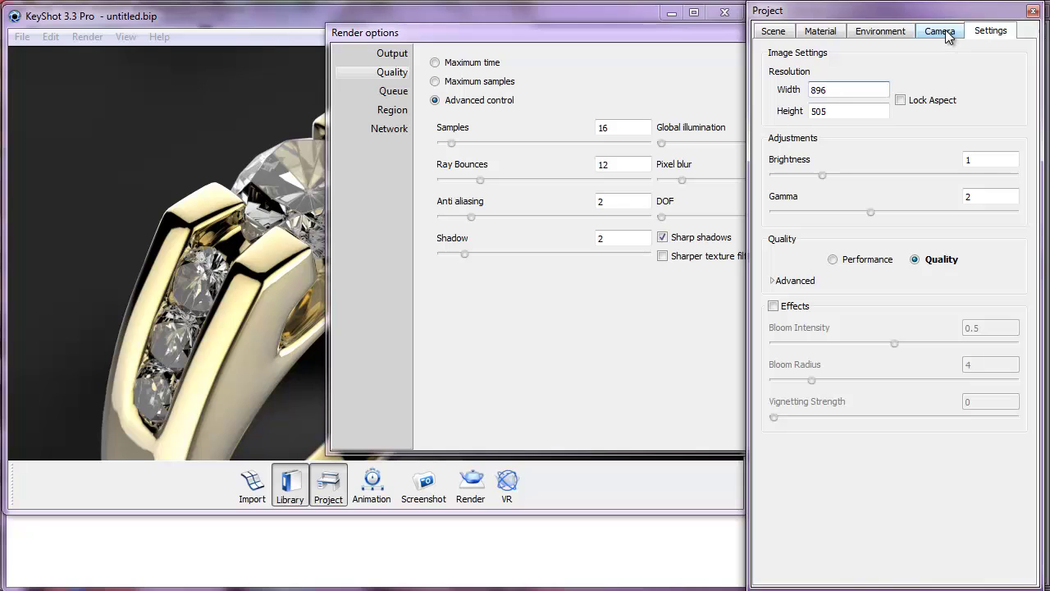
pyautogui.click(940, 31)
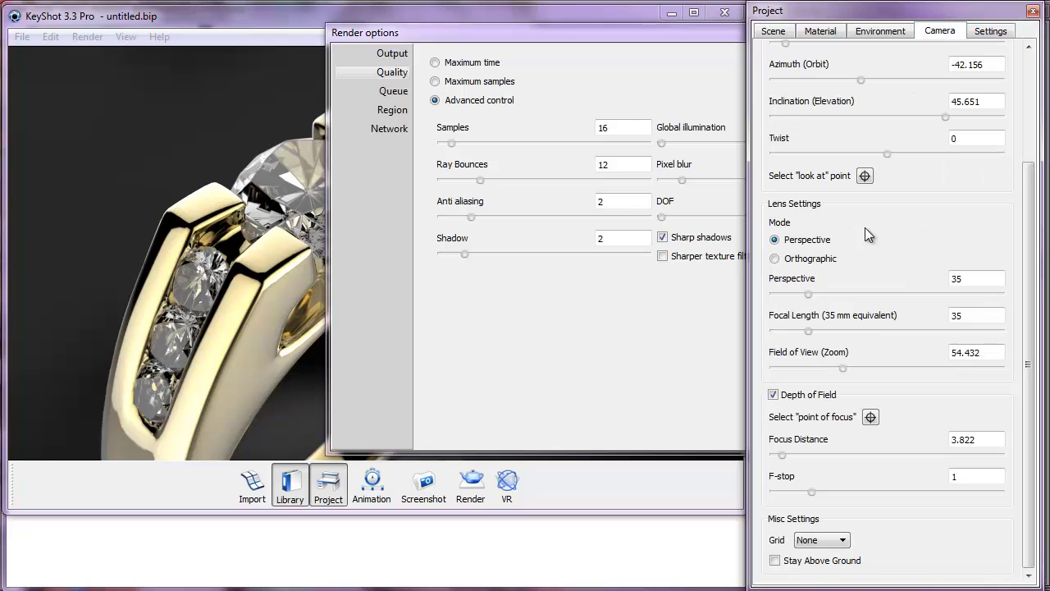
pyautogui.click(774, 395)
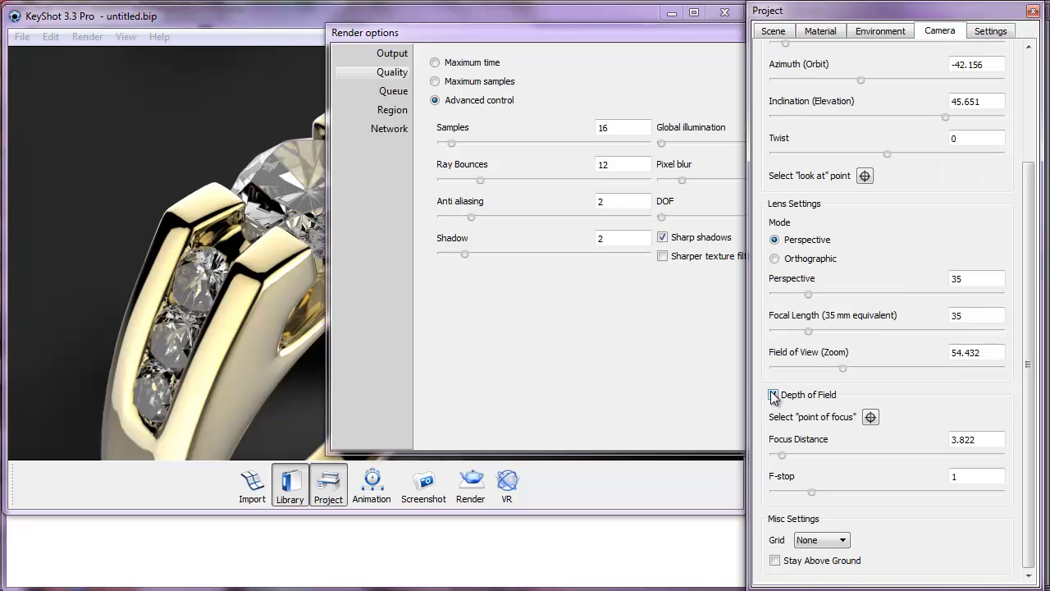
pyautogui.click(288, 32)
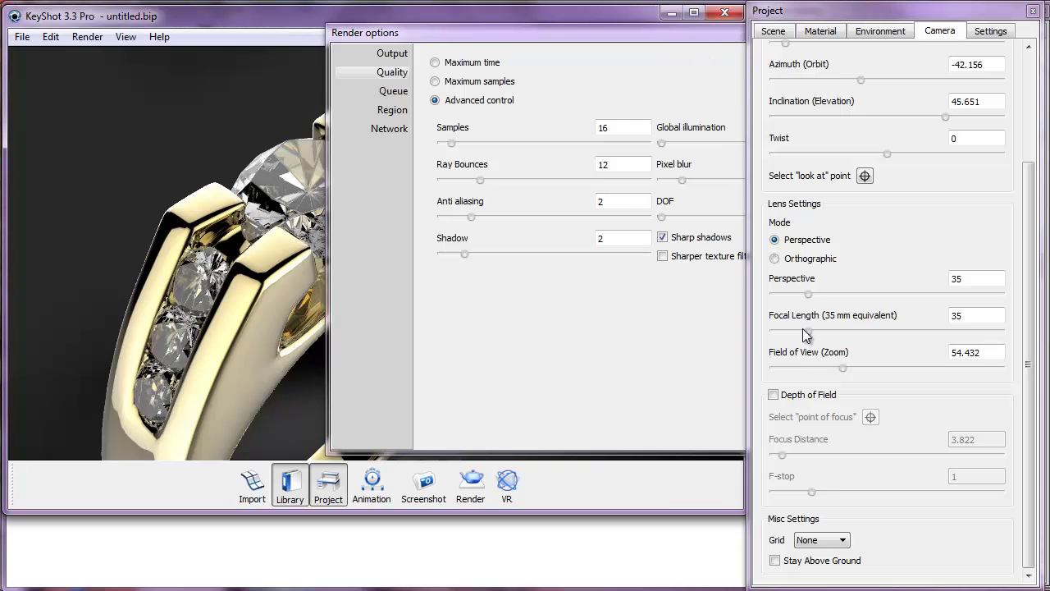
# Render the ring close-up and open the saved ring.137 image from the Renderings folder in Windows Photo Viewer
pyautogui.click(625, 28)
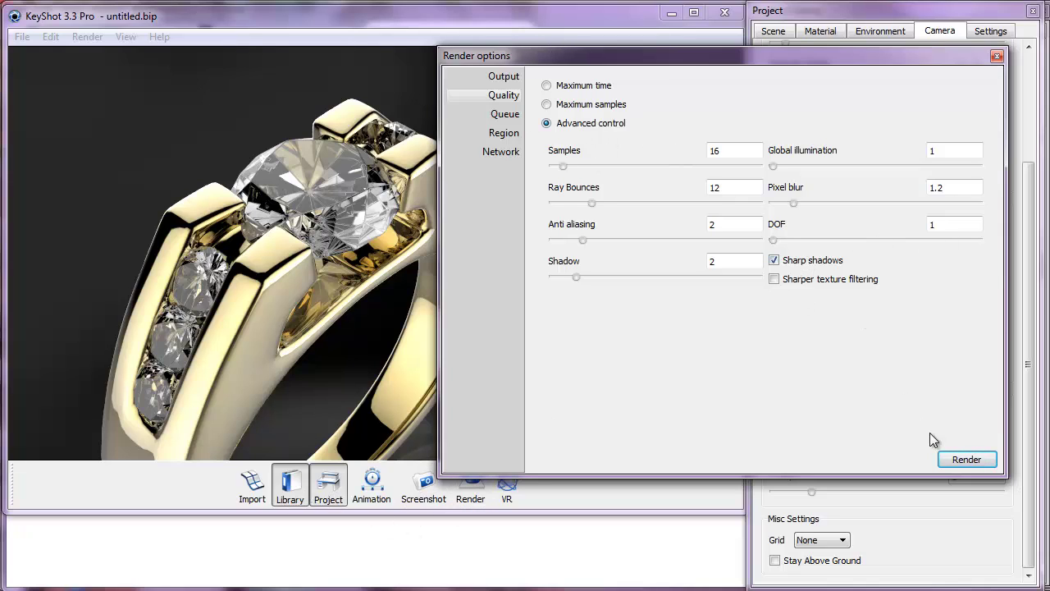
pyautogui.click(965, 461)
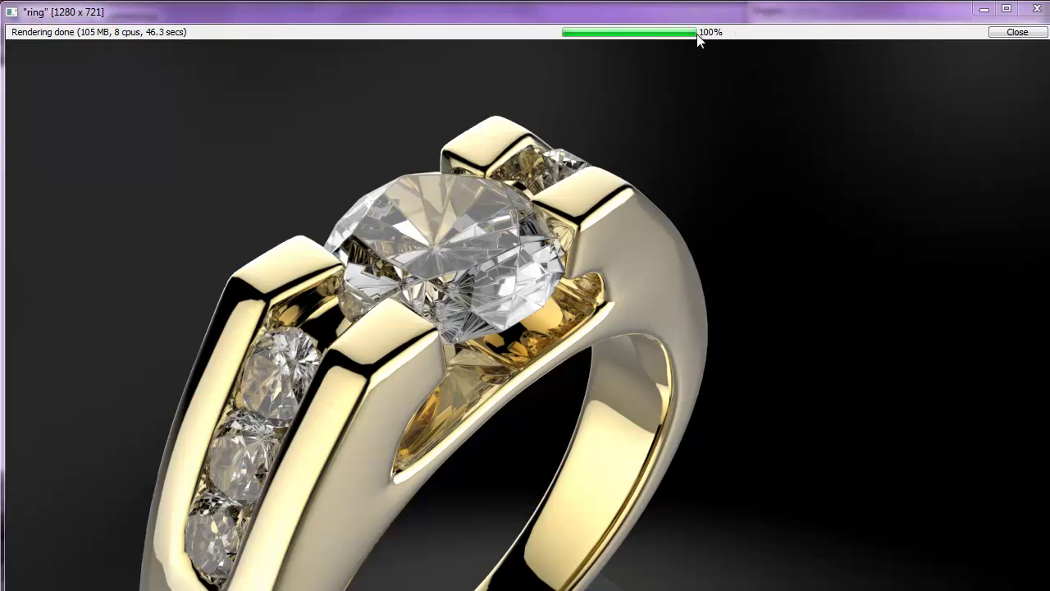
pyautogui.click(1005, 32)
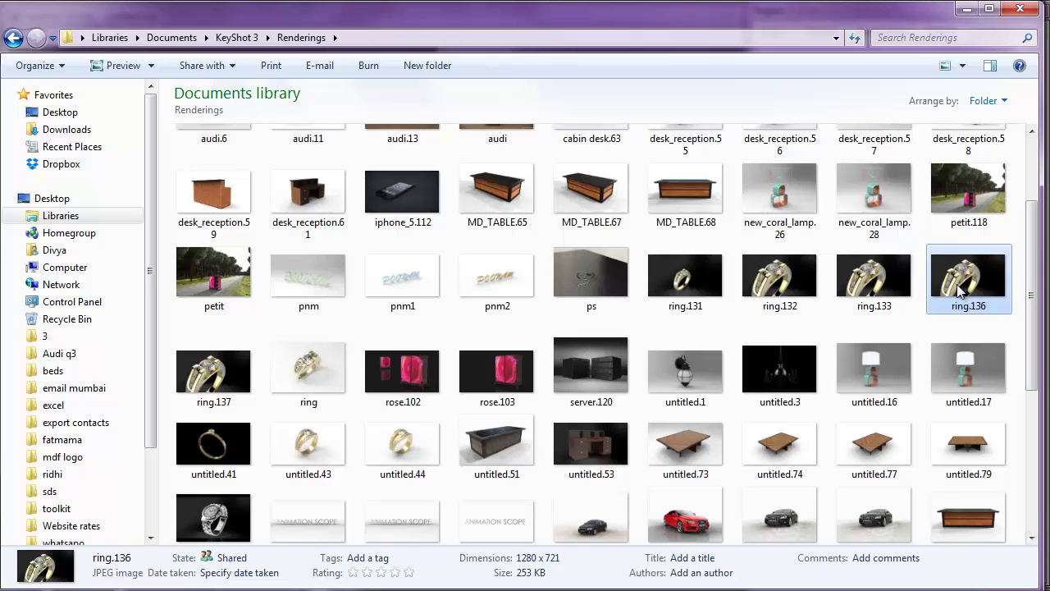
pyautogui.doubleClick(213, 373)
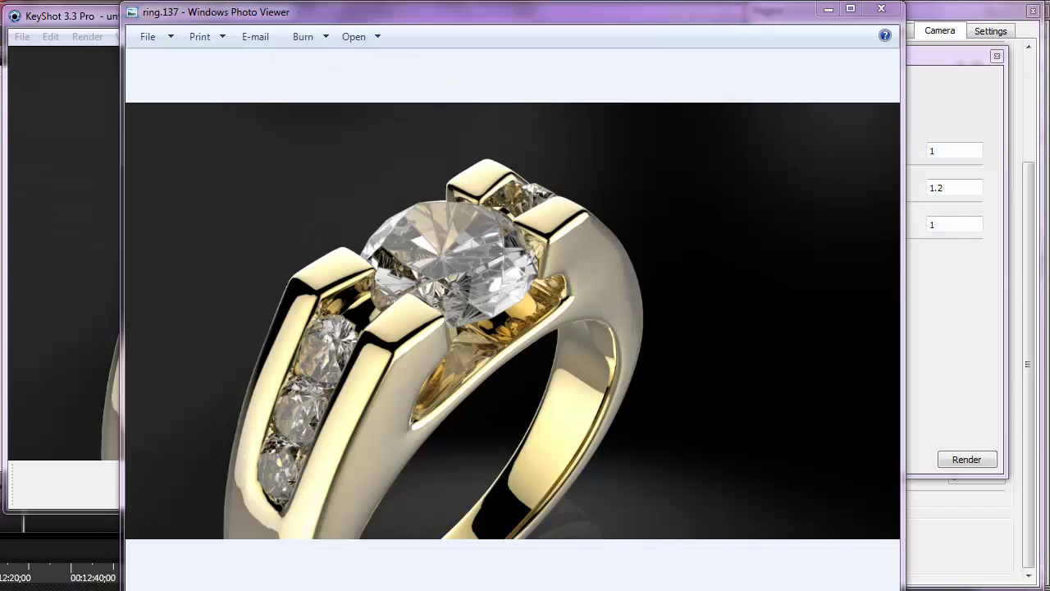